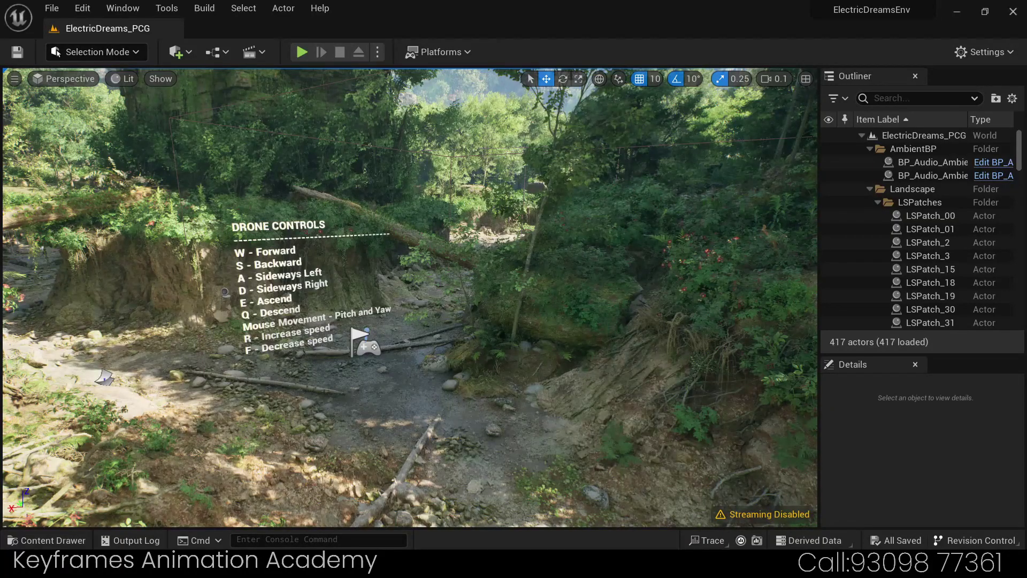
Step: Fly the viewport camera up the forest path to the Drone Controls sign
key(w)
mouse_move(662, 338)
right_down()
mouse_move(658, 321)
mouse_move(658, 364)
right_up()
key(w)
key(w)
key(w)
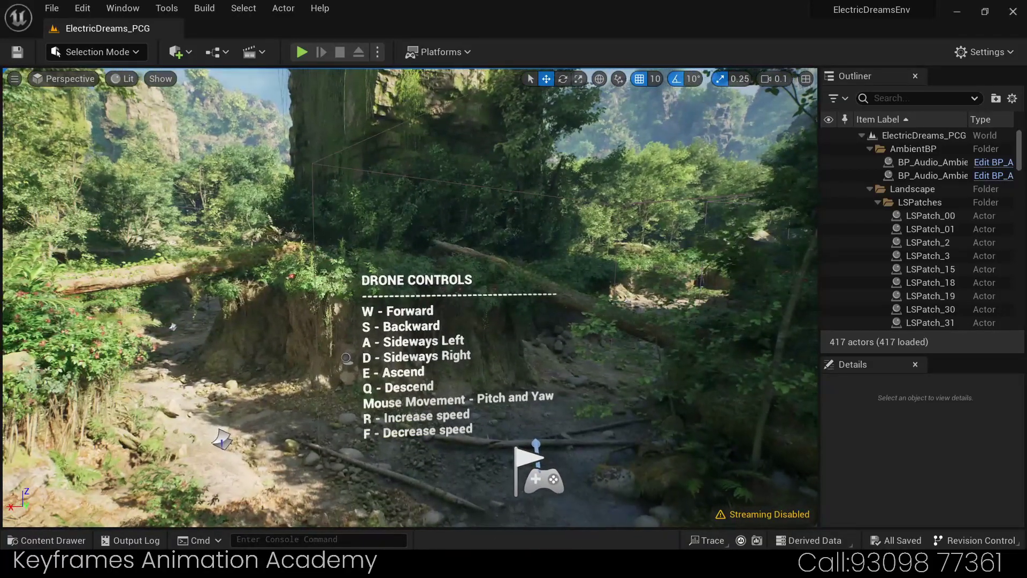
key(w)
right_drag(658, 364, 701, 360)
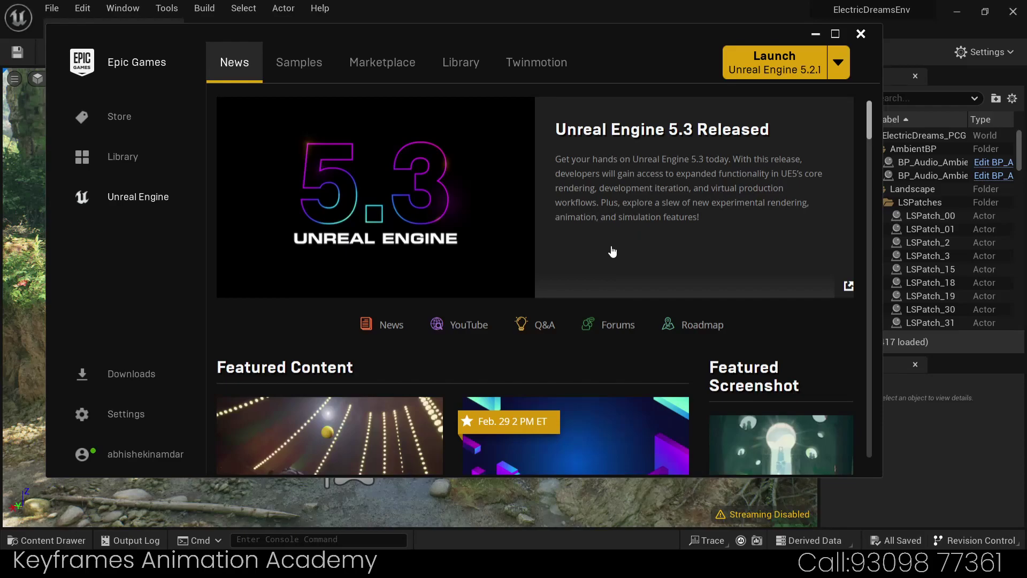
Step: Browse the Samples page to the Electric Dreams Env sample, then minimize the launcher
click(306, 67)
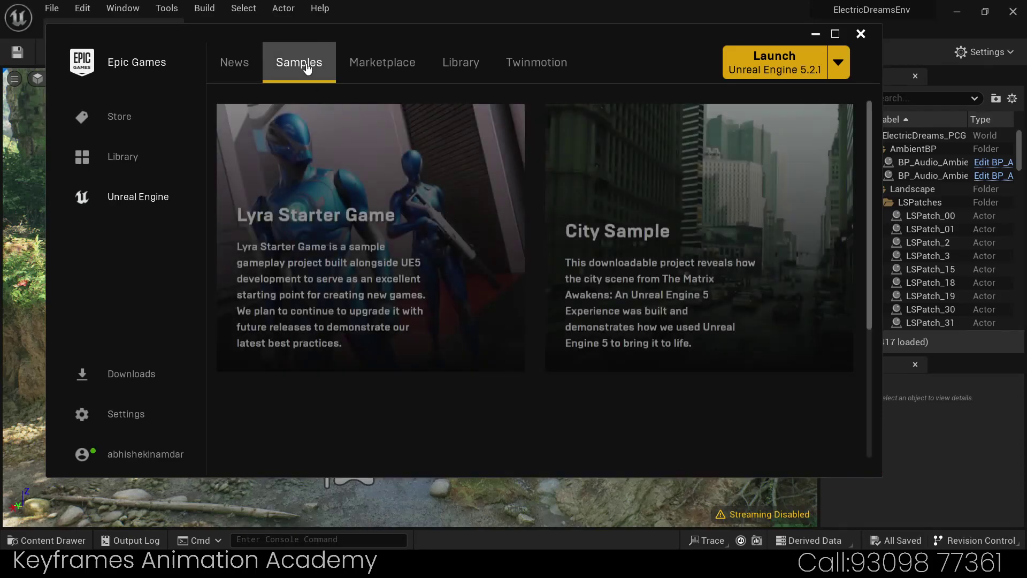
scroll(497, 214, down, 3)
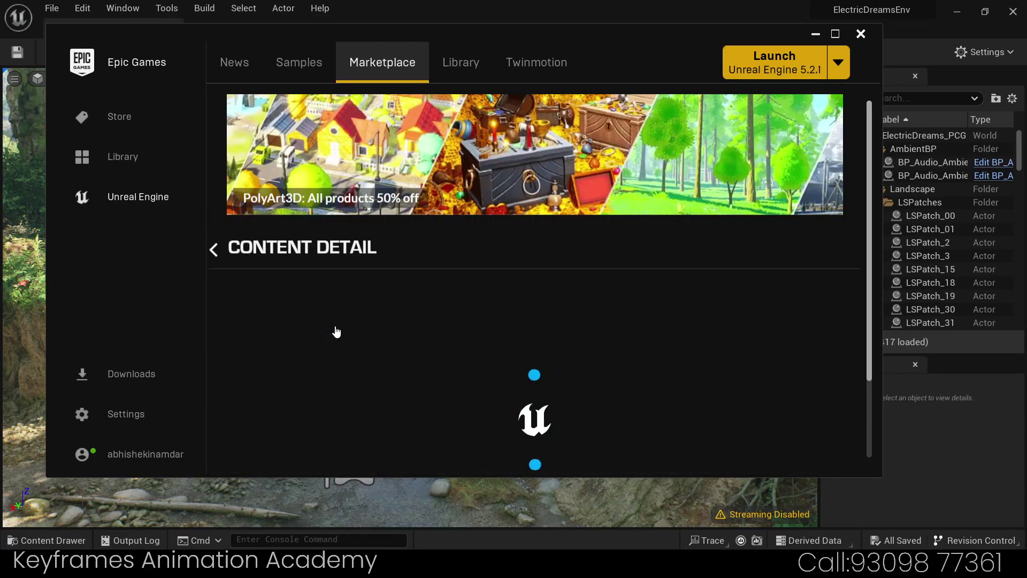
scroll(616, 285, down, 3)
scroll(615, 285, down, 5)
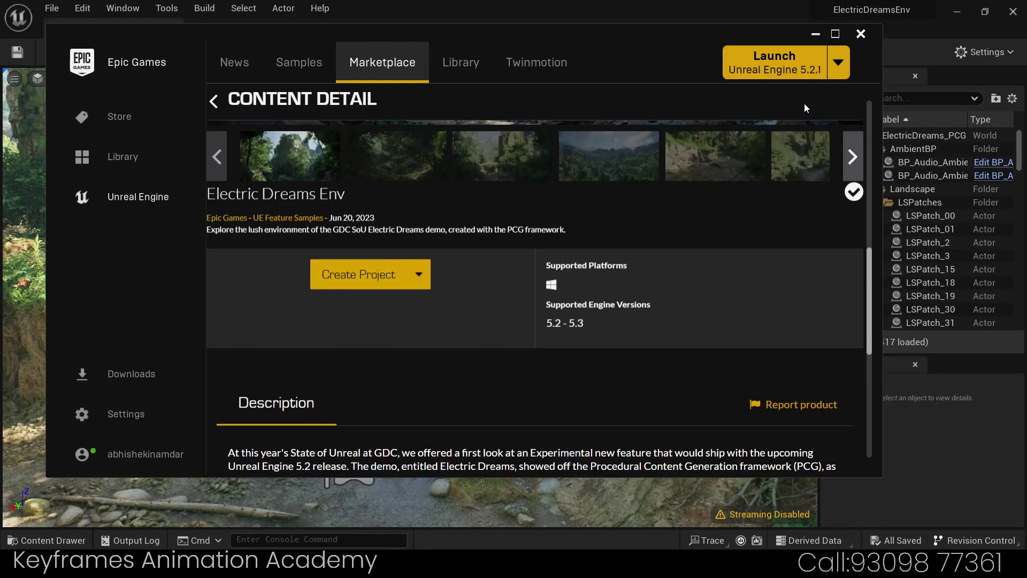
click(816, 35)
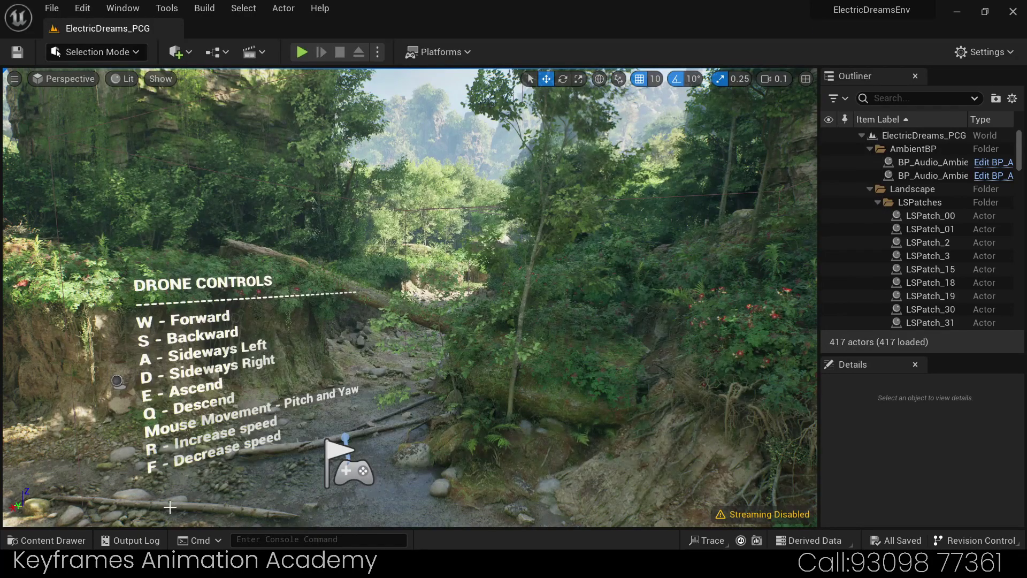
click(51, 540)
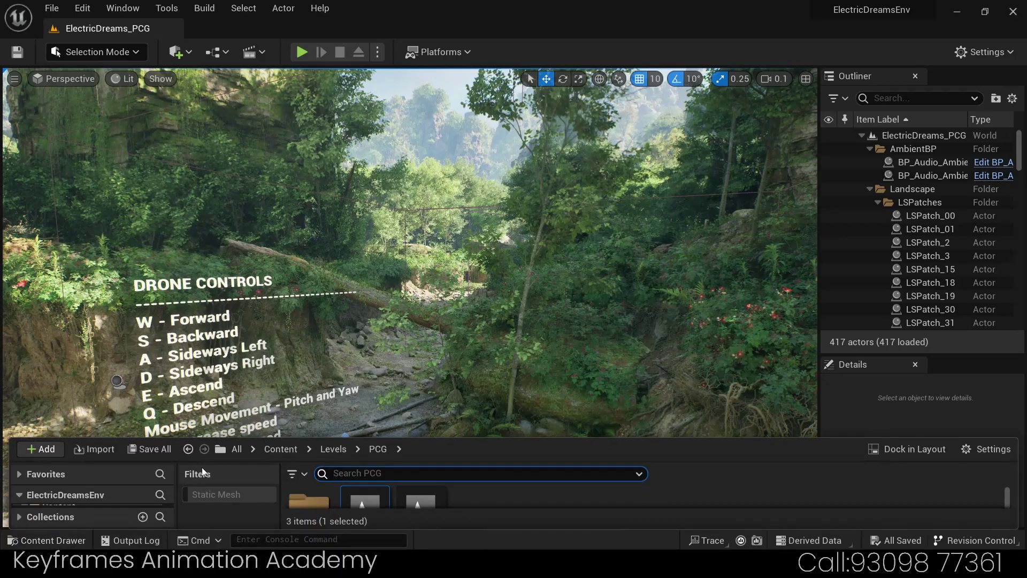
drag(490, 437, 491, 210)
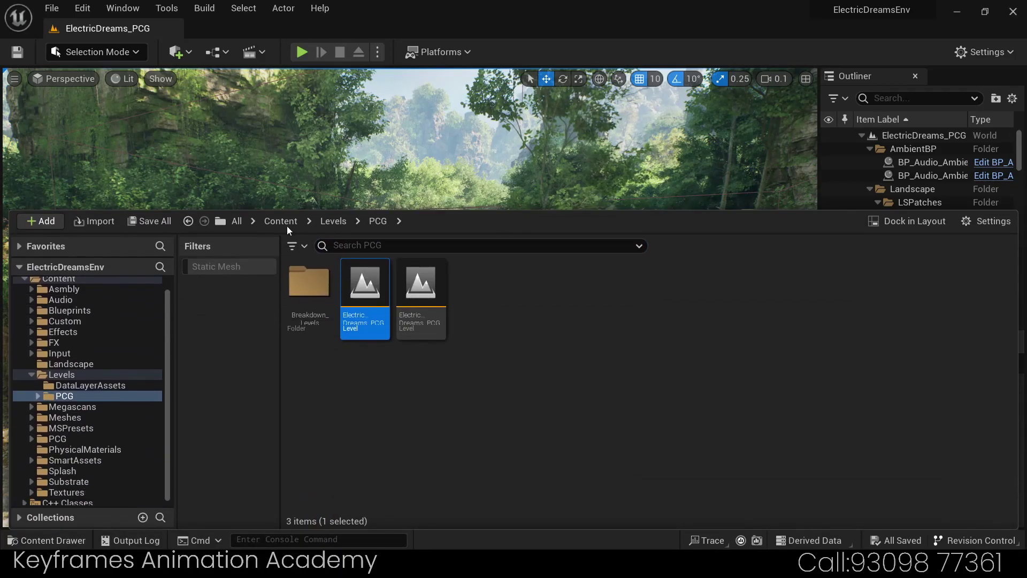
scroll(124, 342, up, 1)
click(54, 295)
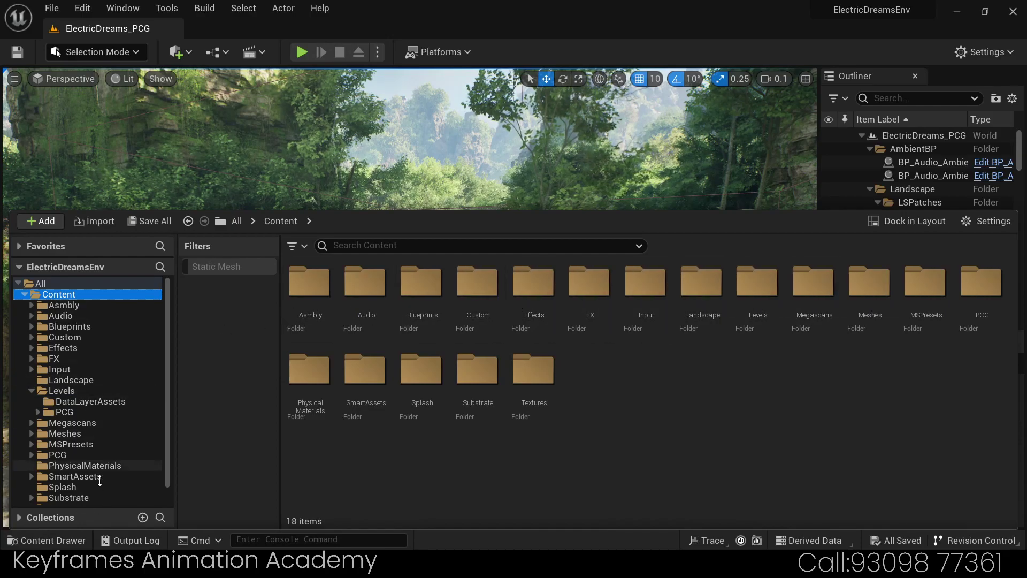
click(61, 391)
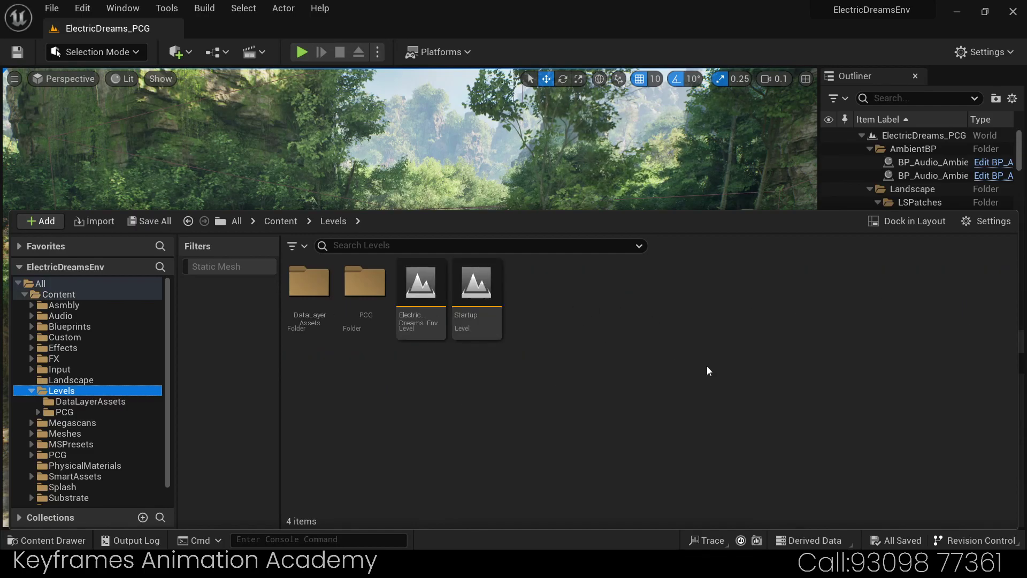
click(416, 293)
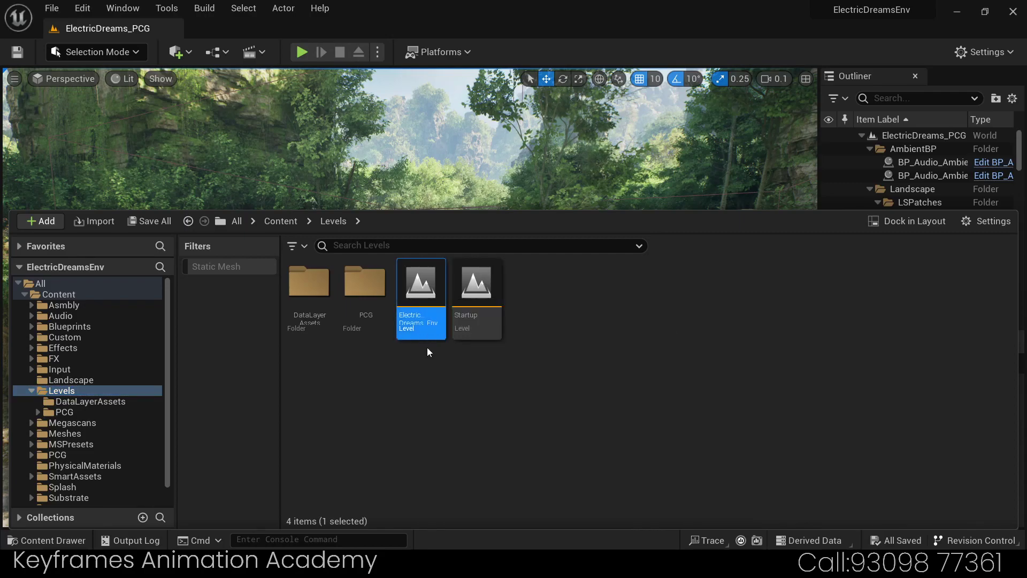
mouse_move(420, 292)
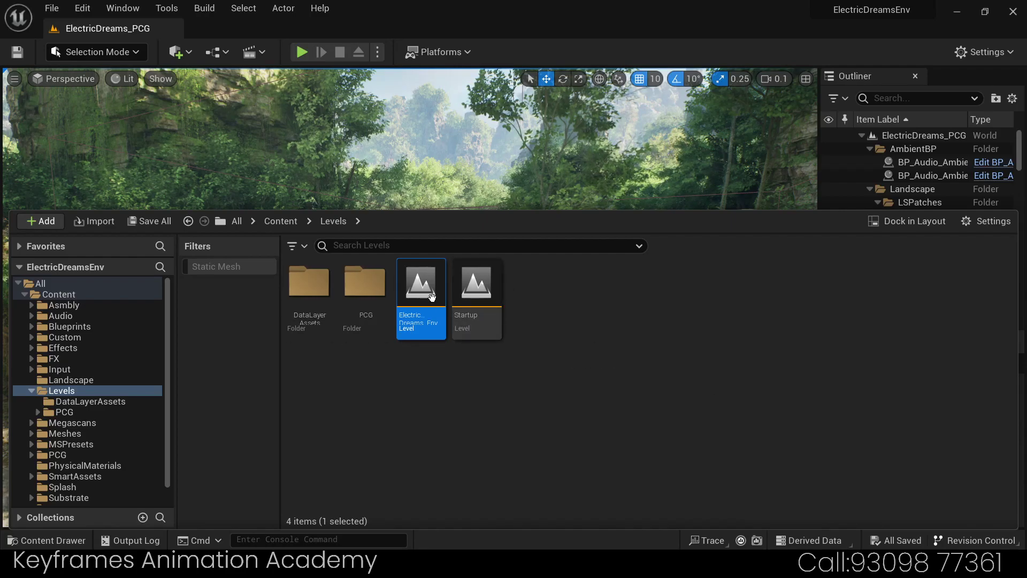
mouse_move(477, 304)
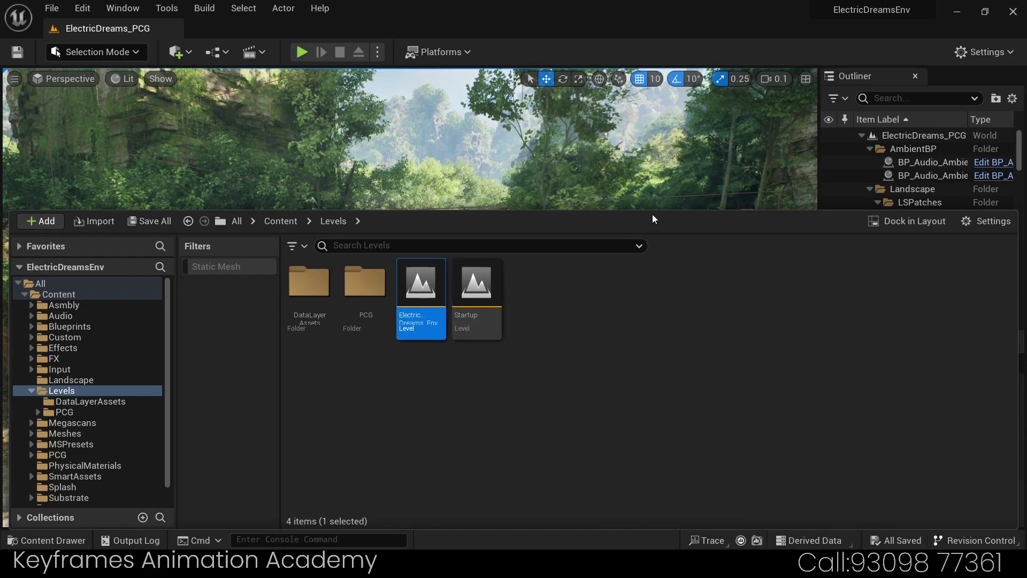
click(623, 91)
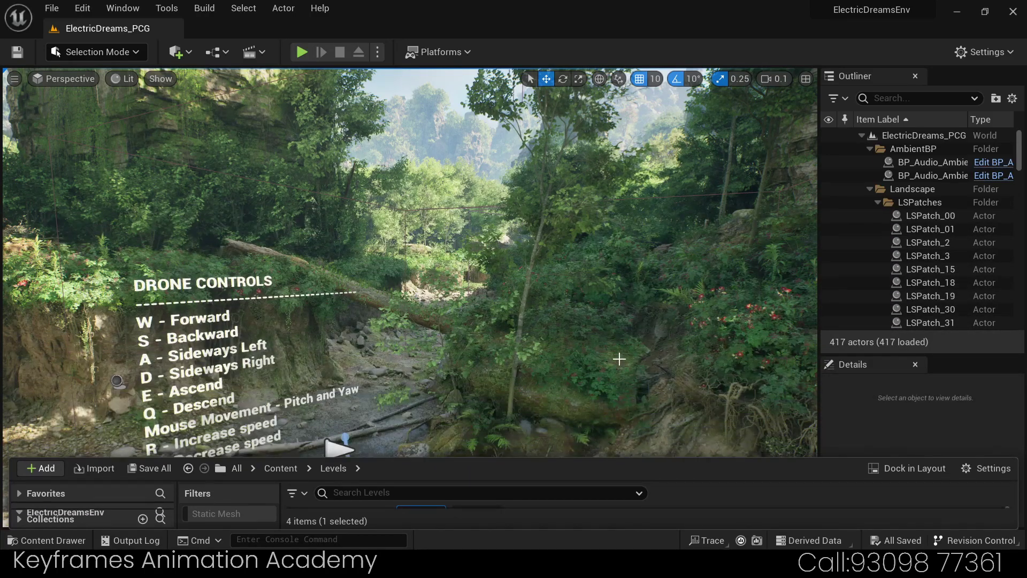
Step: Raise the viewport camera speed to 0.33
right_drag(619, 350, 589, 342)
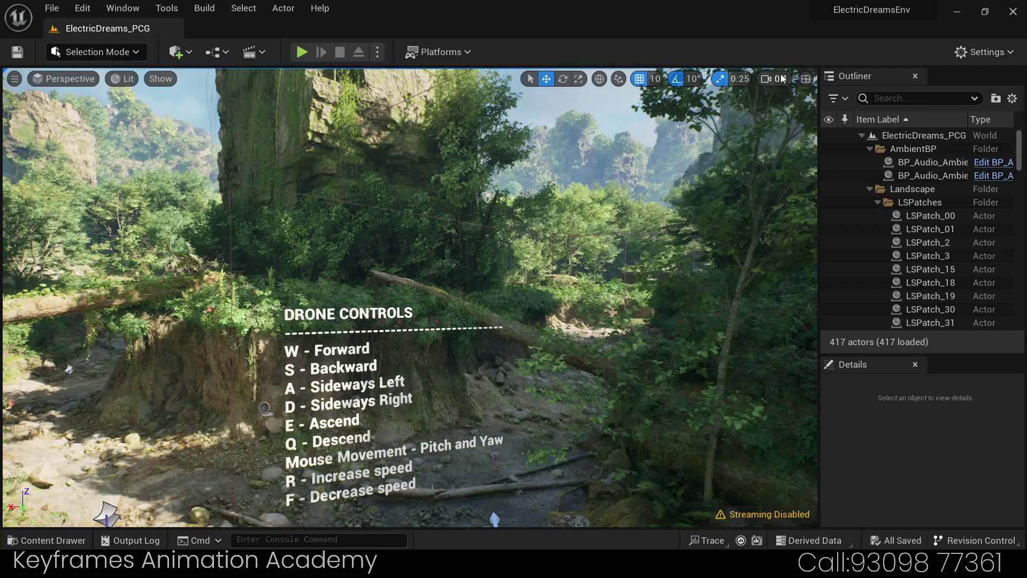
click(775, 79)
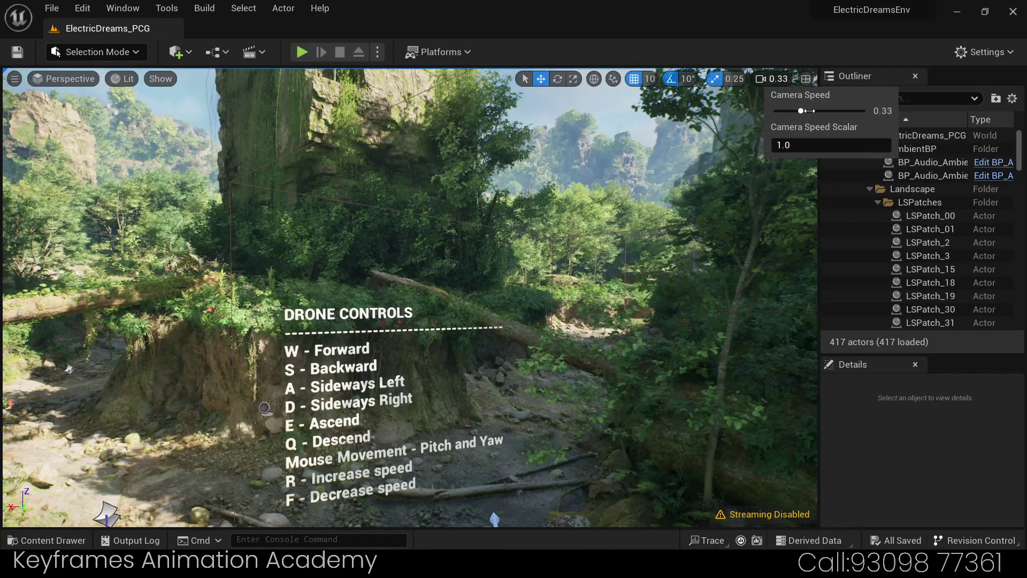
drag(782, 112, 830, 112)
Step: Fly through the rocky valley along the creek bed and beneath the fallen log
right_drag(660, 288, 642, 289)
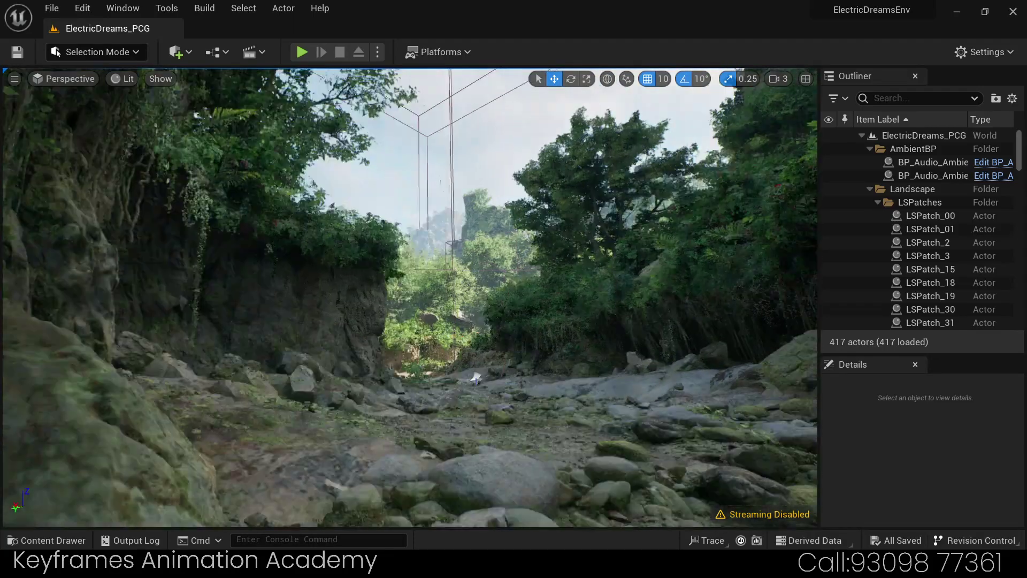
right_drag(476, 378, 606, 302)
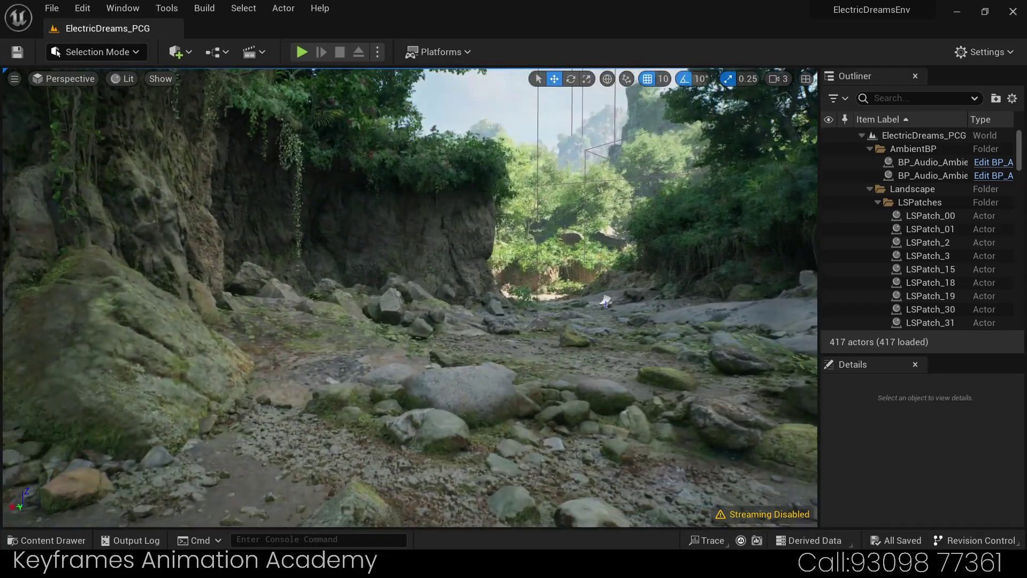
right_drag(695, 160, 739, 124)
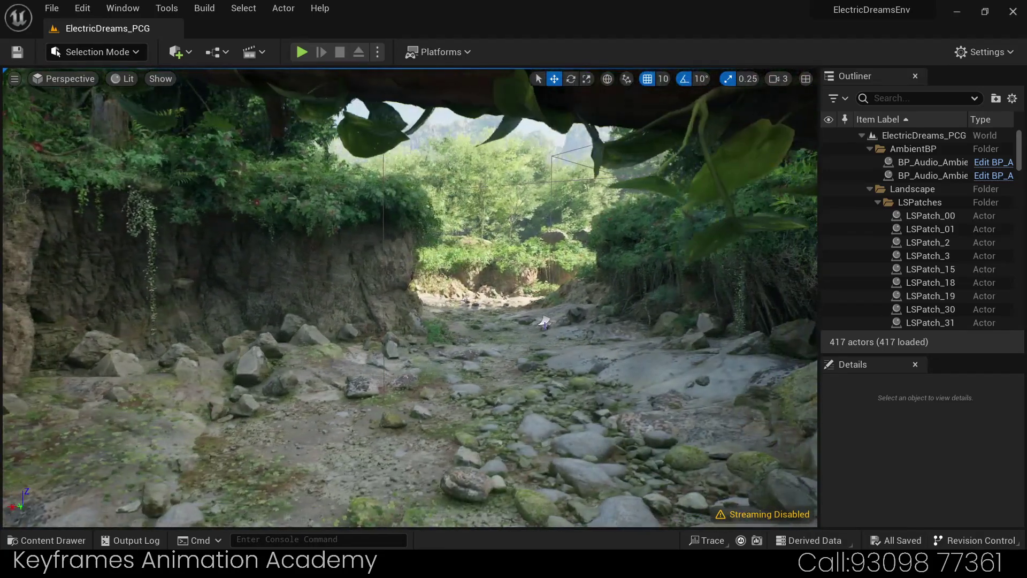
click(781, 81)
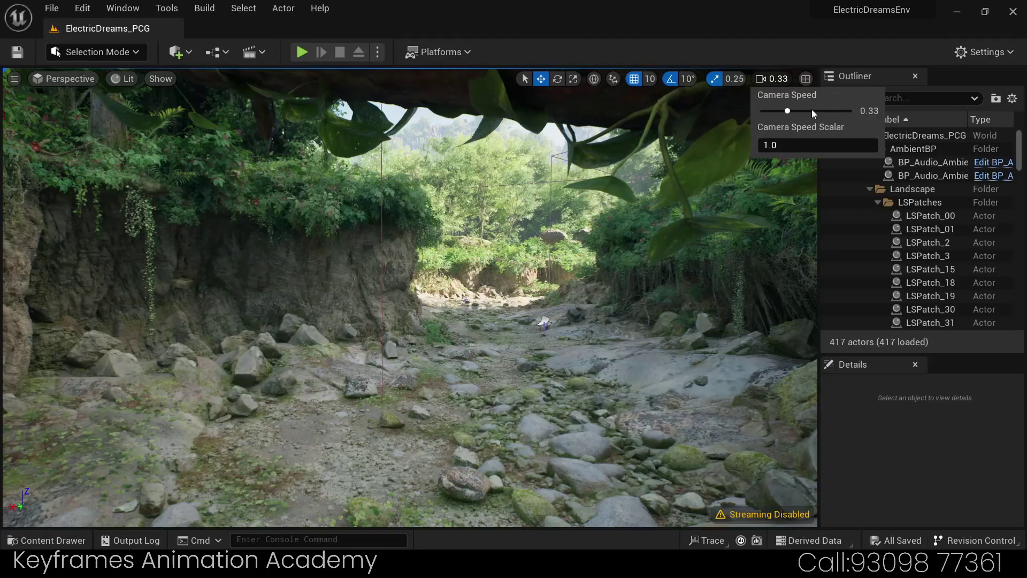
right_drag(696, 160, 775, 171)
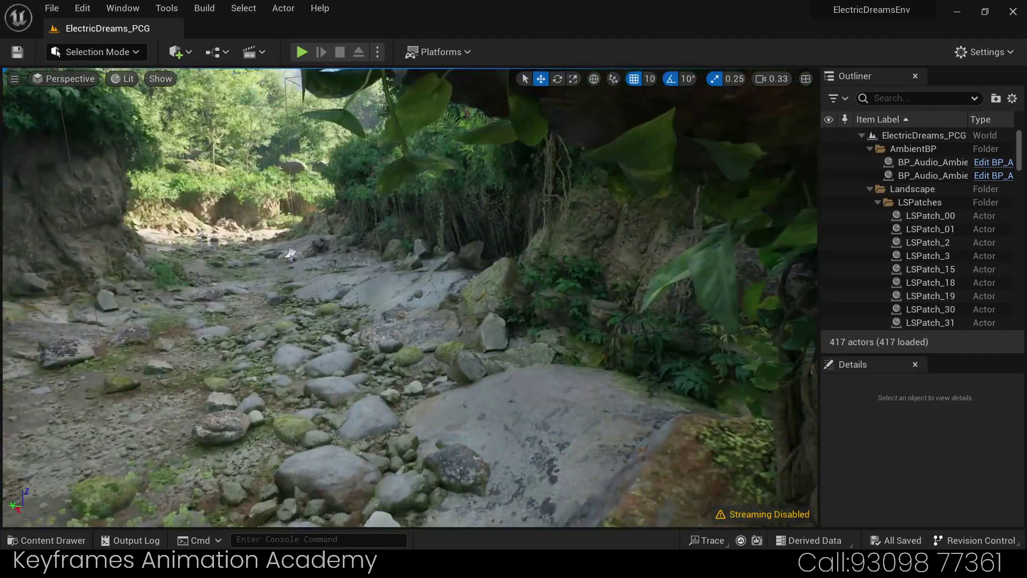
right_drag(410, 297, 385, 298)
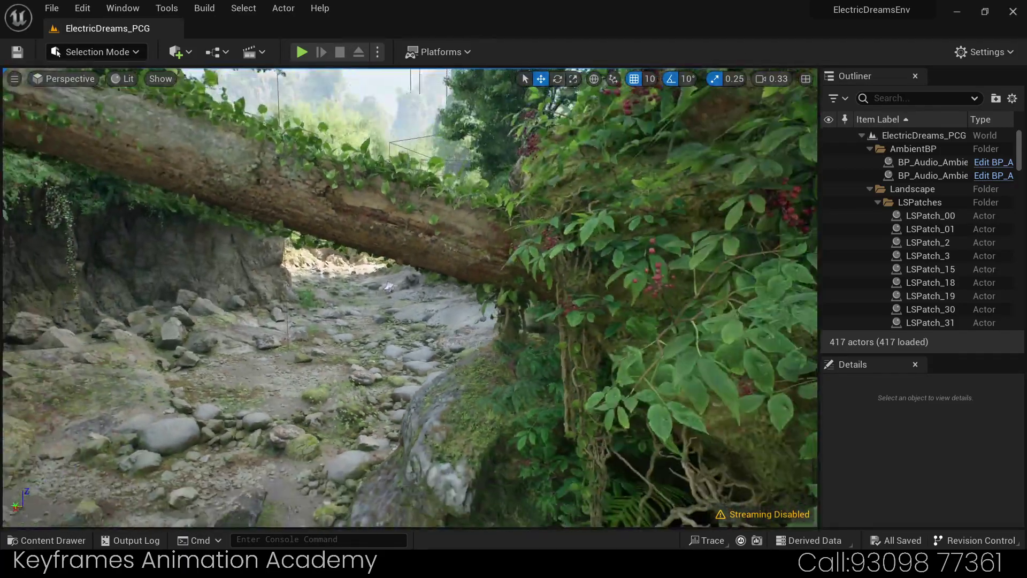
right_drag(691, 287, 668, 286)
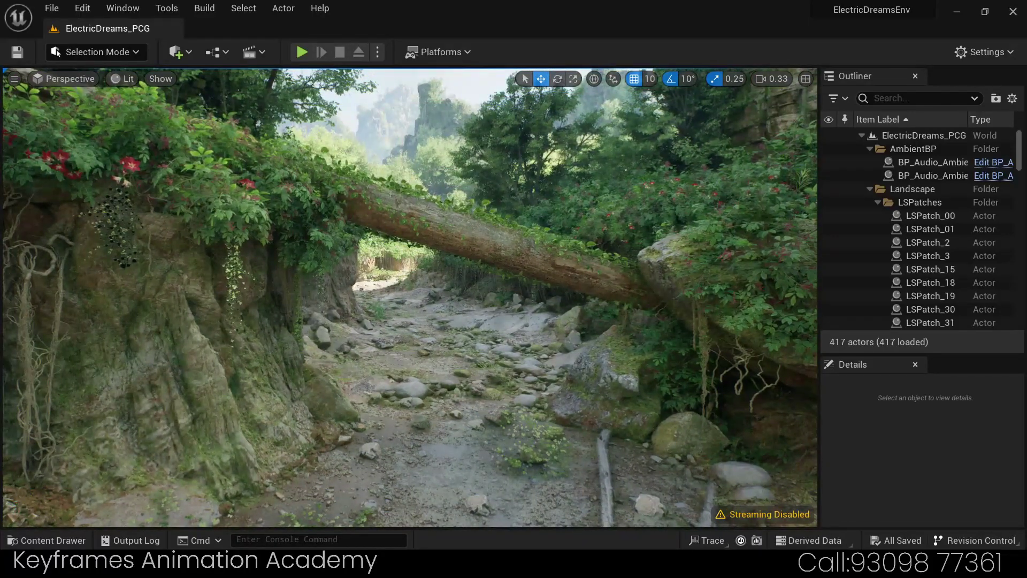
mouse_move(568, 340)
right_down()
mouse_move(471, 340)
mouse_move(502, 340)
right_up()
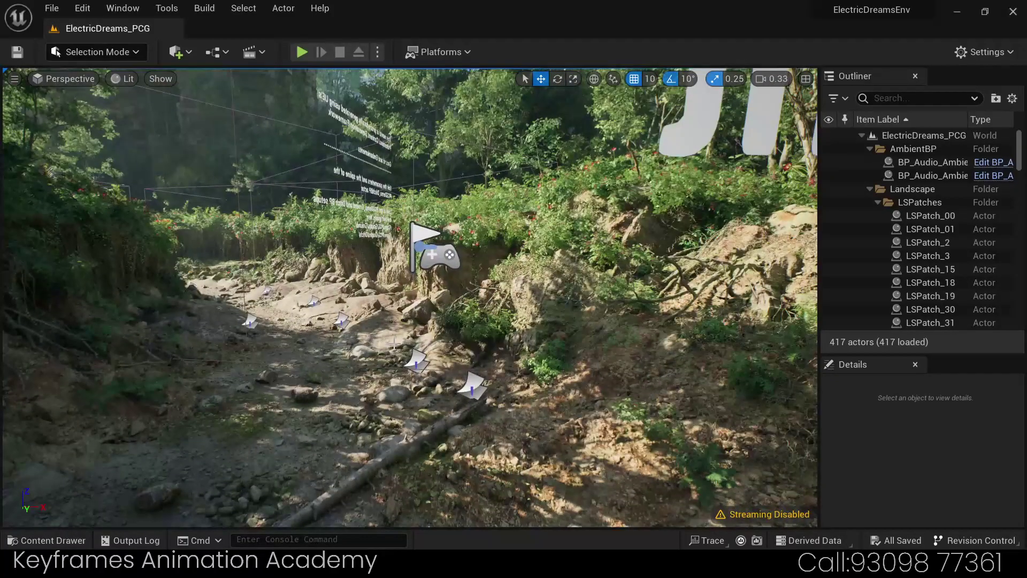
Step: Select PCGDemo_GroundBP on the dirt path after briefly trying PCGDemo_DitchBP, and dismiss Quick Add
click(422, 307)
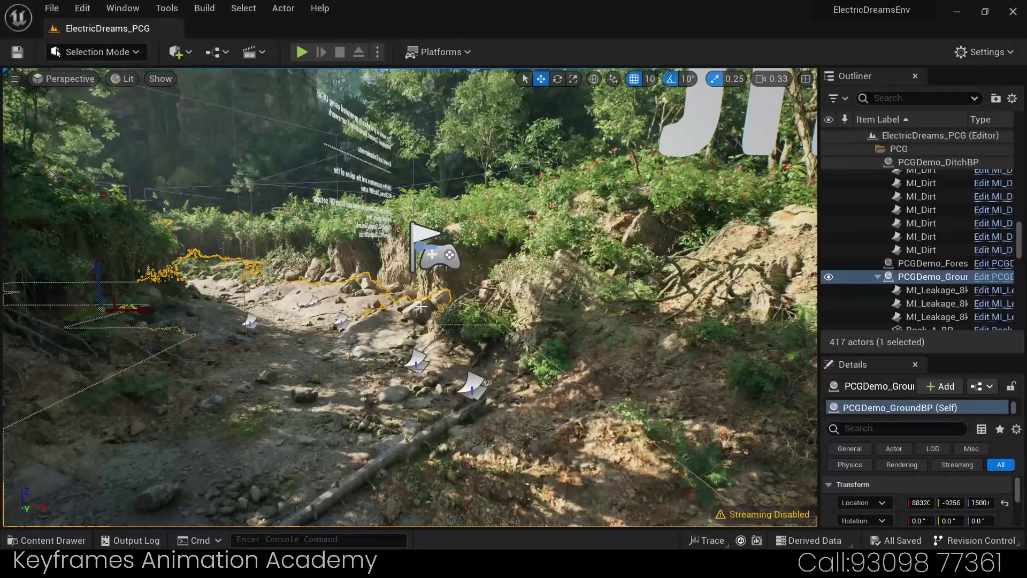
click(542, 284)
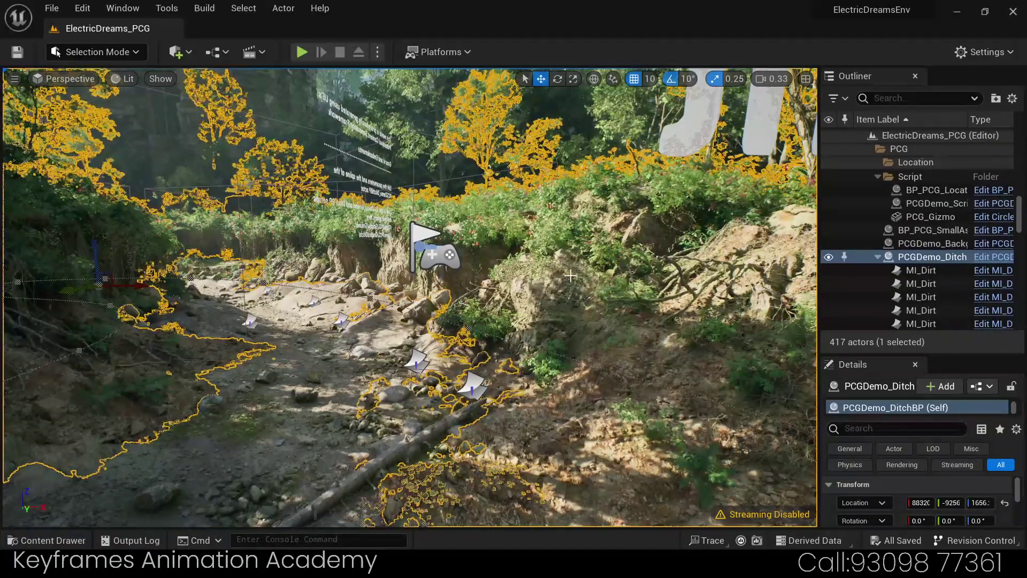
click(299, 299)
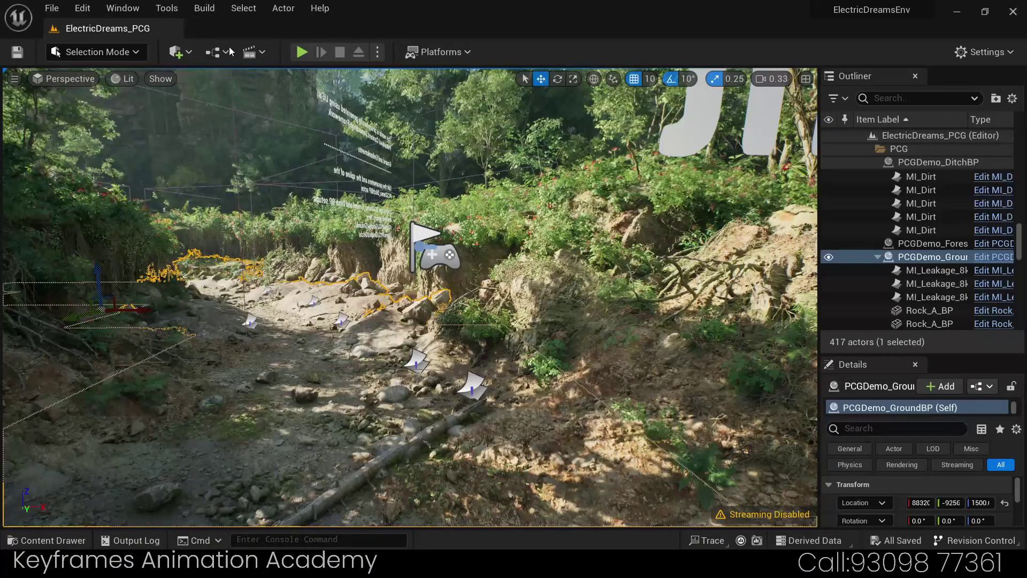
click(189, 52)
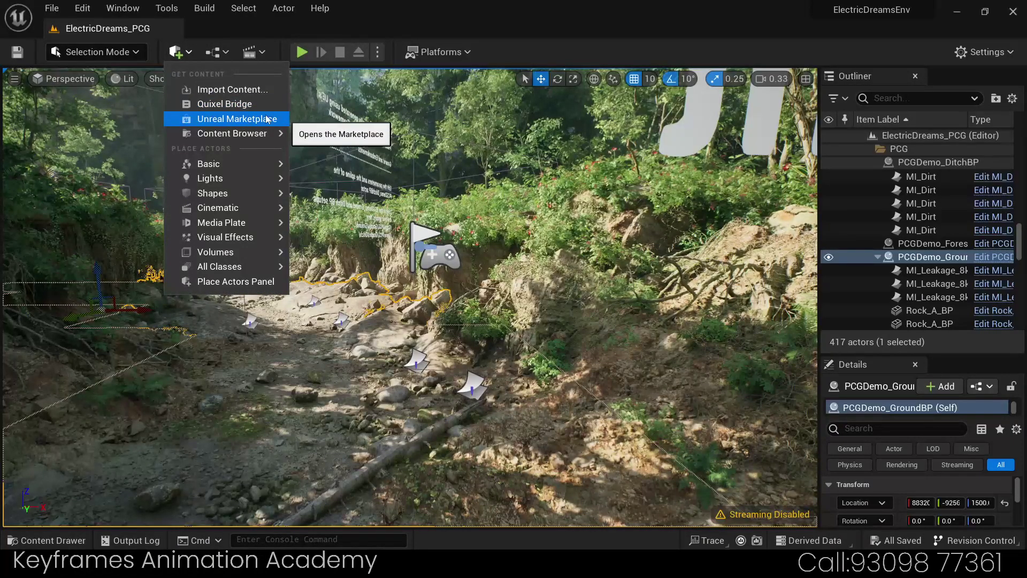
click(409, 17)
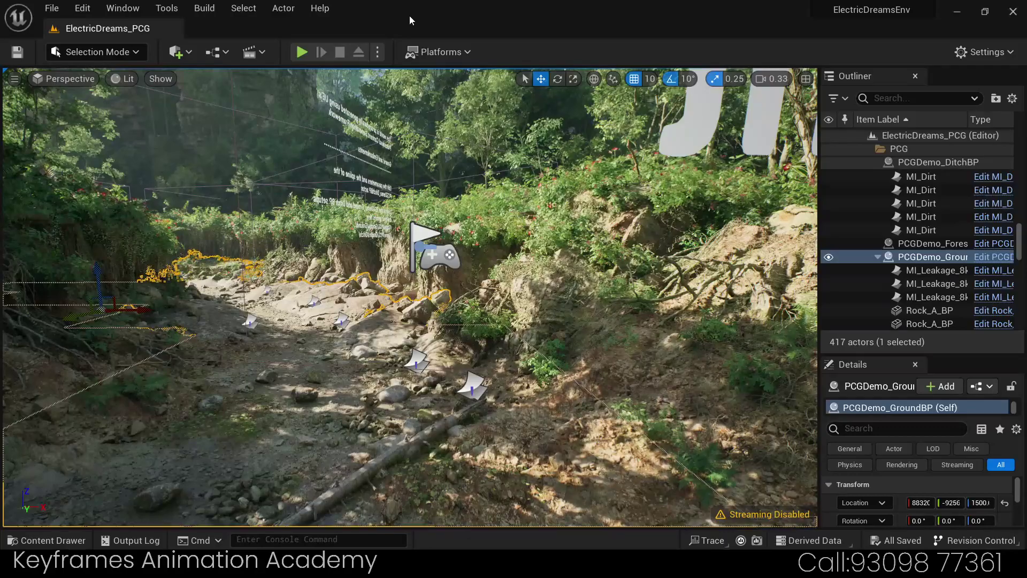
Step: Fly from the foliage wall down to look along the rocky ditch path
mouse_move(328, 150)
right_down()
mouse_move(299, 153)
mouse_move(375, 155)
mouse_move(342, 160)
right_up()
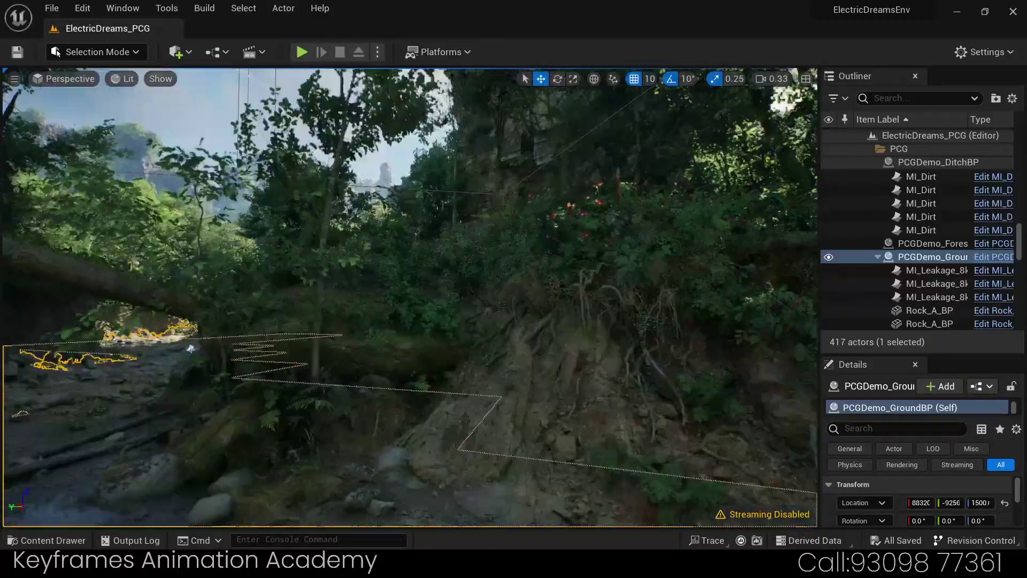
right_drag(190, 348, 191, 349)
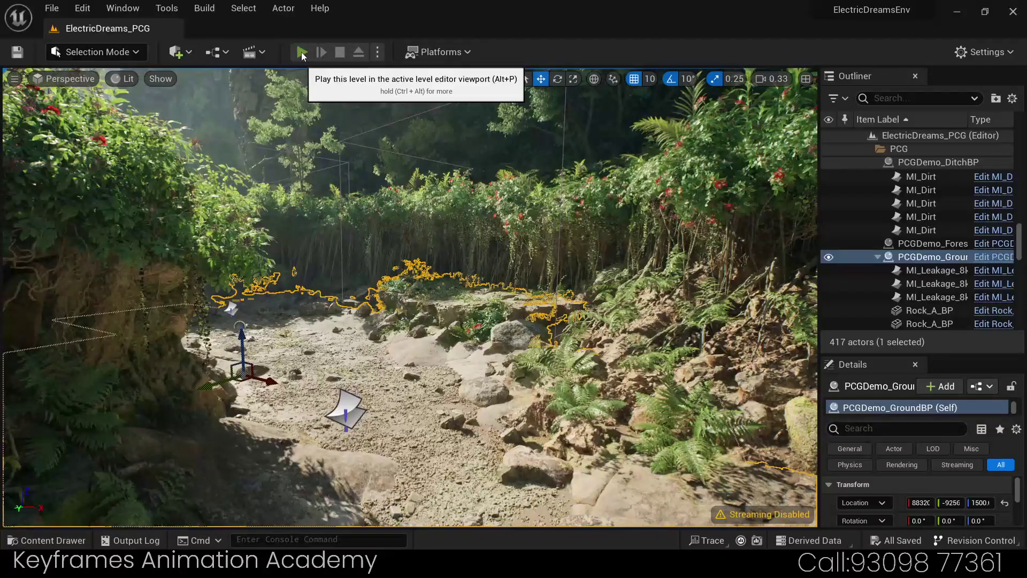
click(302, 53)
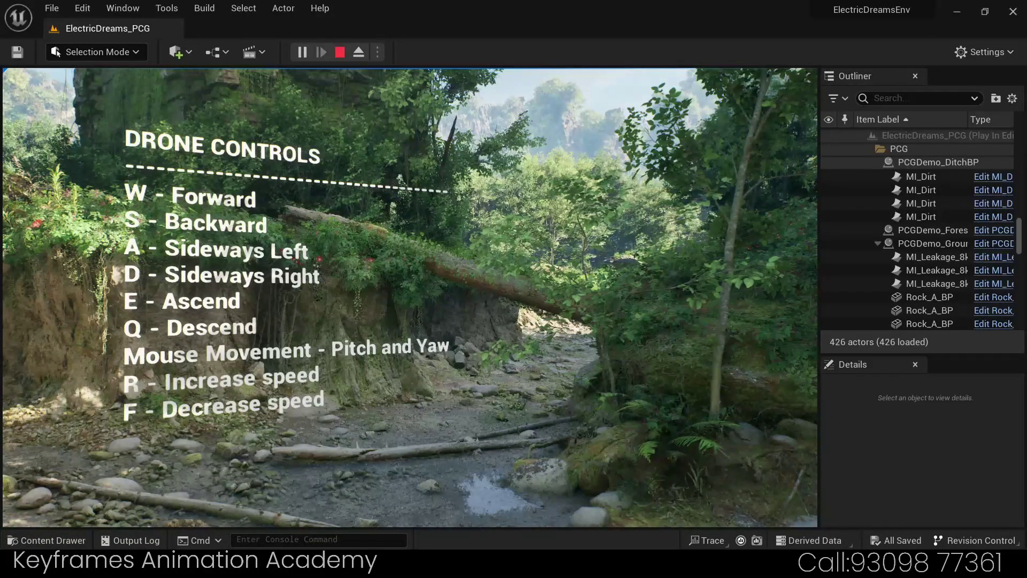
click(169, 356)
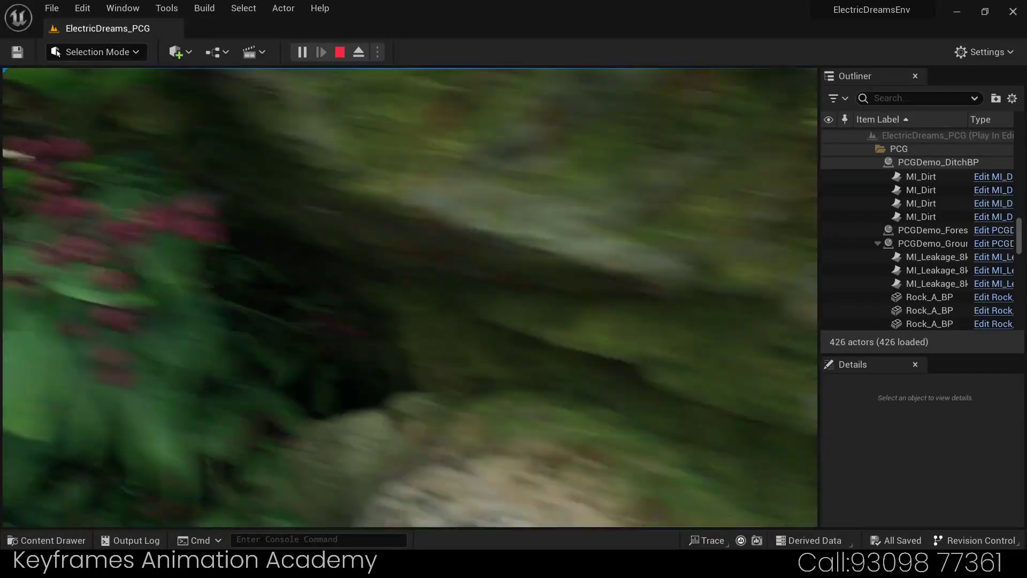
key(Escape)
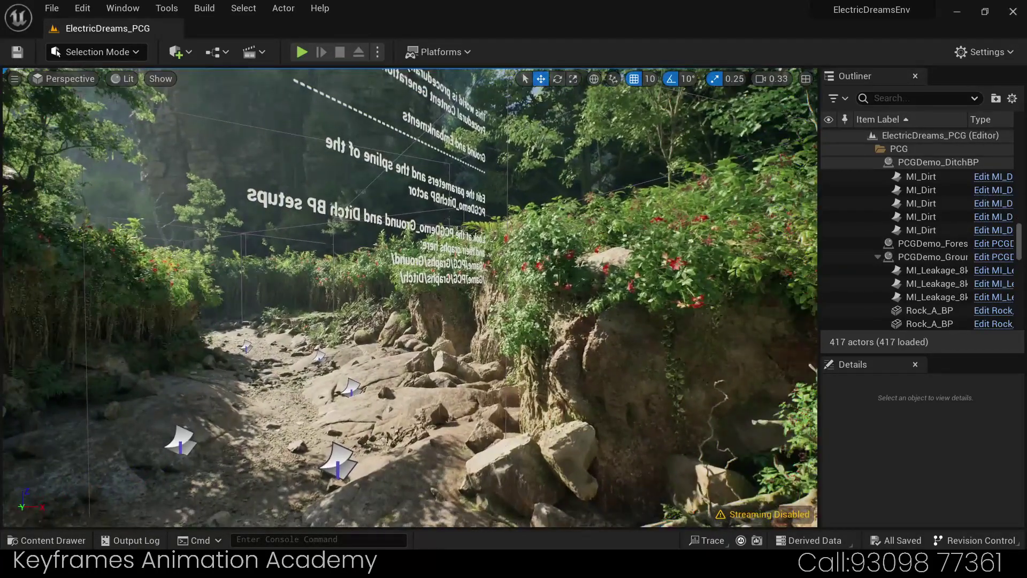
Step: Open the Startup level from the Content Drawer's Levels folder
scroll(336, 416, down, 5)
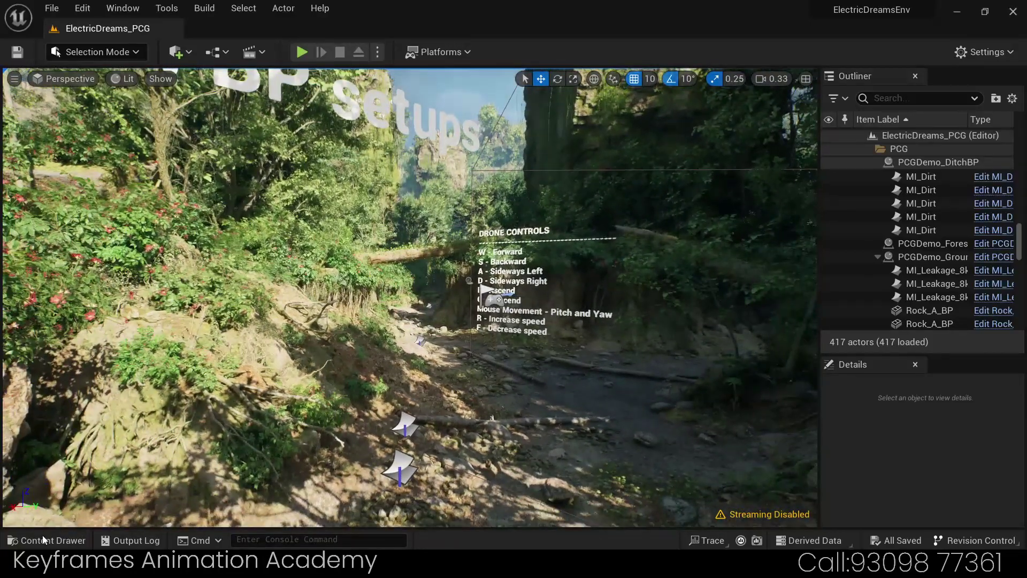
click(47, 540)
drag(367, 456, 382, 251)
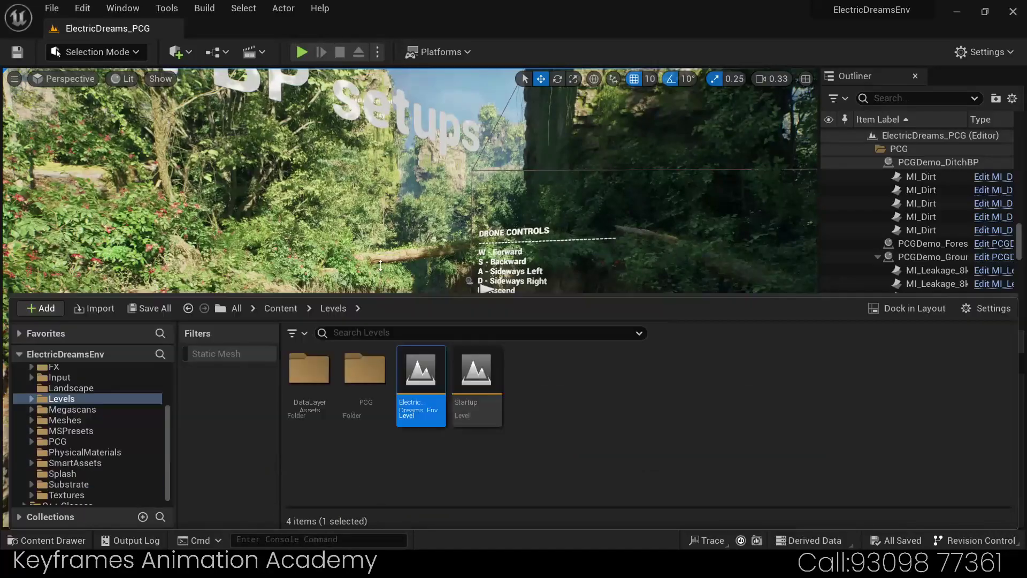
double_click(491, 322)
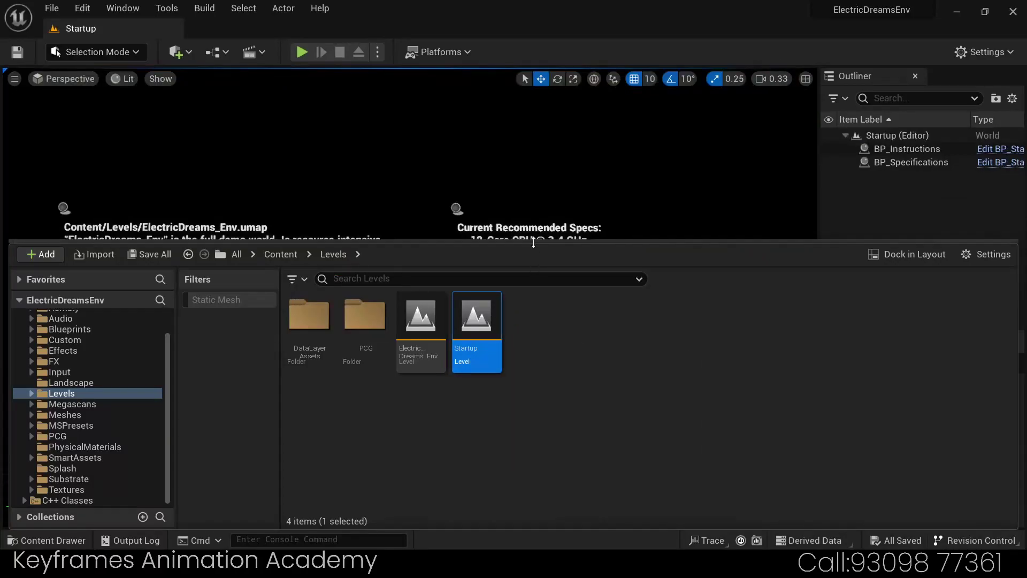
drag(532, 245, 543, 495)
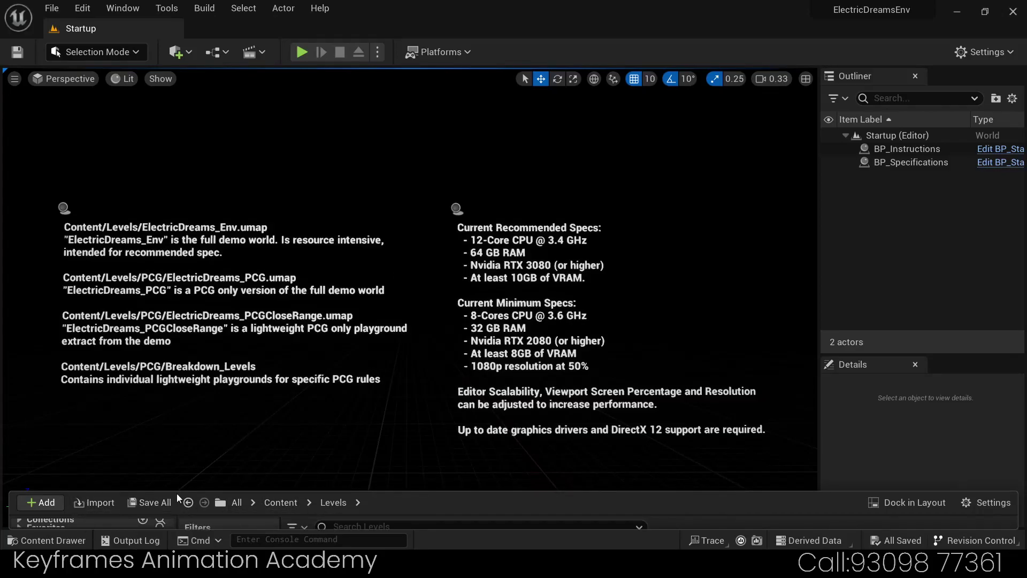
Step: Expand Levels > PCG in the Content Drawer and open ElectricDreams_PCG
drag(176, 491, 207, 265)
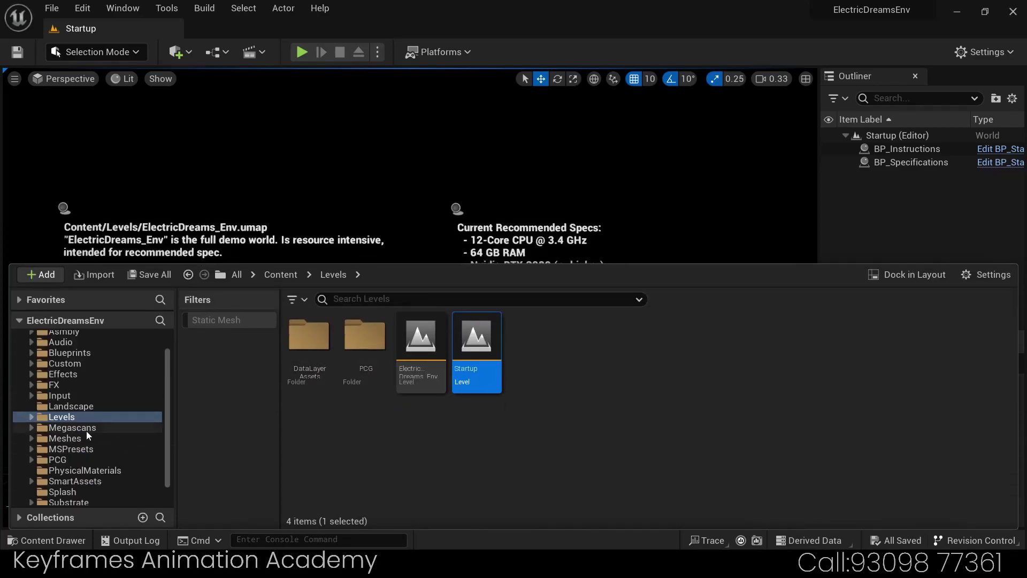
double_click(39, 417)
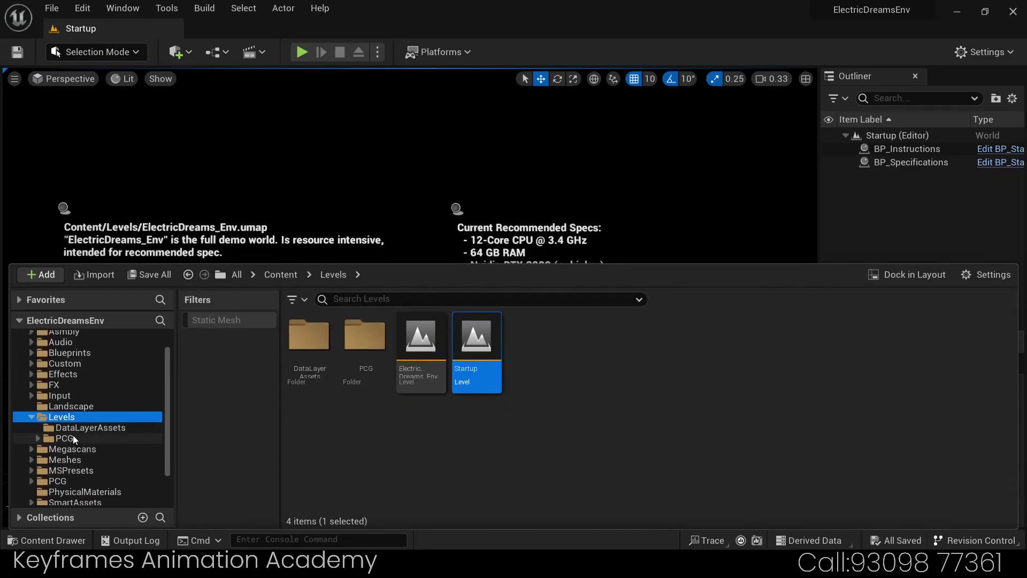
click(74, 430)
click(67, 440)
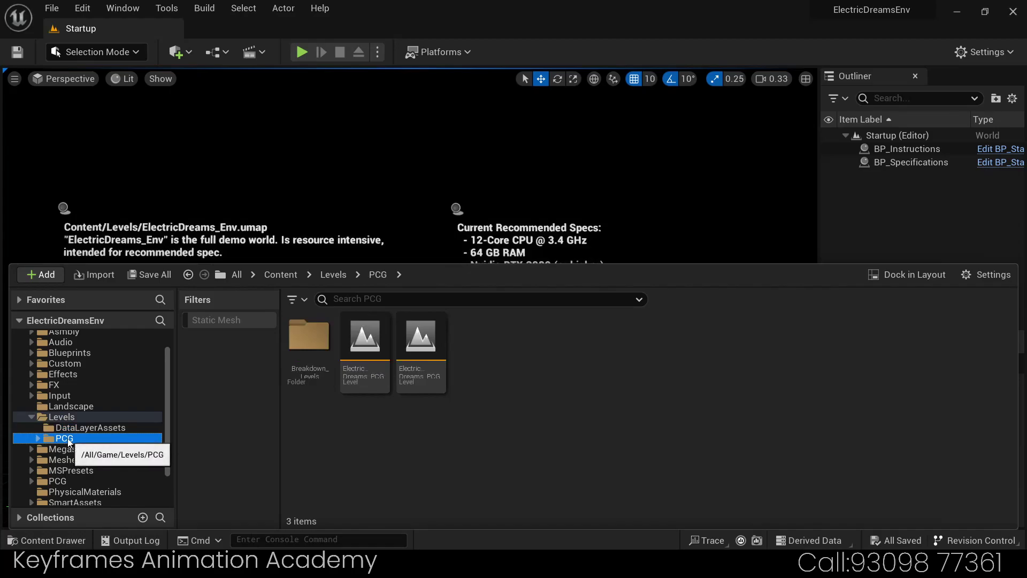
double_click(376, 346)
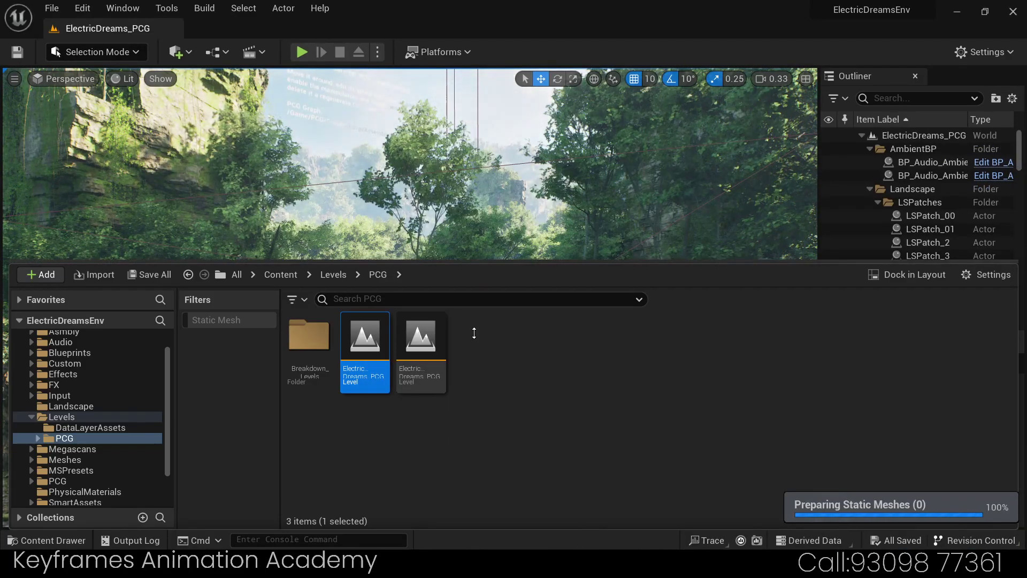
Step: Open the ElectricDreams_PCGCloseRange level and look along the path
key(ctrl+space)
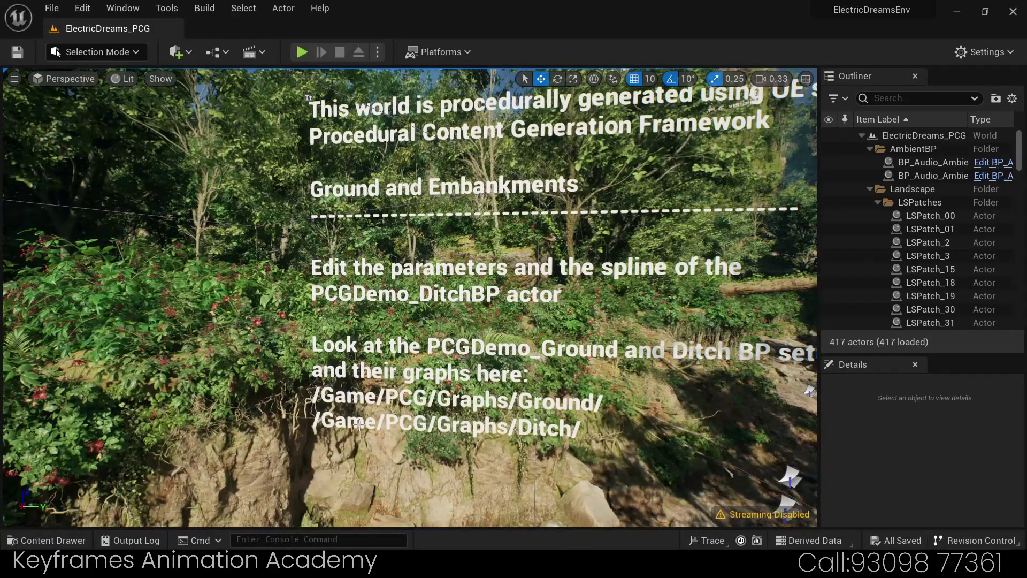
key(ctrl+space)
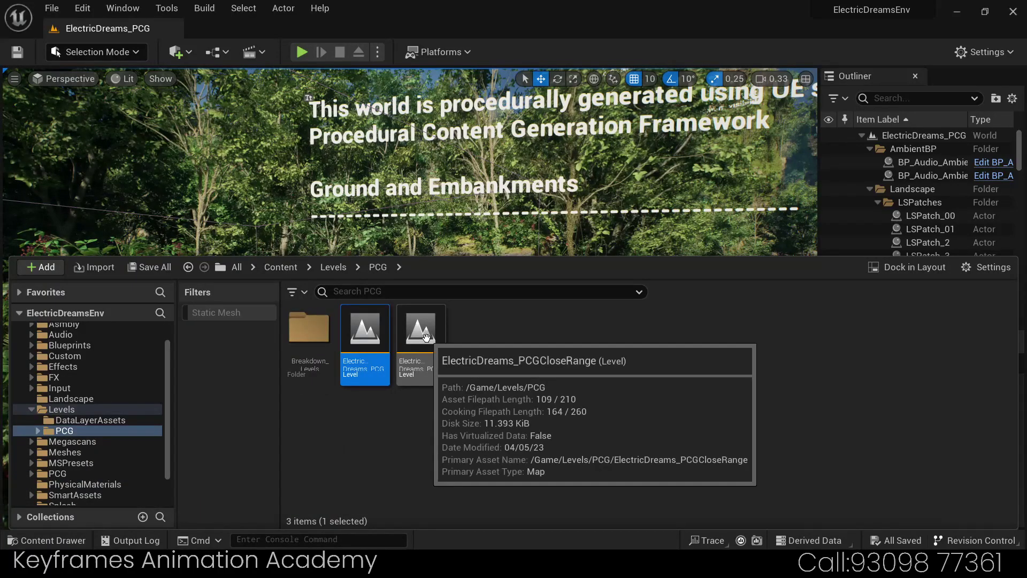
double_click(427, 338)
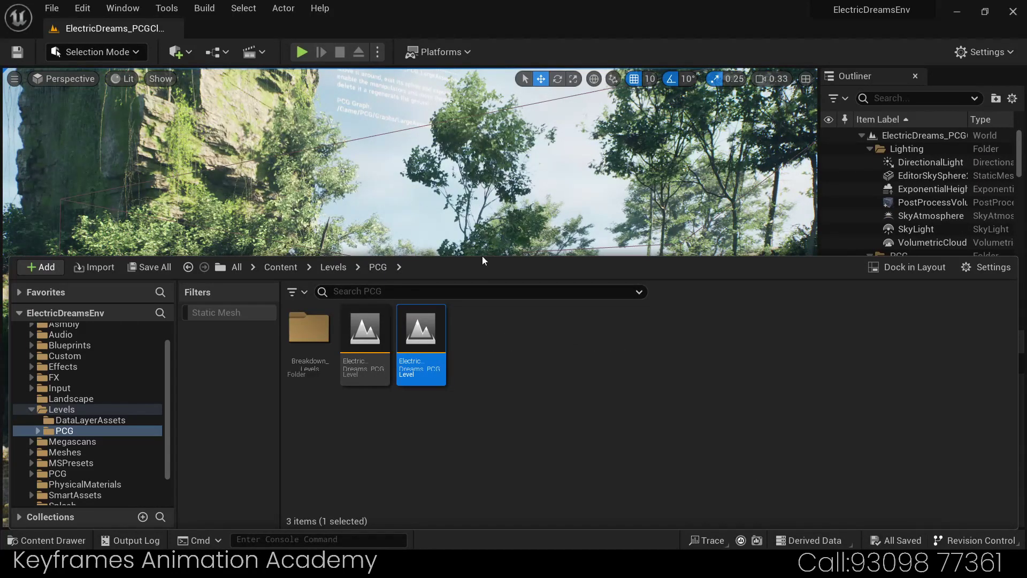
right_drag(482, 259, 482, 418)
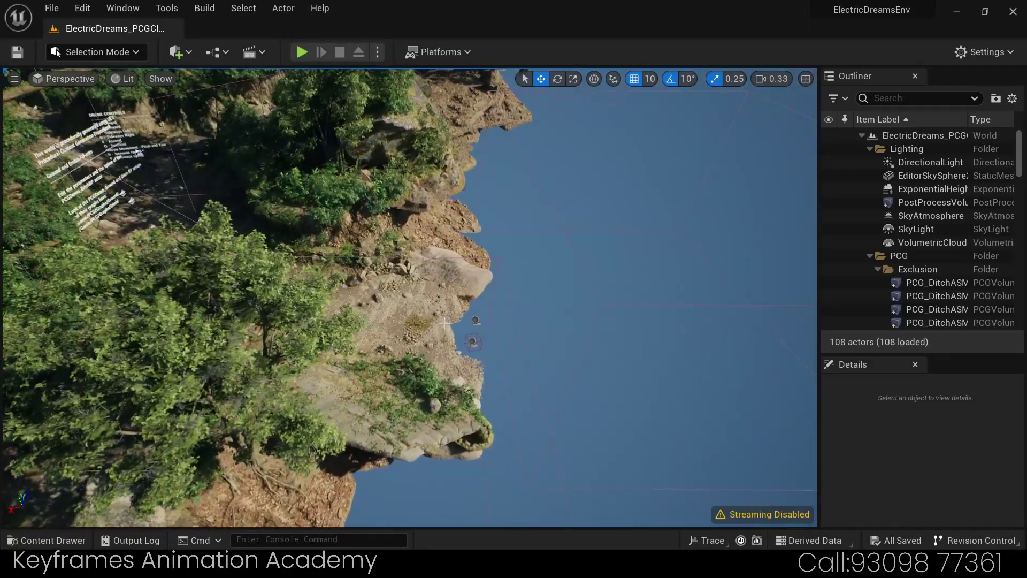
Step: Select PCGDemo_GroundBP, then PCGDemo_DitchBP to reveal its spline around the cliff
click(472, 341)
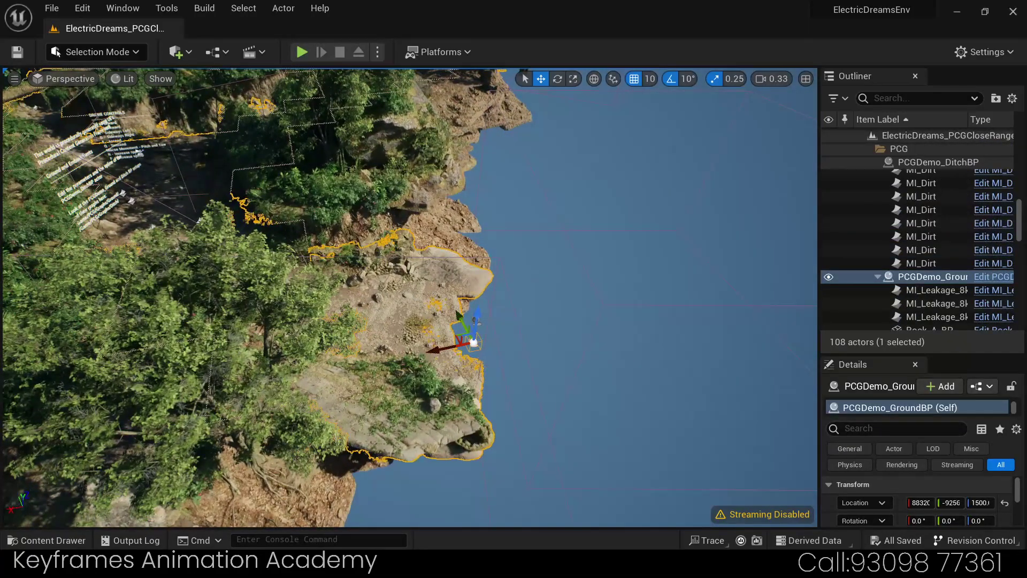
mouse_move(471, 341)
right_down()
mouse_move(444, 375)
mouse_move(625, 348)
mouse_move(624, 321)
right_up()
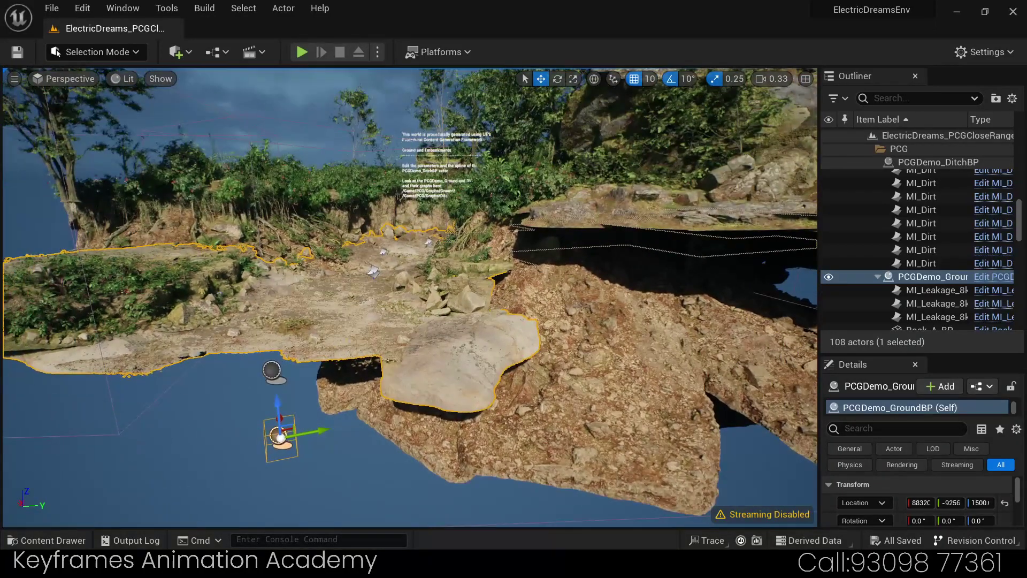
right_drag(527, 371, 572, 380)
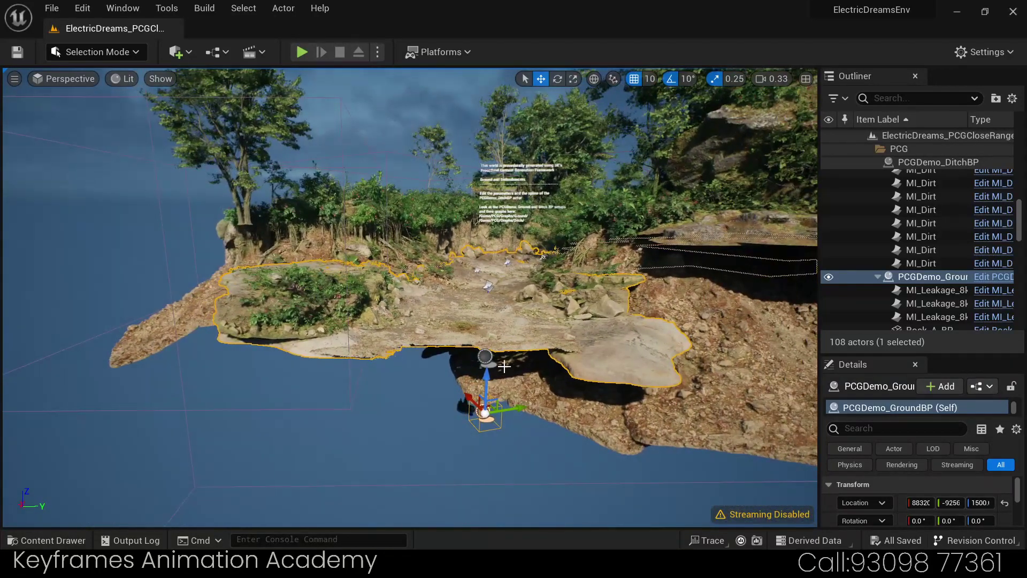
click(572, 380)
mouse_move(572, 380)
right_down()
mouse_move(551, 374)
mouse_move(654, 396)
right_up()
Step: Pull a ditch spline point's tangent handle left to reshape the curve
click(603, 415)
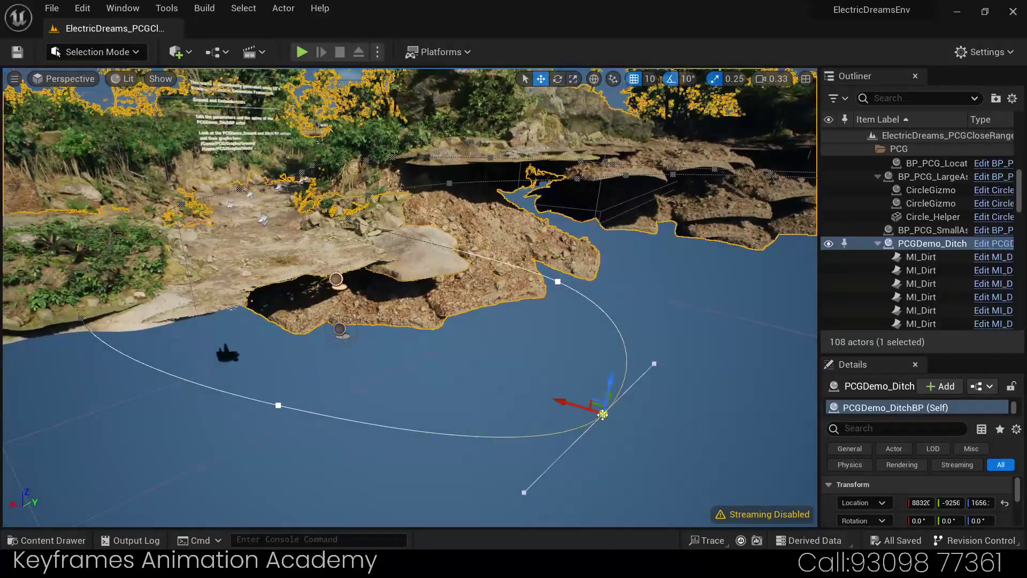
right_drag(567, 449, 578, 452)
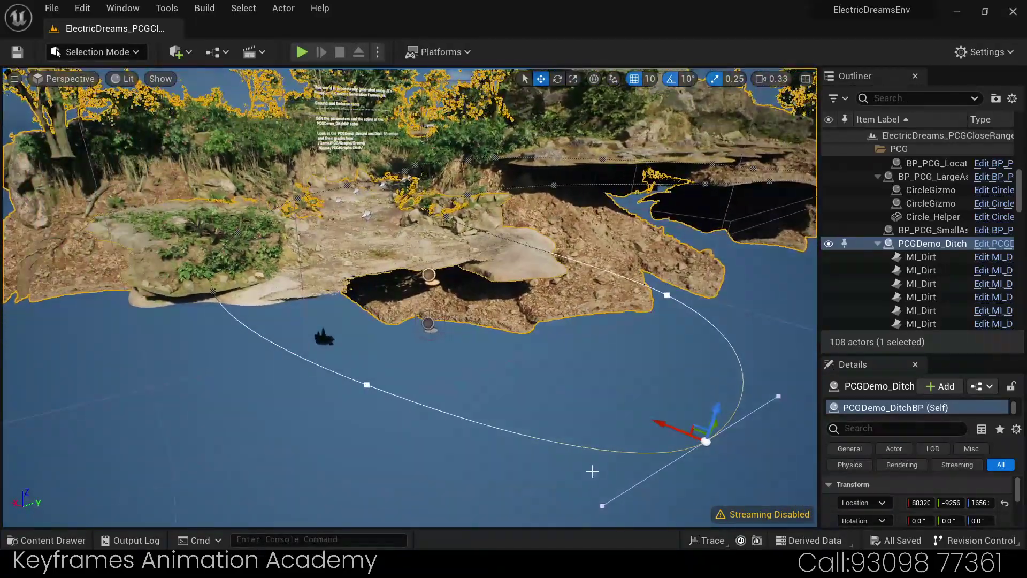
click(602, 505)
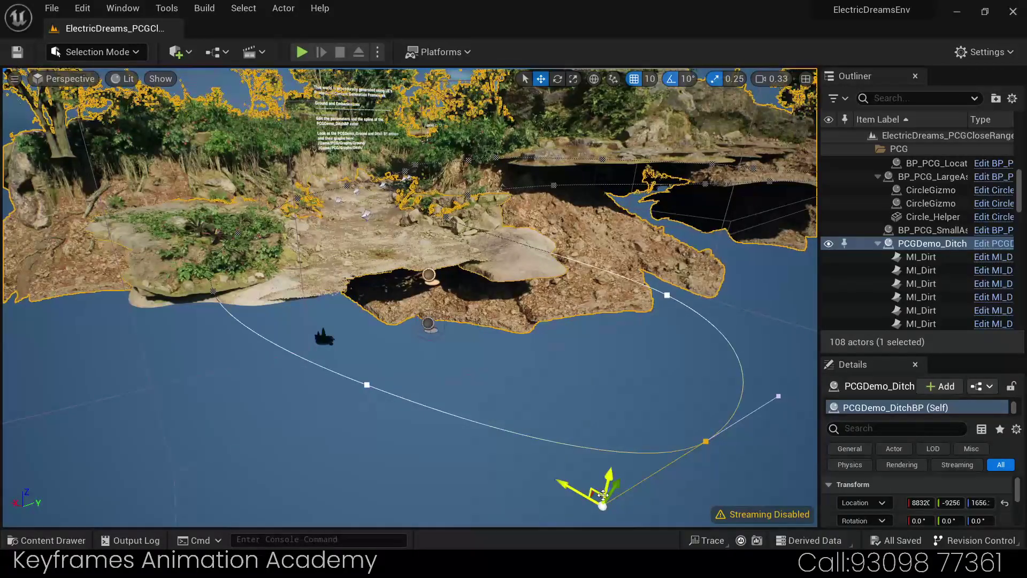
right_drag(587, 495, 556, 497)
right_drag(537, 450, 537, 450)
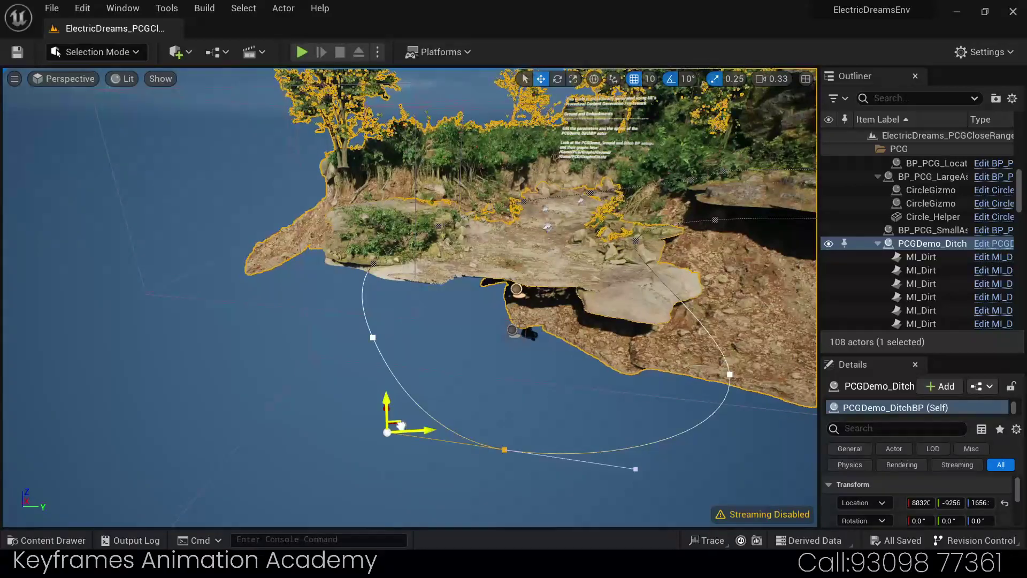
drag(401, 425, 308, 430)
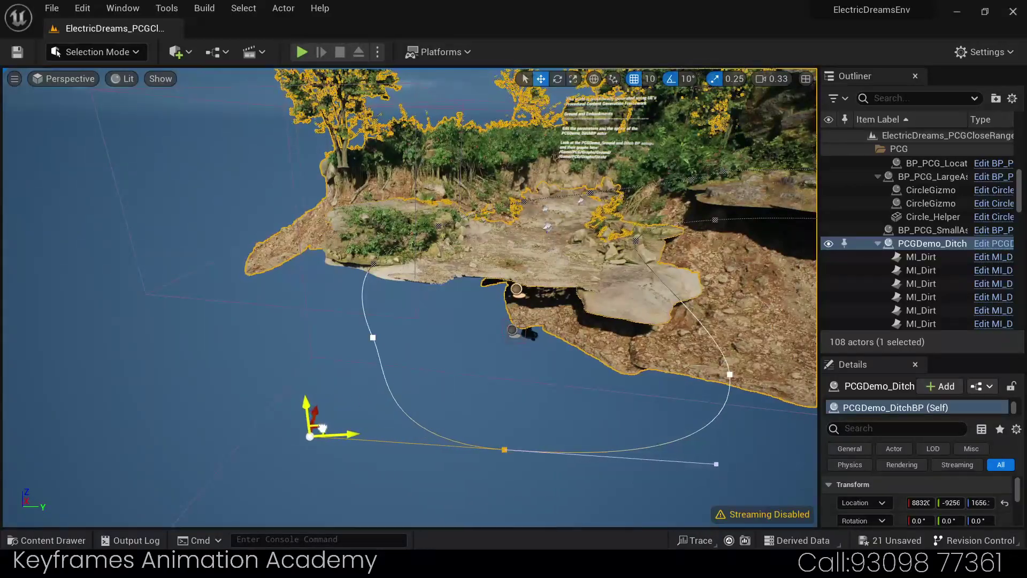
Step: Move two more spline points left and add a new point out over the water
click(374, 338)
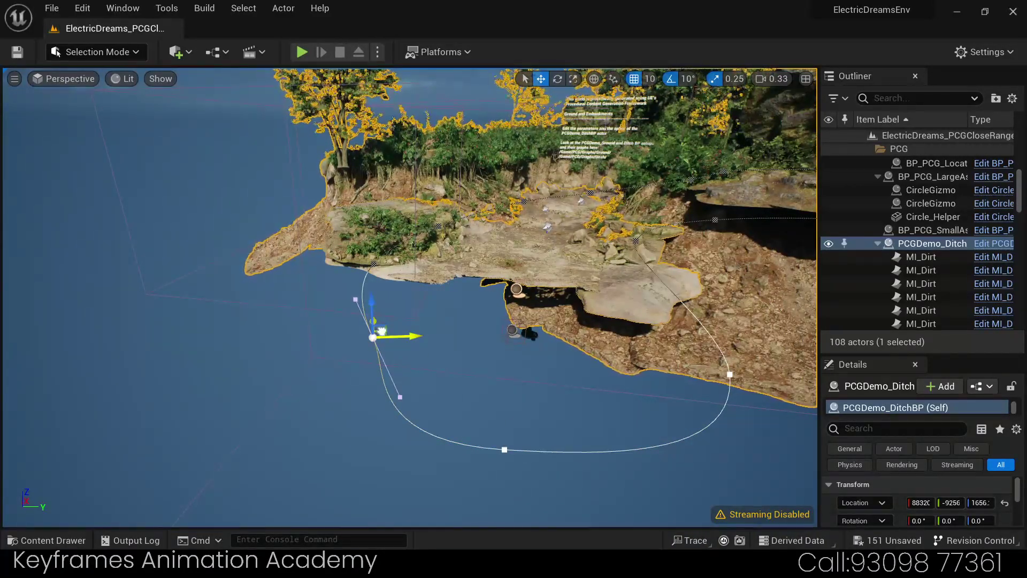
drag(381, 331, 358, 335)
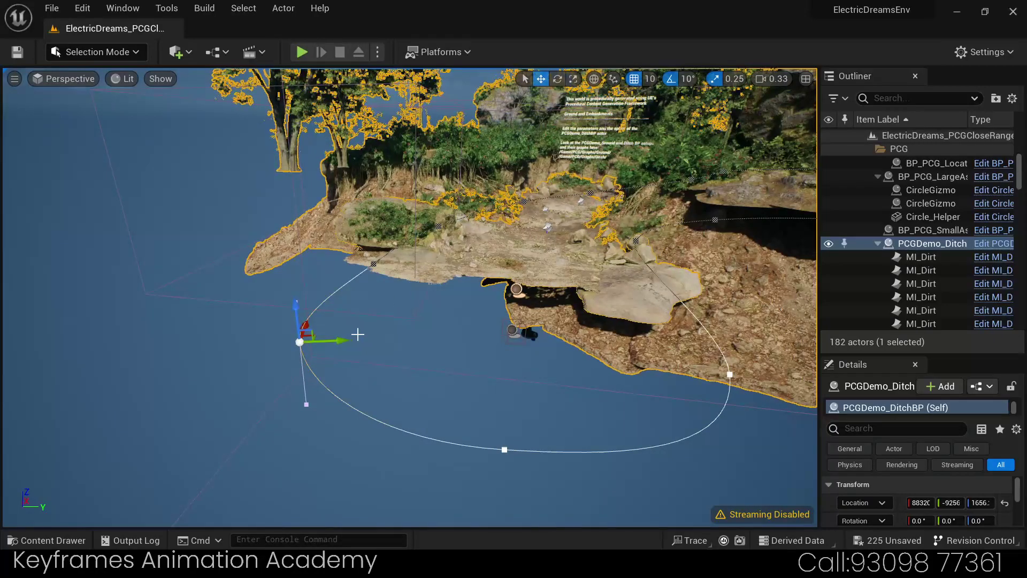
click(373, 263)
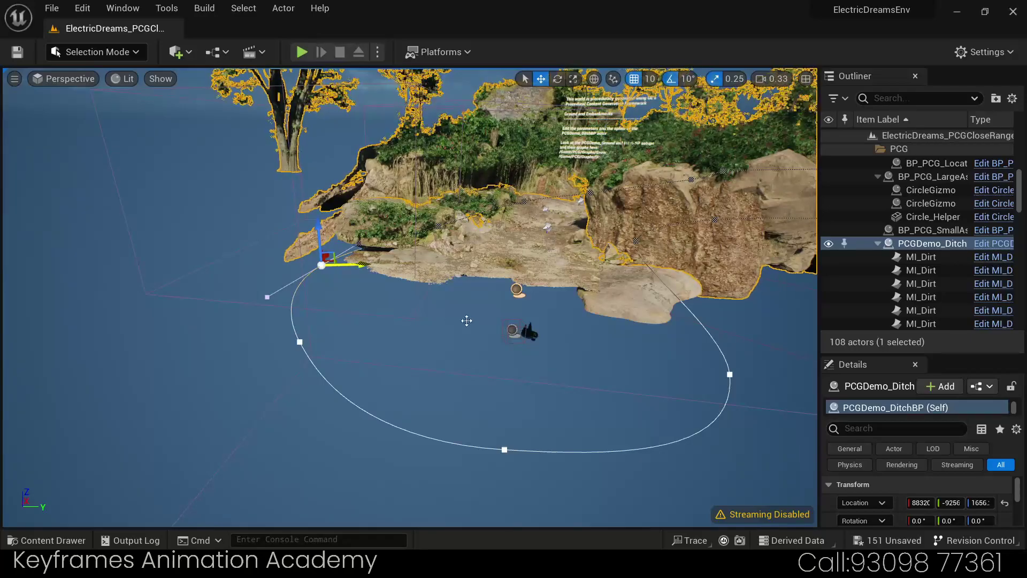
right_drag(326, 298, 375, 300)
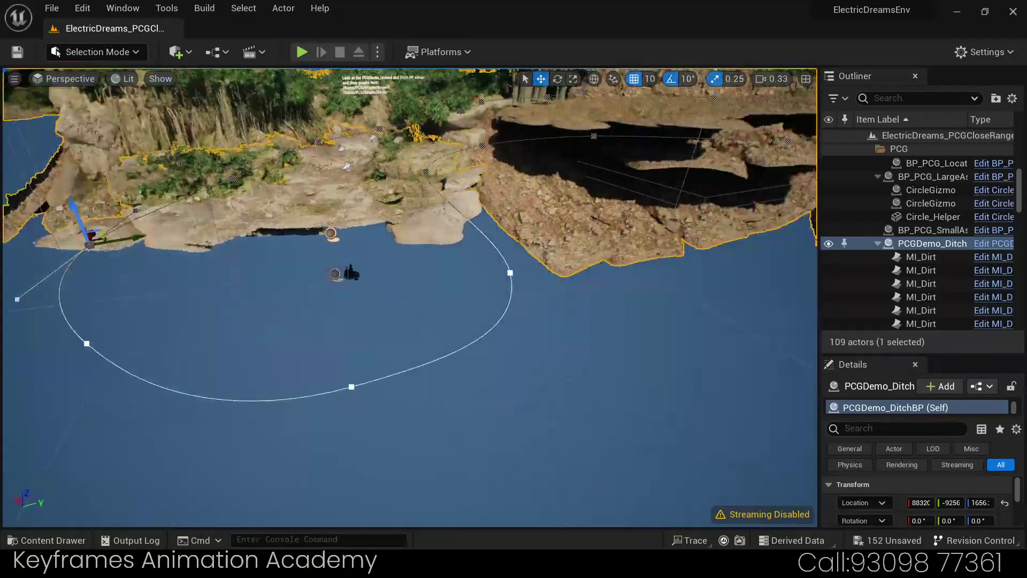
middle_drag(375, 300, 535, 300)
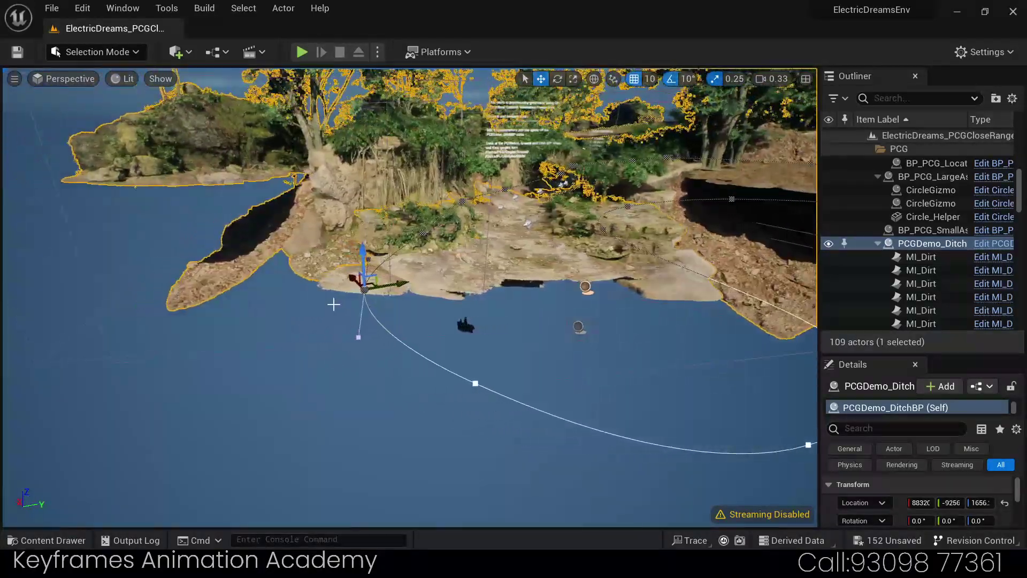
drag(375, 286, 214, 314)
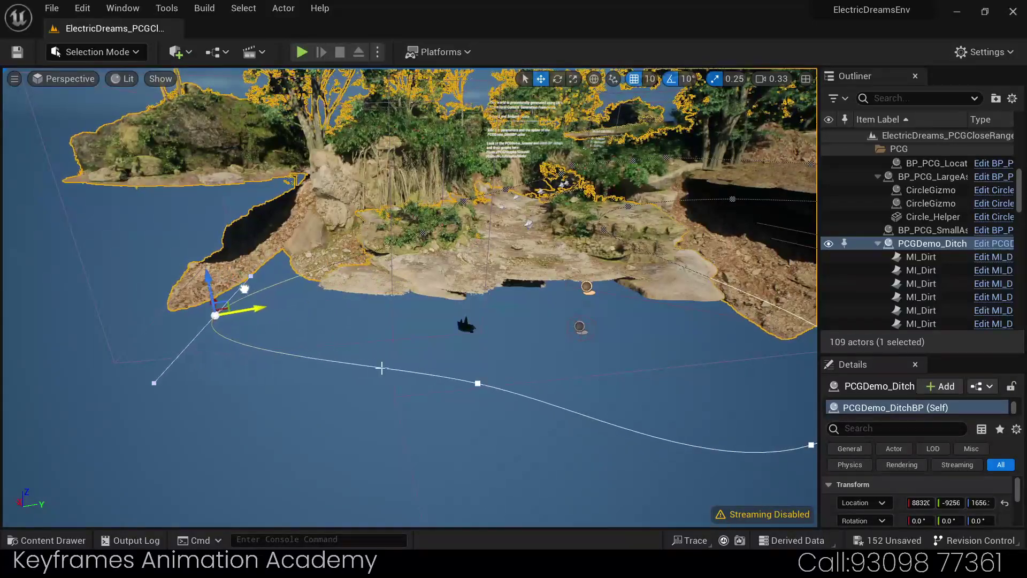
click(476, 384)
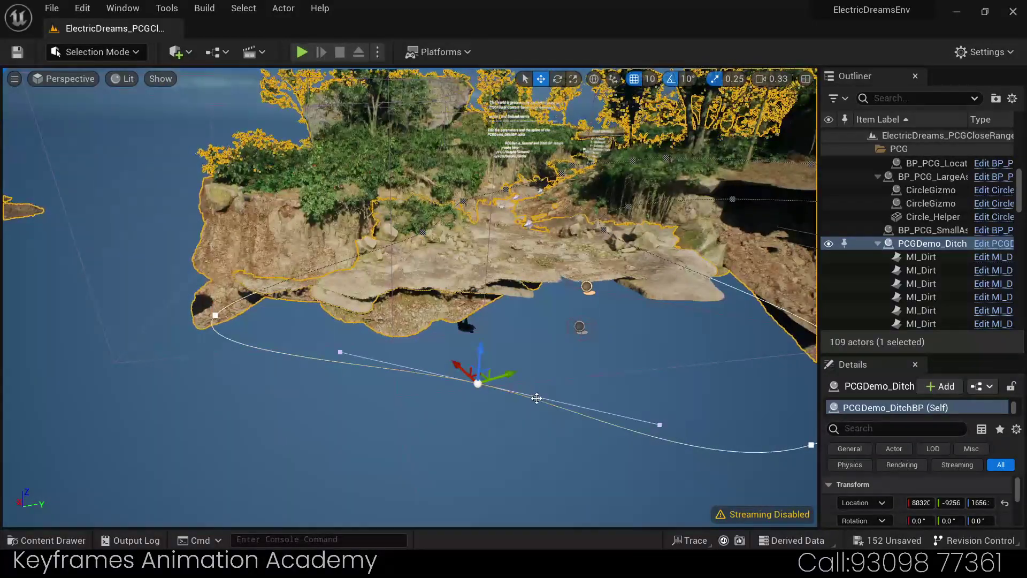
drag(474, 384, 320, 432)
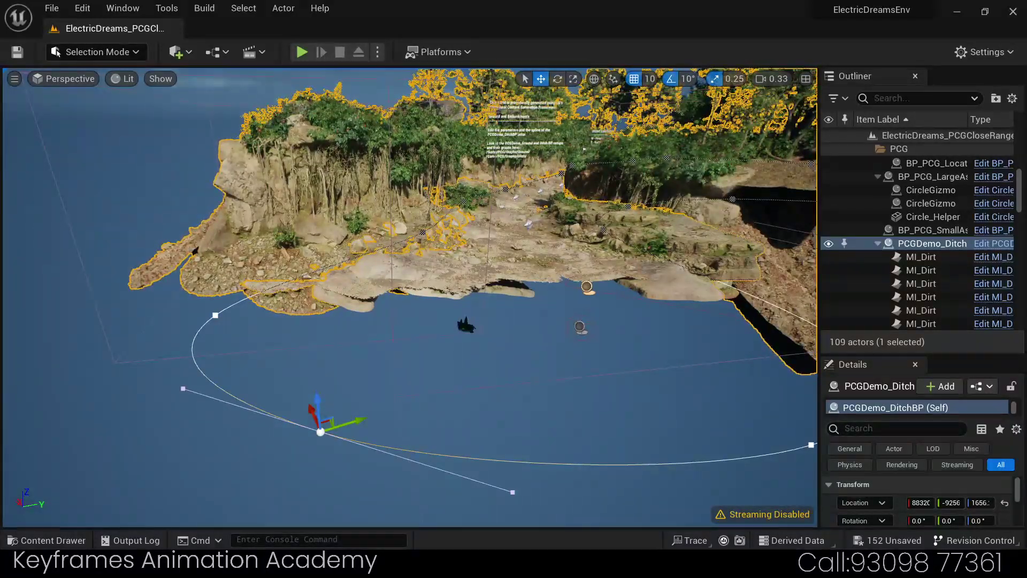
Step: Drag the lower and upper ditch spline points to the right
right_drag(412, 258, 412, 258)
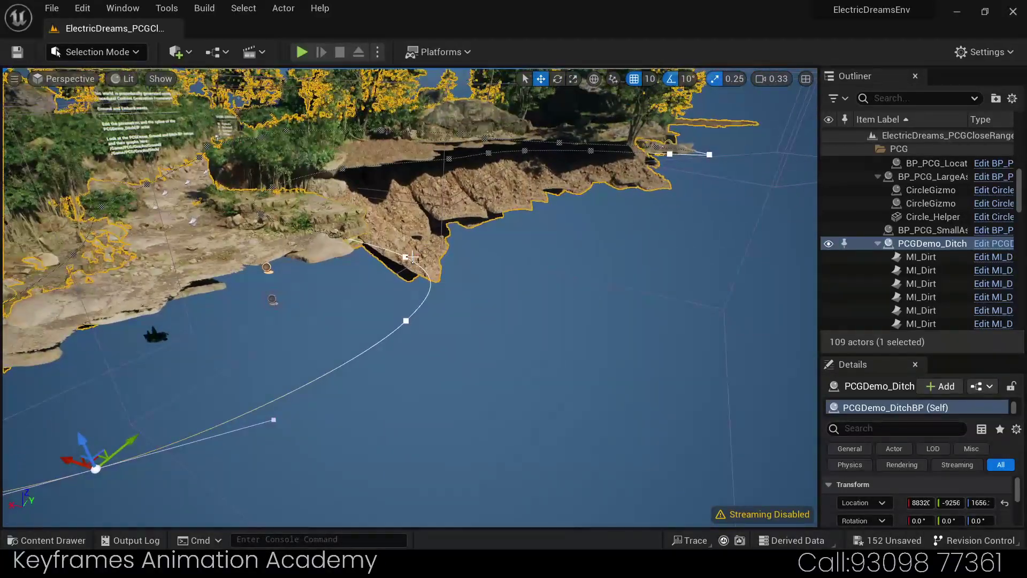
click(406, 257)
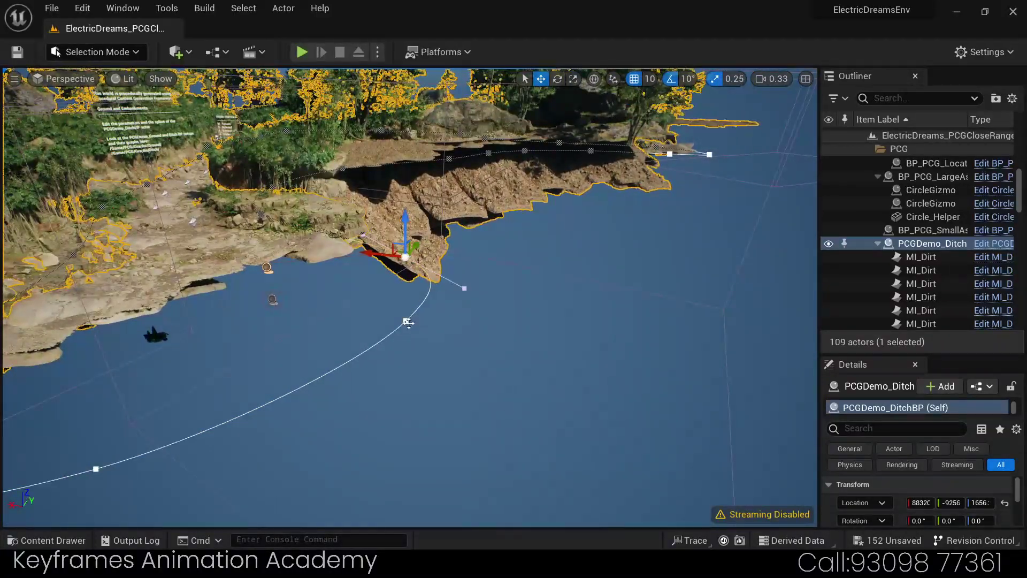
click(406, 321)
drag(404, 324, 512, 368)
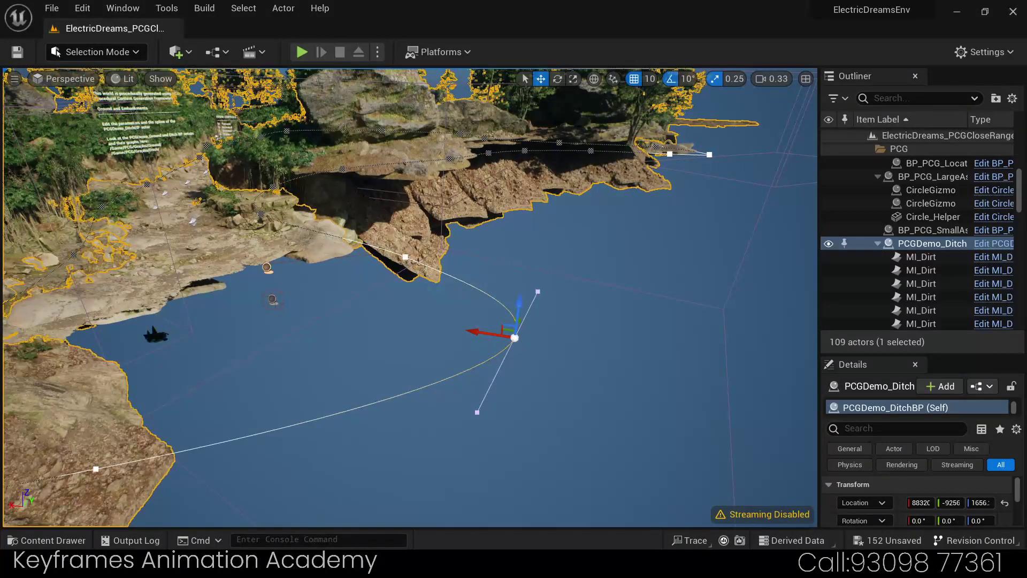
click(405, 257)
drag(369, 252, 467, 280)
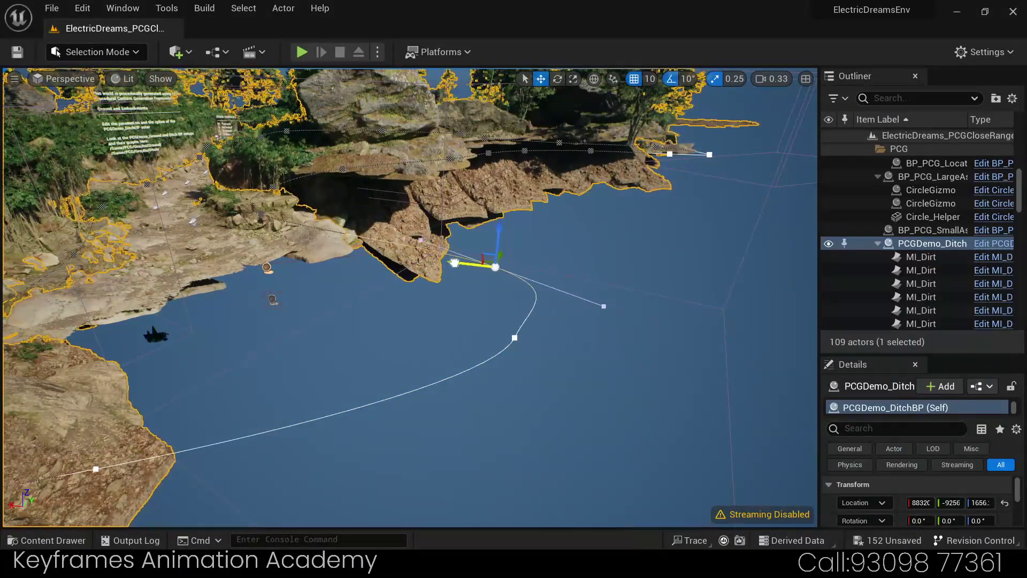
right_drag(467, 279, 467, 280)
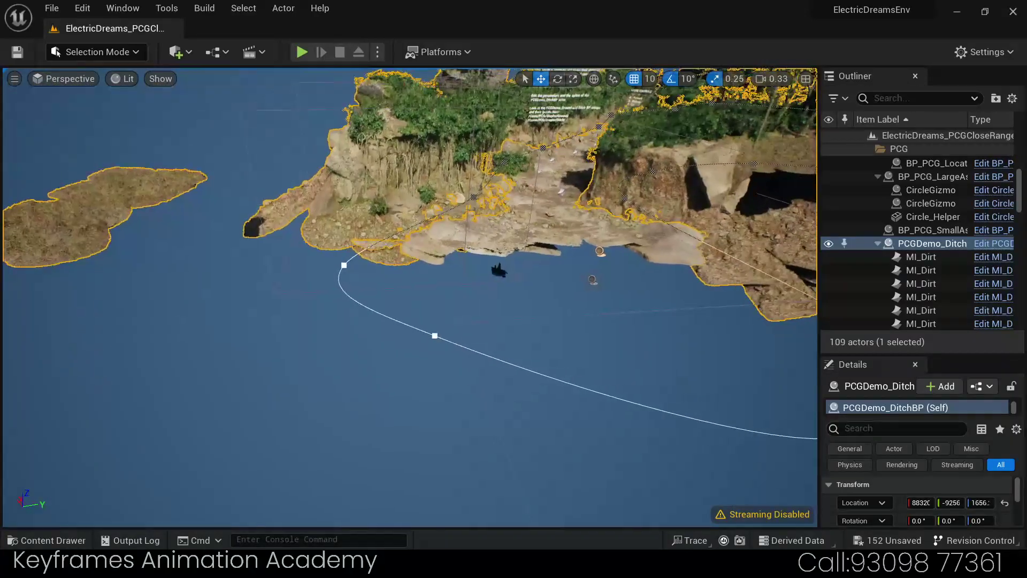
right_drag(481, 332, 481, 331)
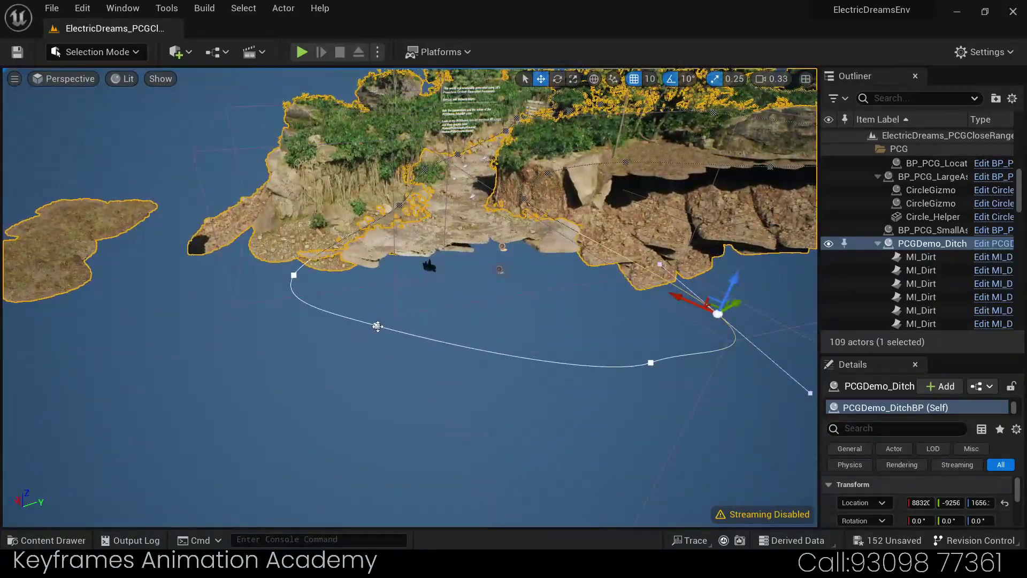
Step: Add a spline point pulled down-left and push the right-hand point further outward
click(378, 326)
drag(377, 326, 305, 367)
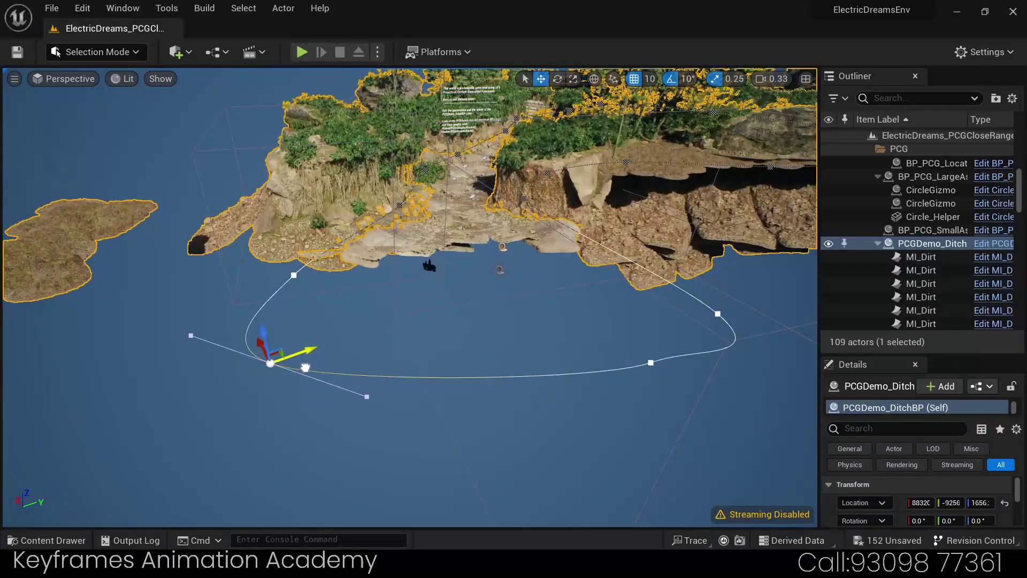
click(651, 363)
drag(629, 347, 654, 406)
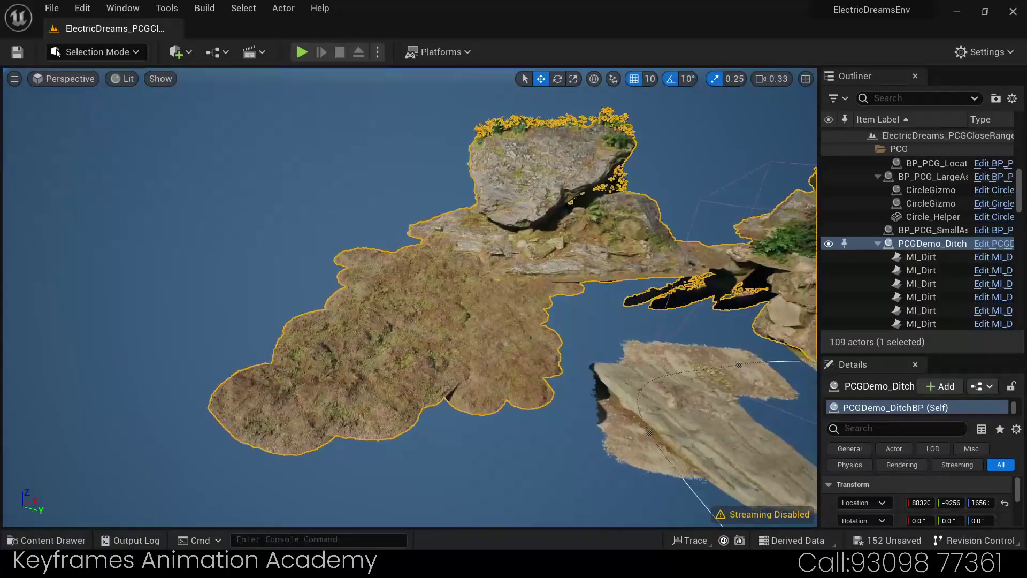
right_drag(540, 343, 540, 344)
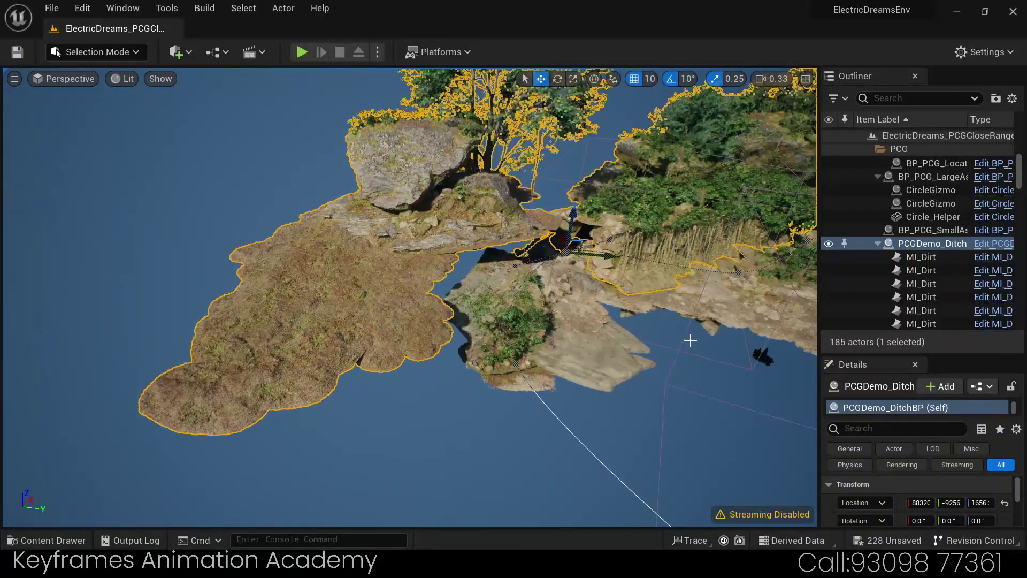
Step: Fly from the vine cliff into the rocky ditch and along its foliage-lined path, turning across it
right_drag(654, 331, 606, 312)
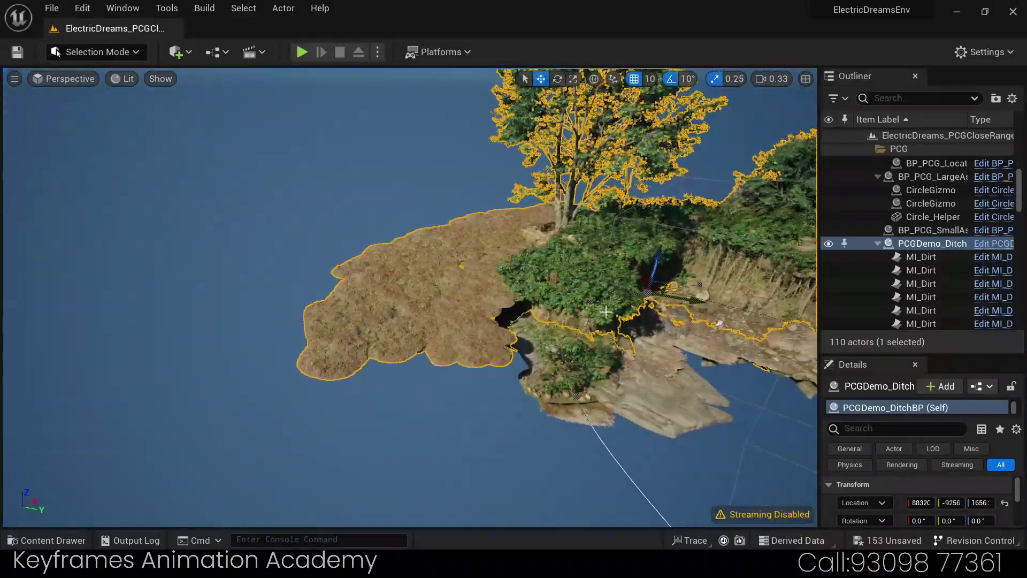
right_drag(515, 287, 516, 287)
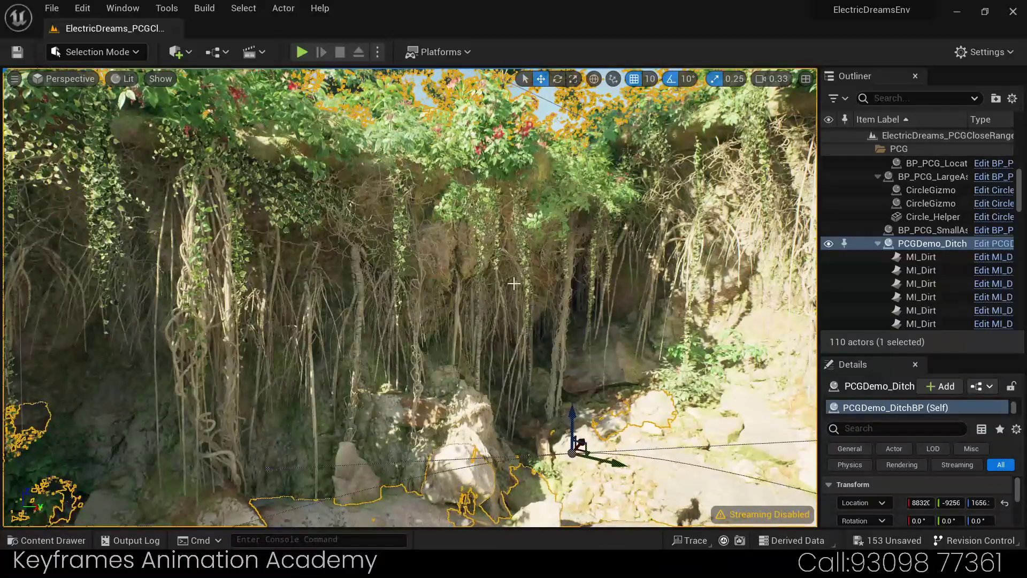
right_drag(513, 284, 513, 284)
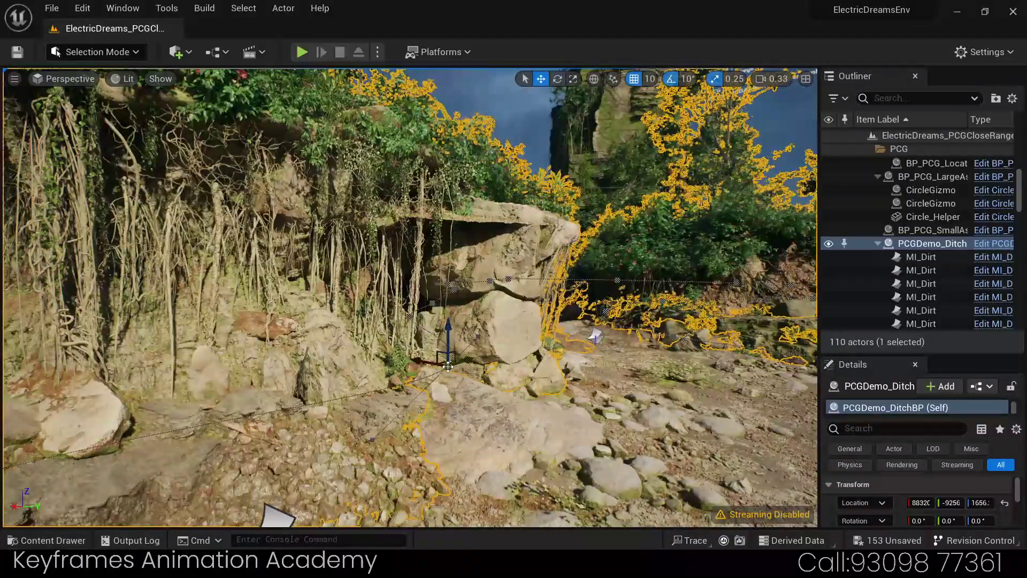
right_drag(602, 405, 603, 405)
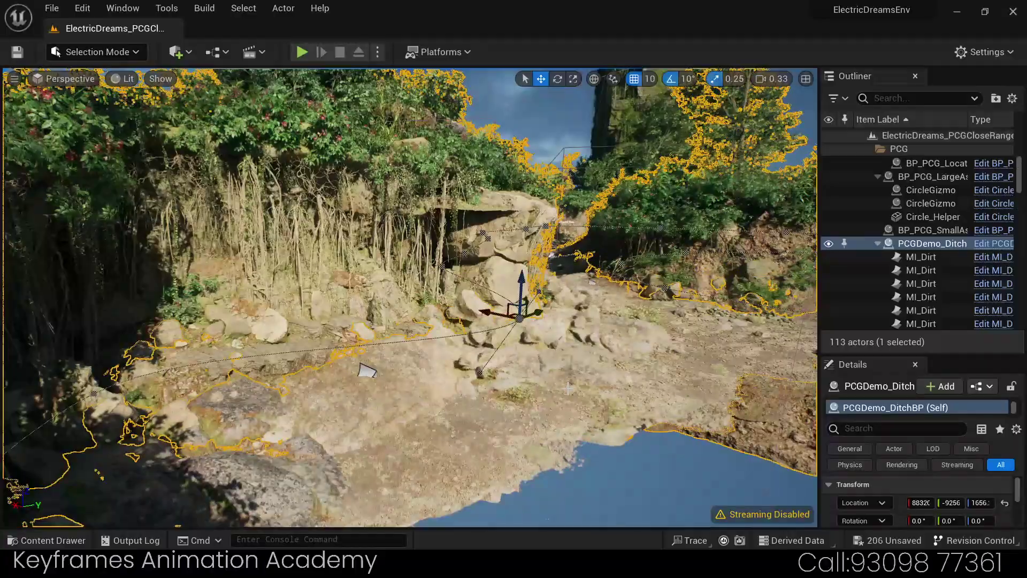
right_drag(553, 345, 554, 345)
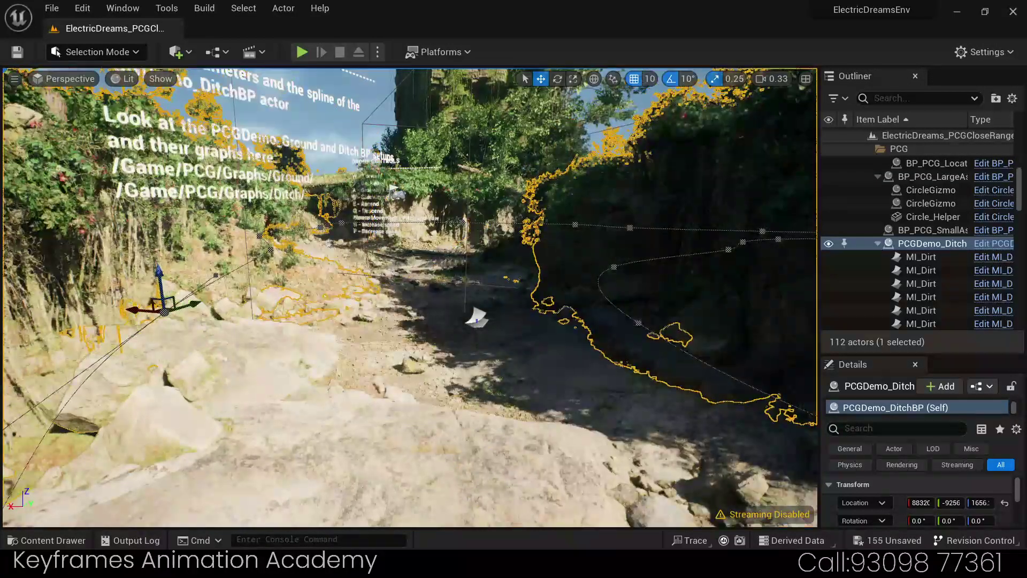
right_drag(410, 297, 410, 297)
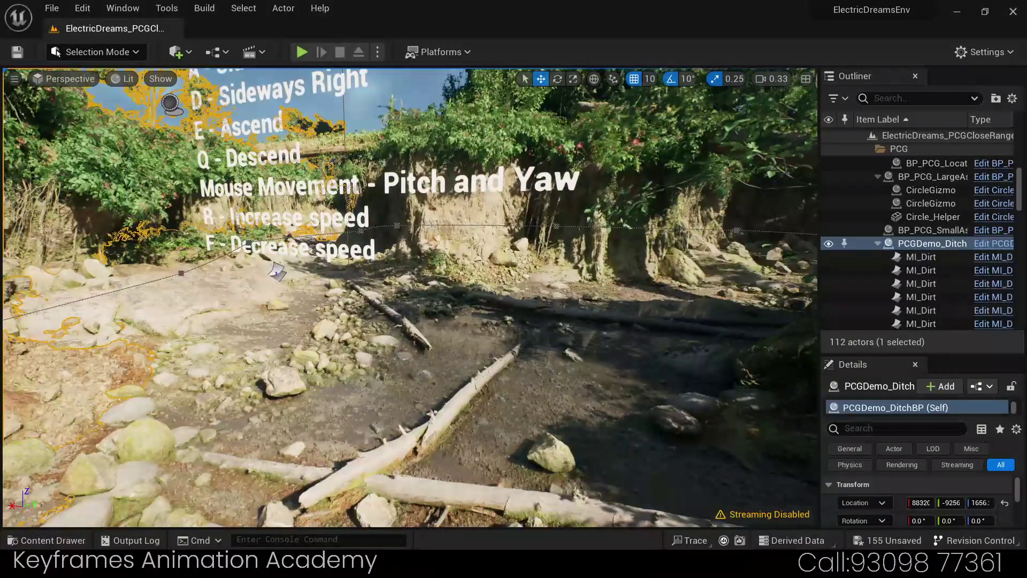
right_drag(410, 297, 409, 297)
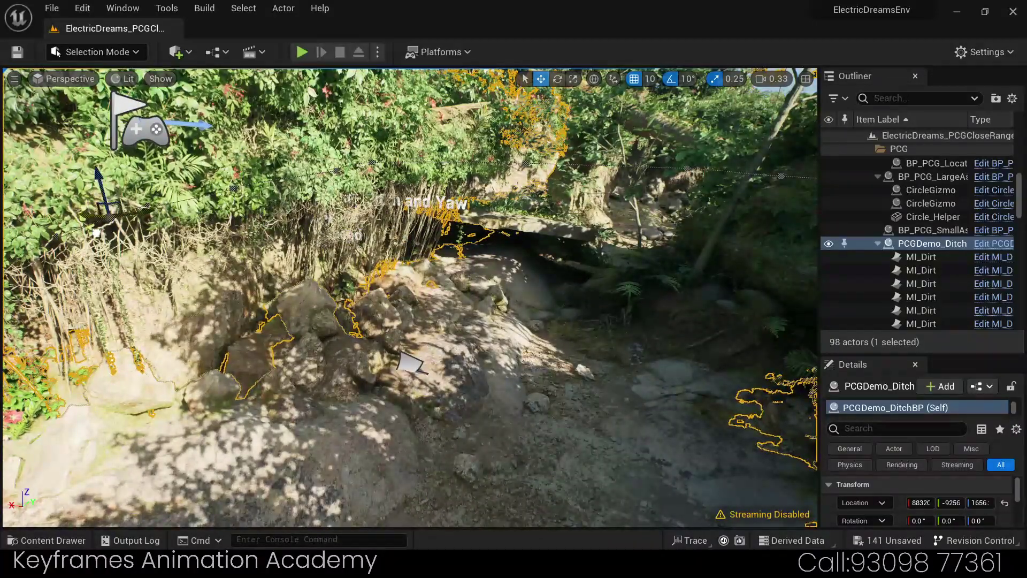
right_drag(564, 305, 583, 304)
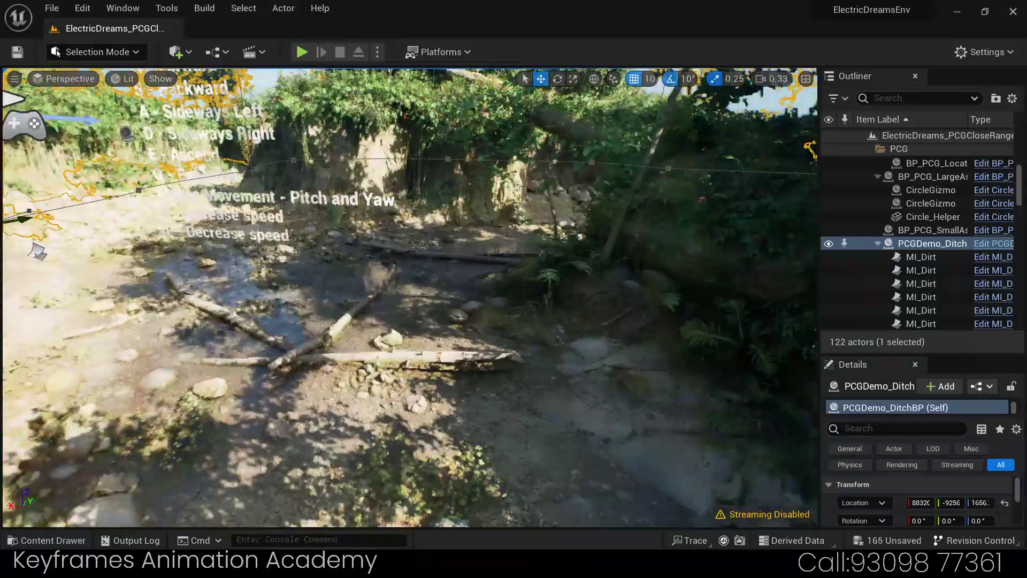
right_drag(500, 286, 588, 286)
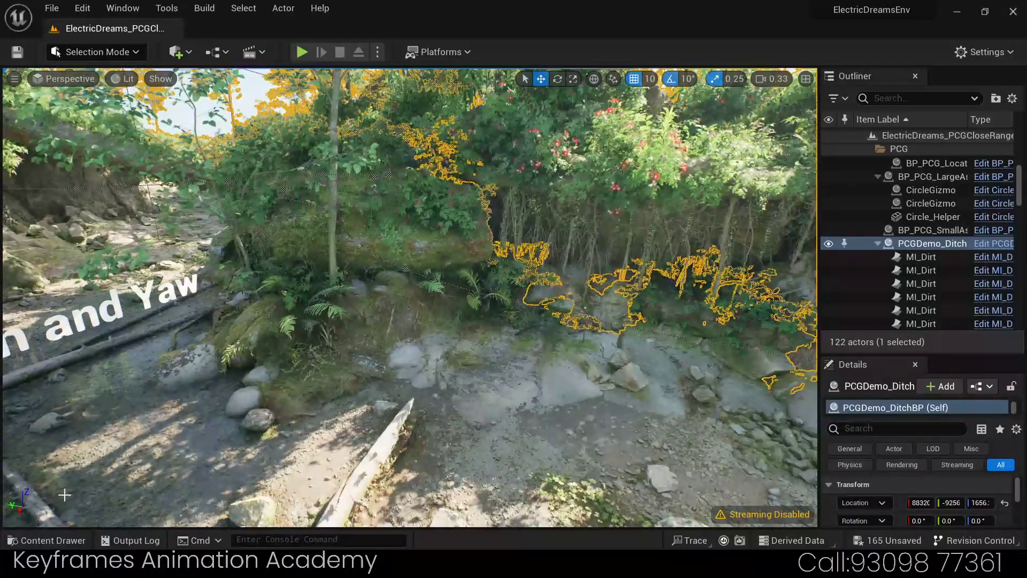
Step: Show an enlarged content browser on Content > Levels > PCG, bringing it back with Ctrl+Space
click(57, 542)
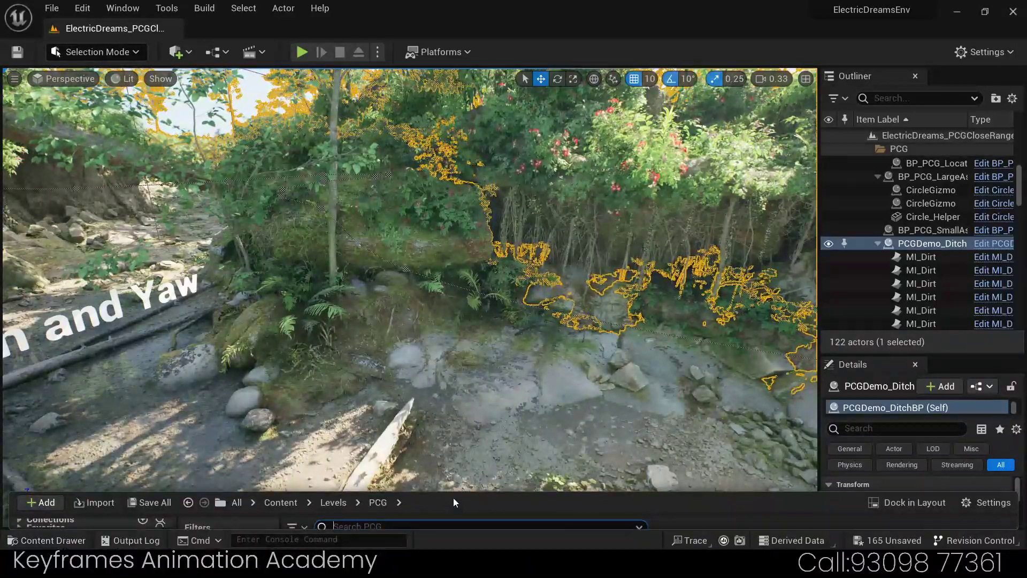
drag(456, 491, 476, 281)
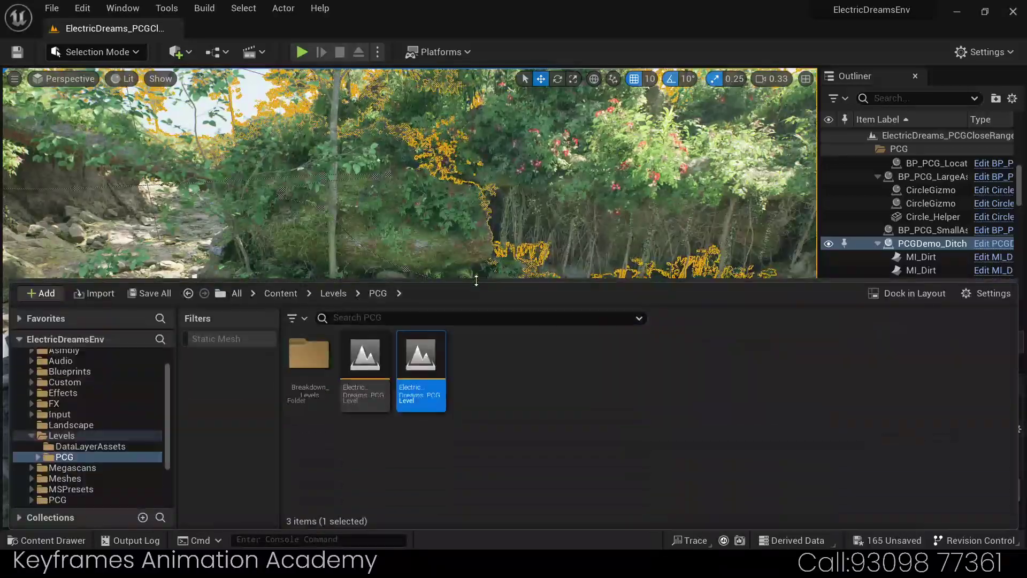
click(87, 53)
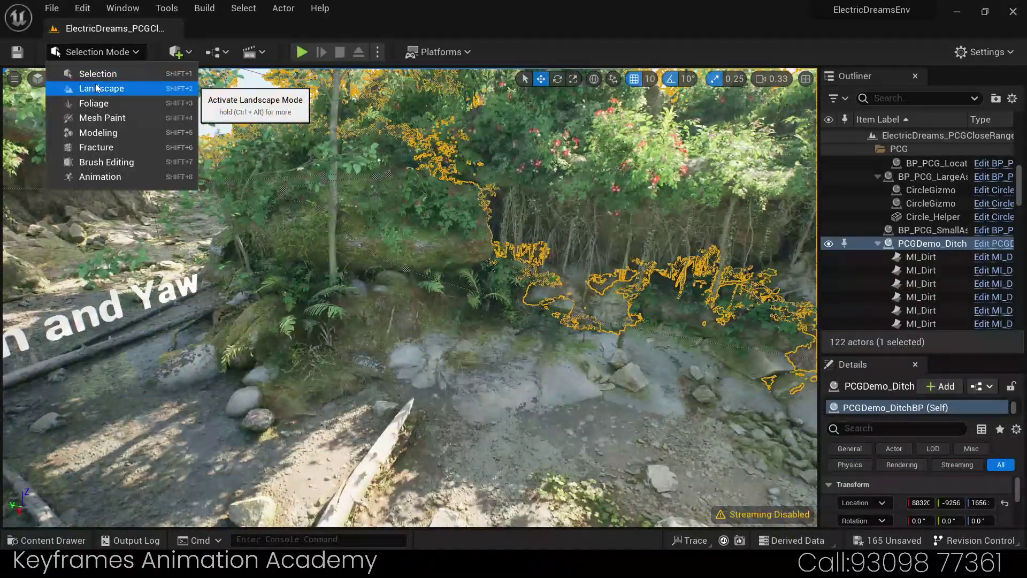
click(111, 54)
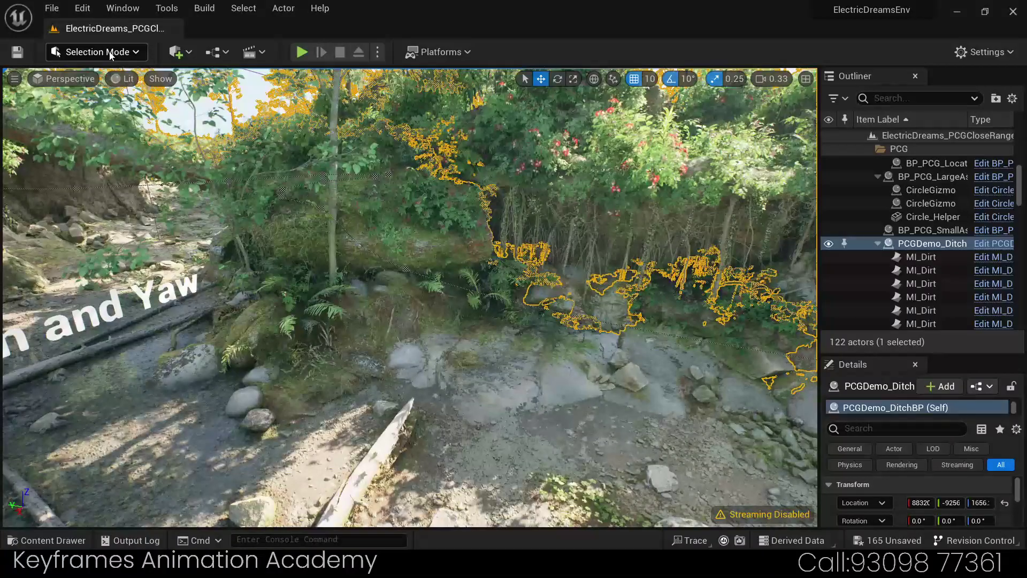
key(ctrl+space)
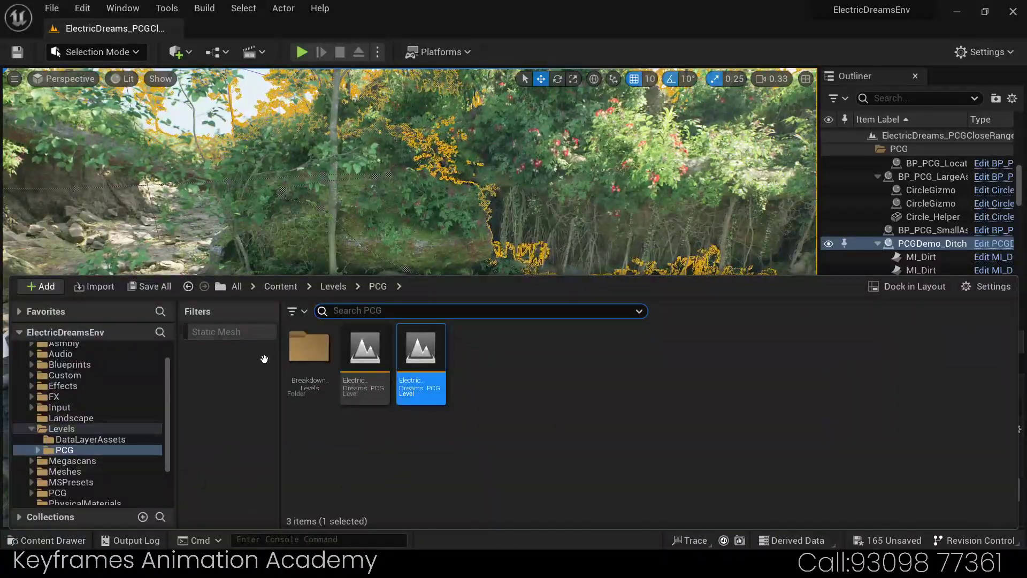
Step: In Breakdown_Levels, inspect the PCGSplineExample and PCGDitchAssembly levels, then open ElectricDreams_PCGDitchAssembly
double_click(308, 348)
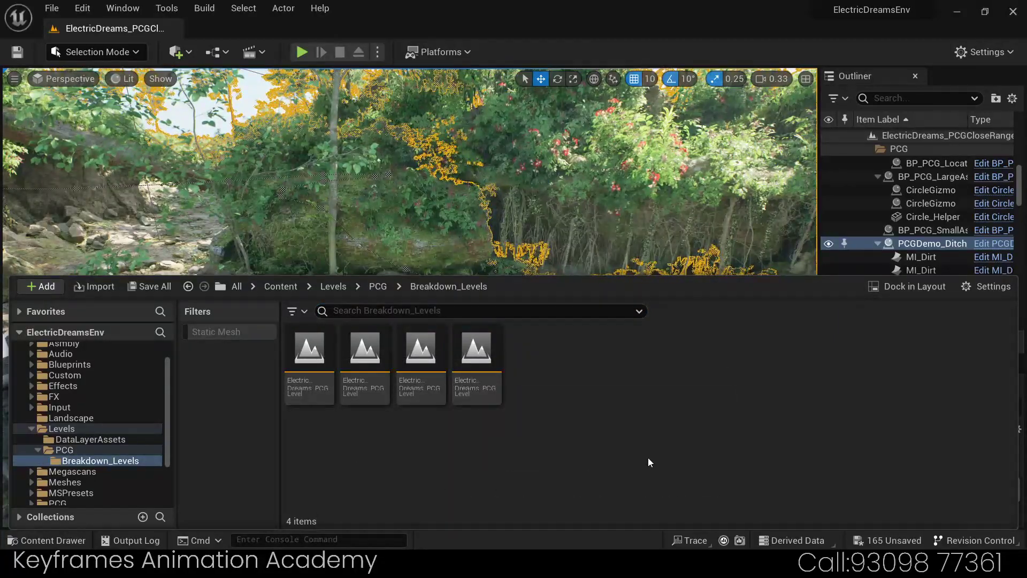
click(365, 350)
click(484, 348)
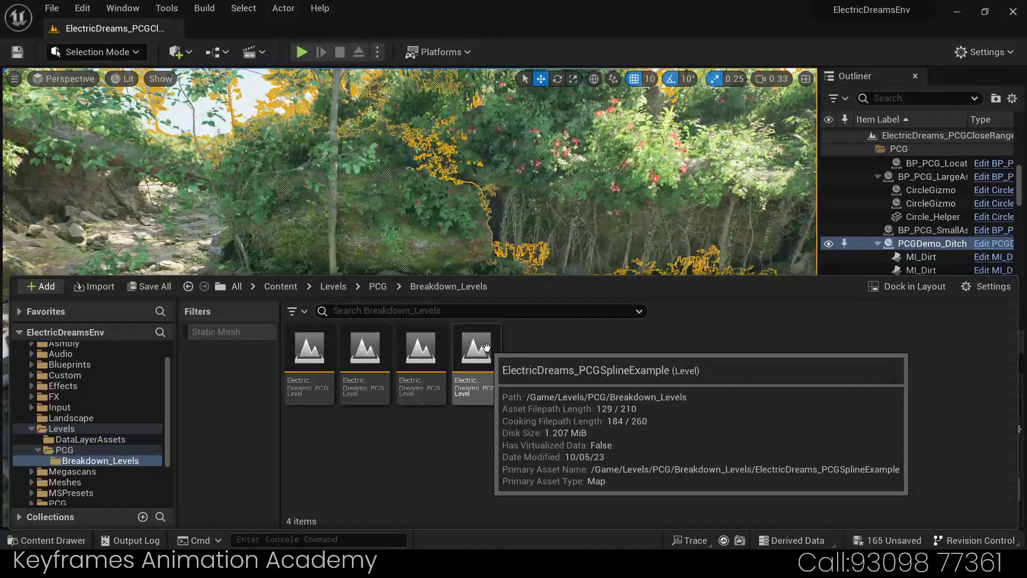
click(321, 359)
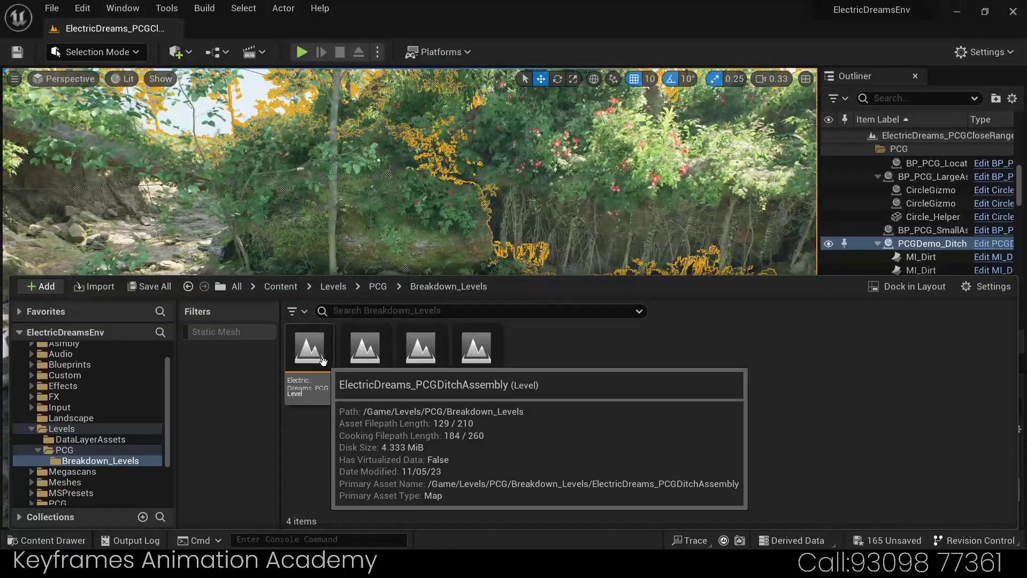
double_click(298, 362)
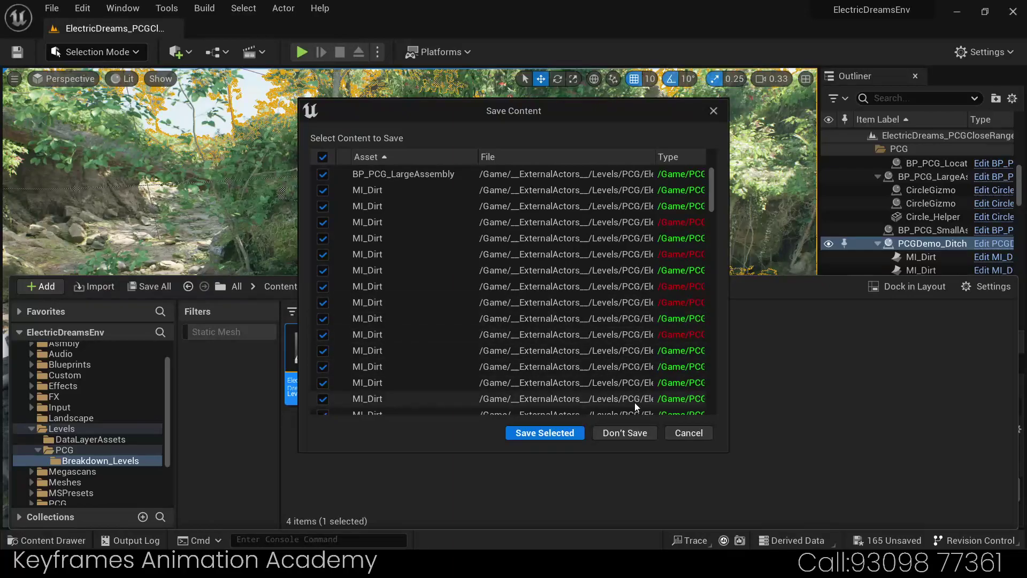
Step: Discard unsaved changes to load the ditch assembly level and clear the asset browser away
click(639, 430)
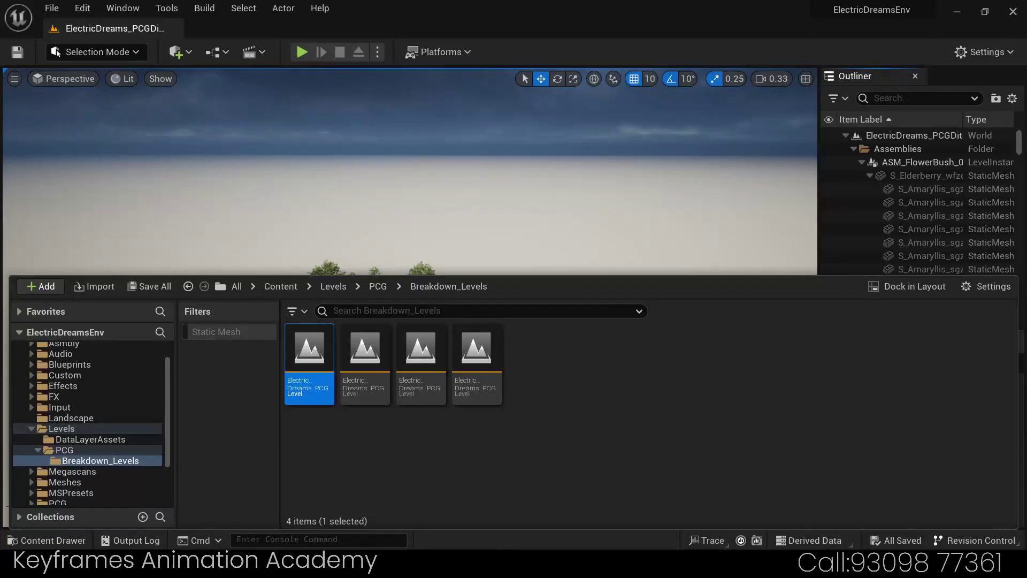
click(622, 275)
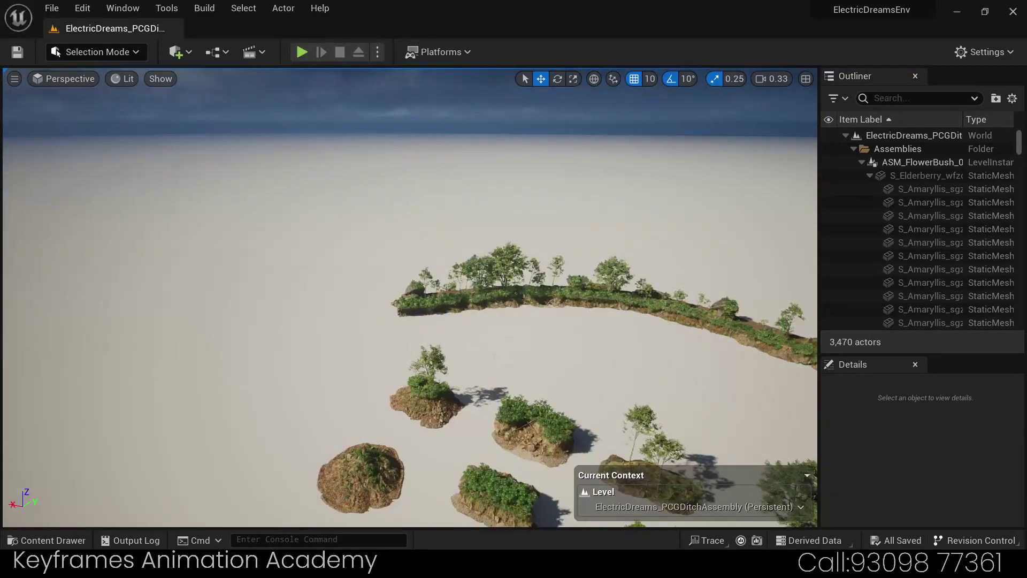
right_drag(407, 289, 407, 289)
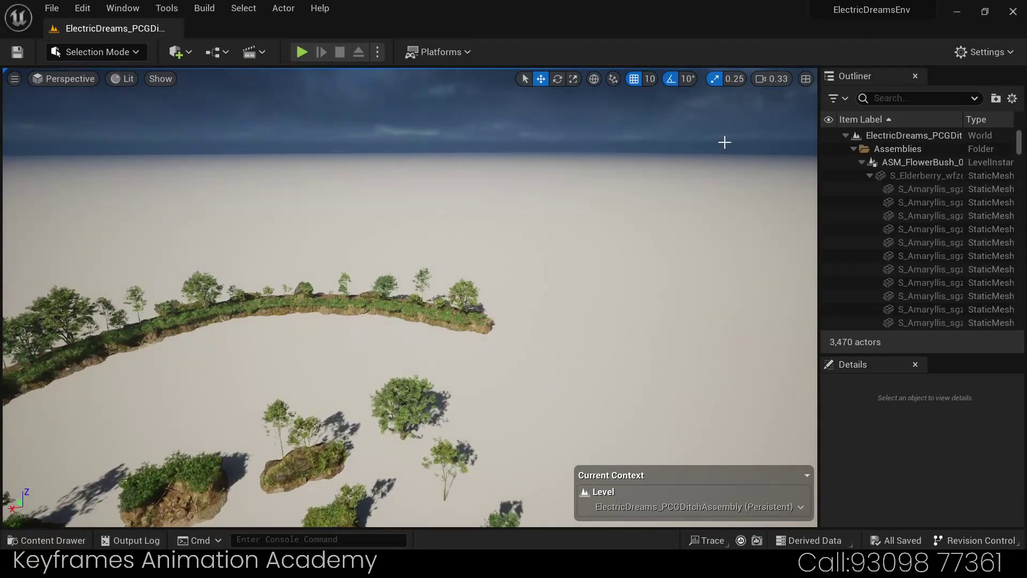
Step: Raise the camera speed to 3 and fly along the foliage ridge to see the whole island
click(760, 79)
drag(791, 107, 796, 108)
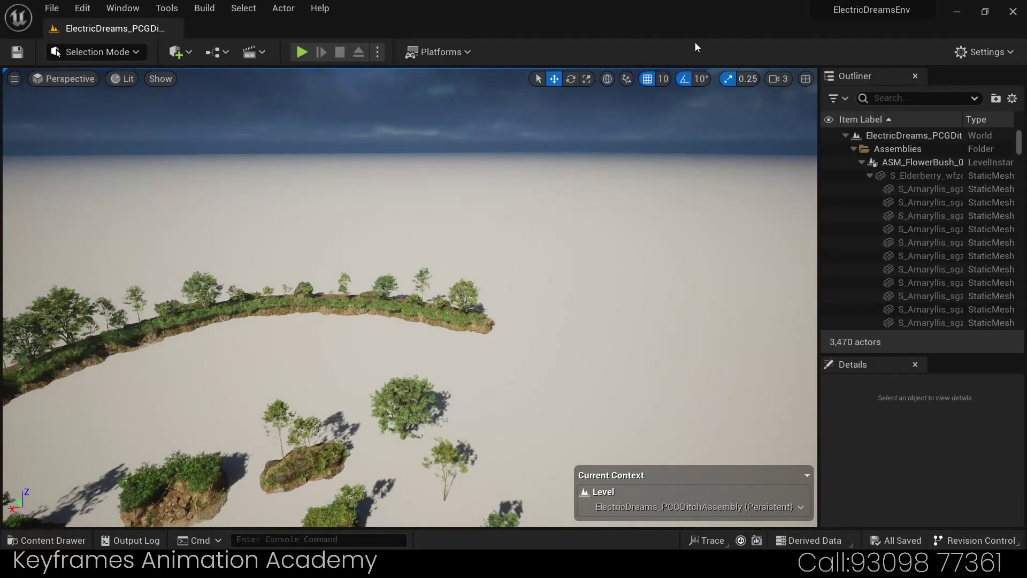
right_drag(406, 289, 406, 289)
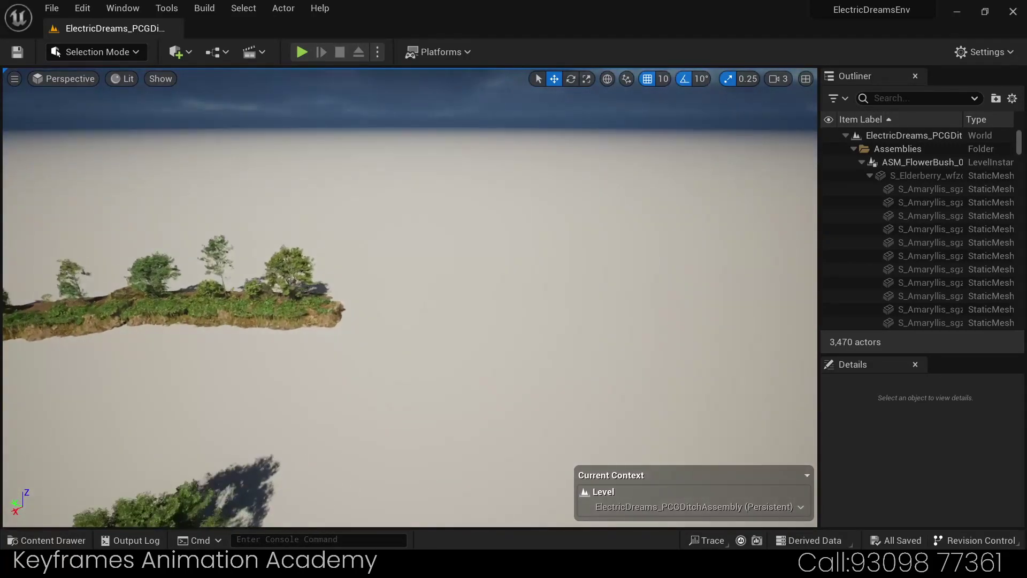
right_drag(577, 409, 578, 409)
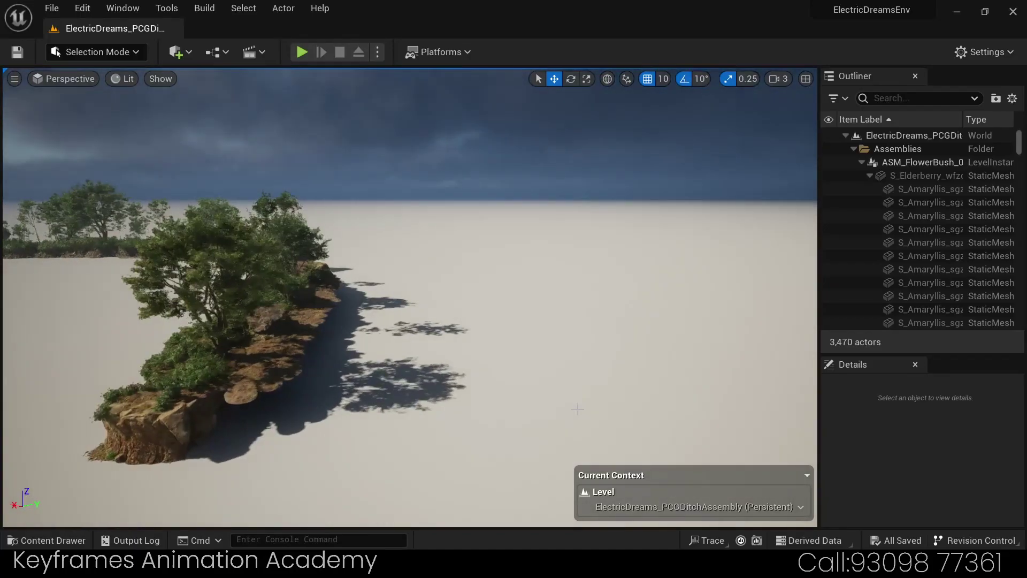
right_drag(454, 399, 454, 399)
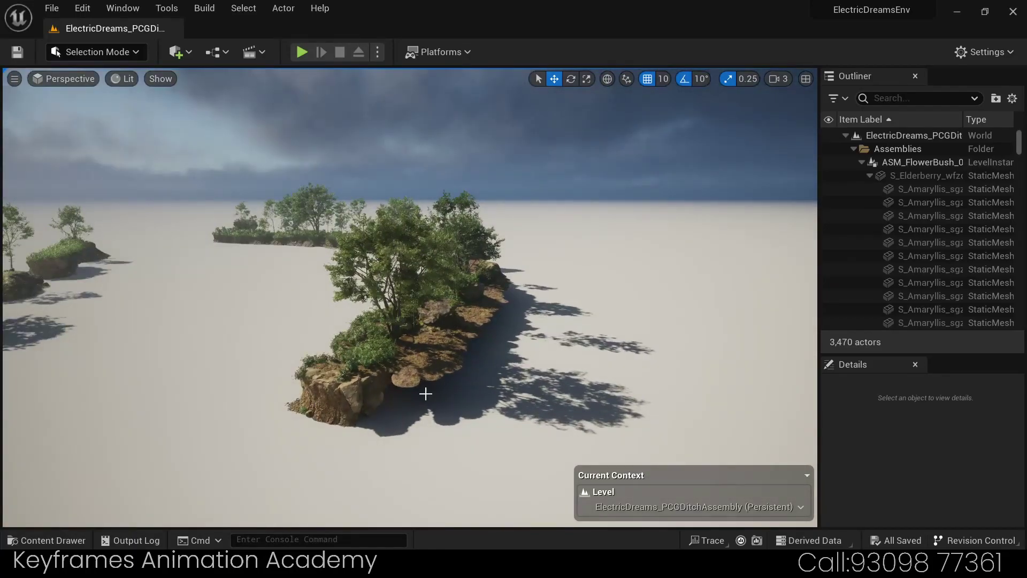
Step: Select the PCG ditch island and frame its ridge in a straight-down overhead view
click(488, 372)
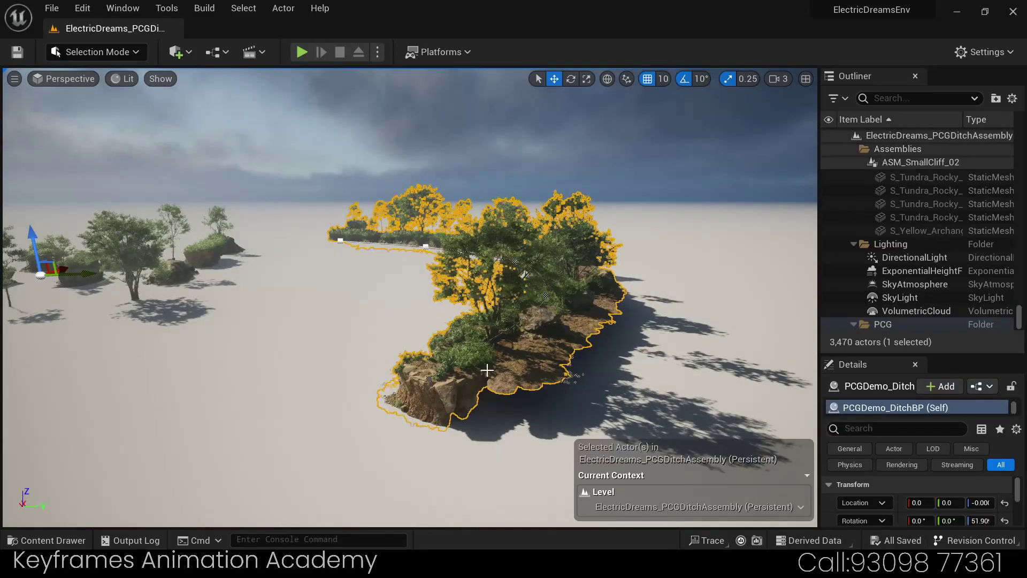
right_drag(488, 372, 500, 378)
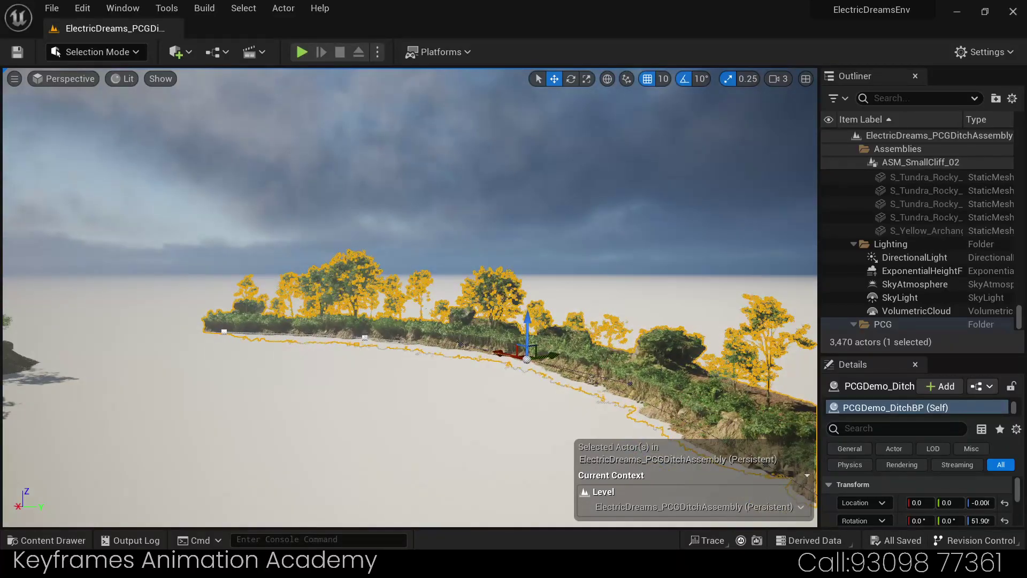
right_drag(533, 393, 534, 392)
right_drag(401, 336, 400, 336)
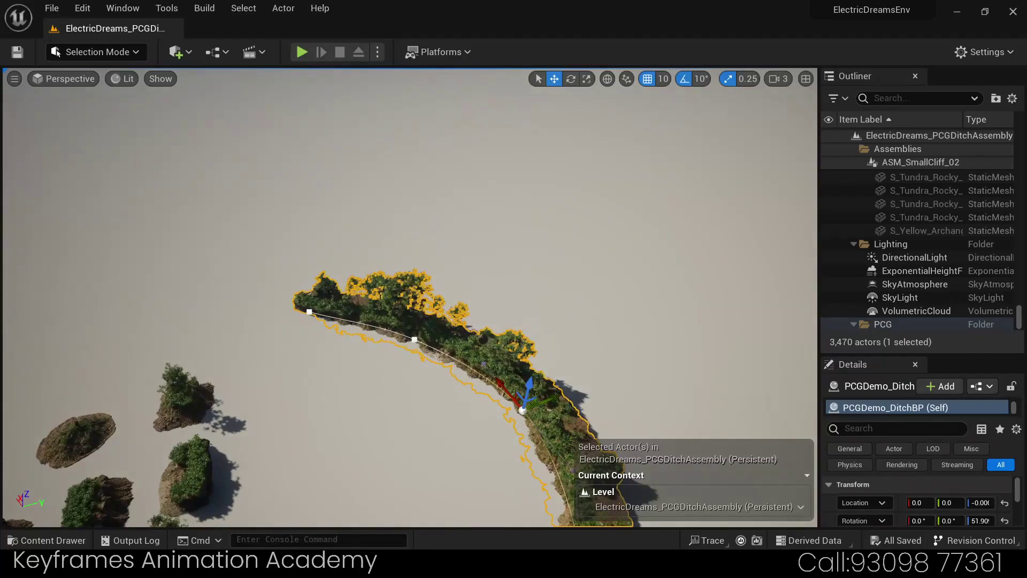
right_drag(572, 349, 573, 350)
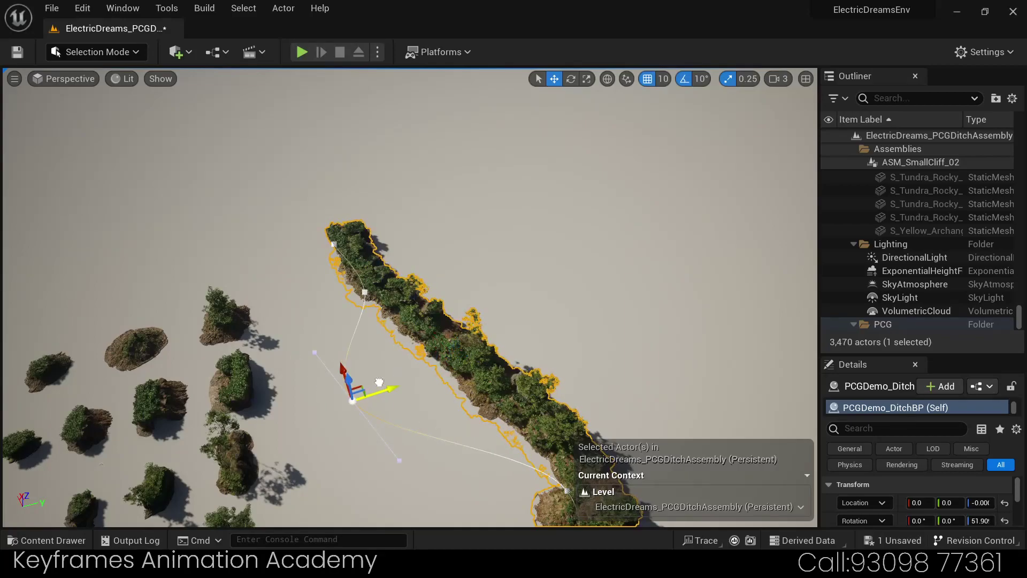
Step: Zoom in at a low oblique angle on the regenerated ditch, viewing it from the water side and overhead
scroll(374, 302, up, 5)
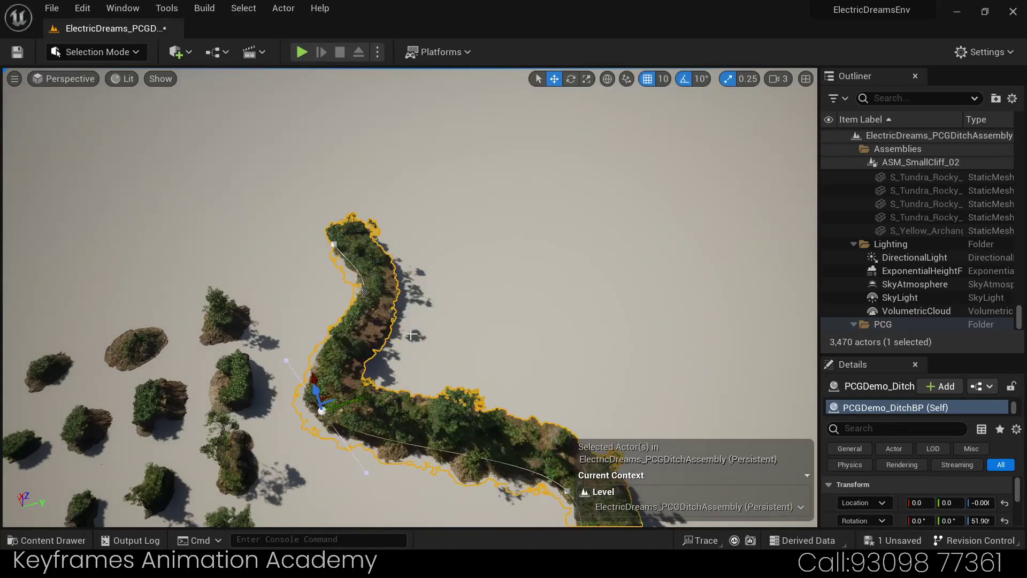
right_drag(374, 301, 385, 177)
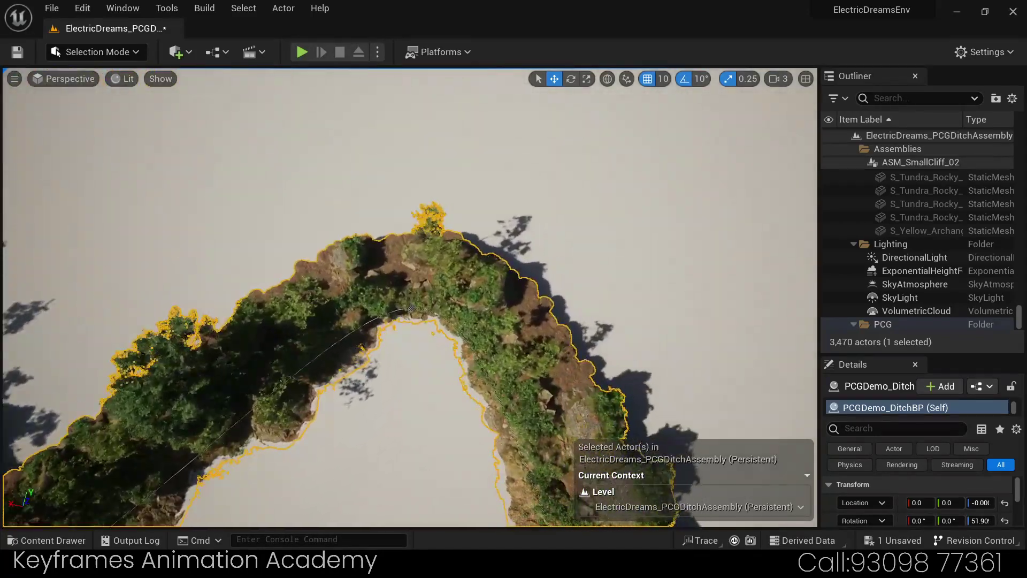
scroll(410, 297, up, 10)
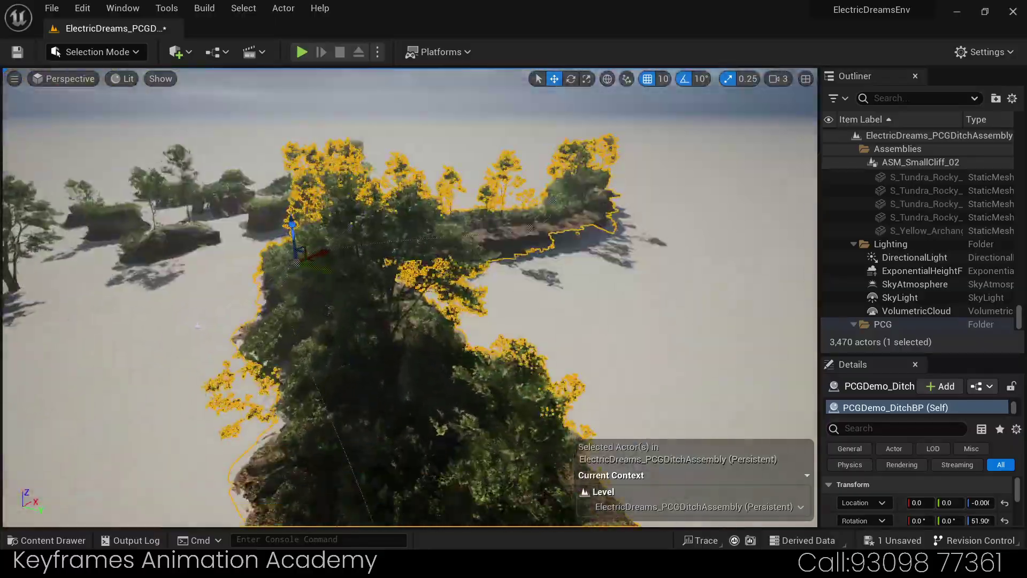
scroll(410, 296, up, 3)
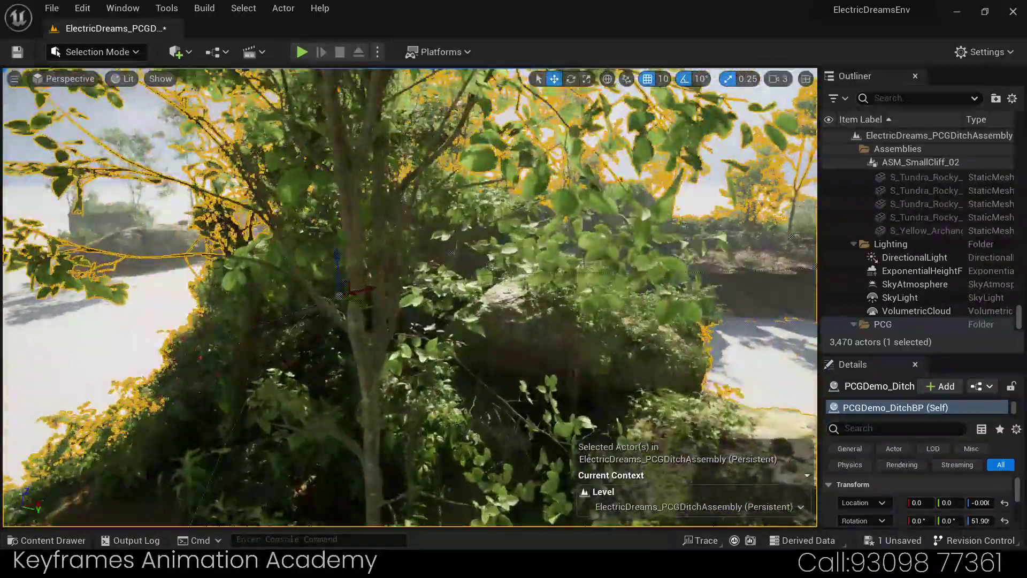
scroll(410, 297, up, 3)
scroll(410, 297, up, 3)
scroll(410, 297, up, 3)
scroll(409, 297, up, 3)
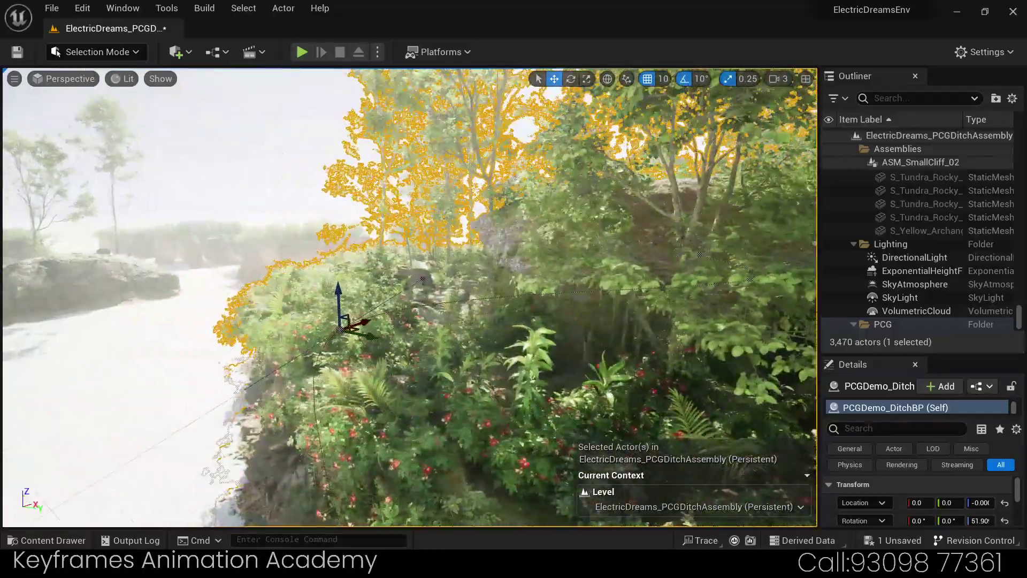
scroll(409, 297, up, 2)
scroll(410, 297, up, 3)
scroll(410, 297, up, 3)
scroll(410, 297, up, 3)
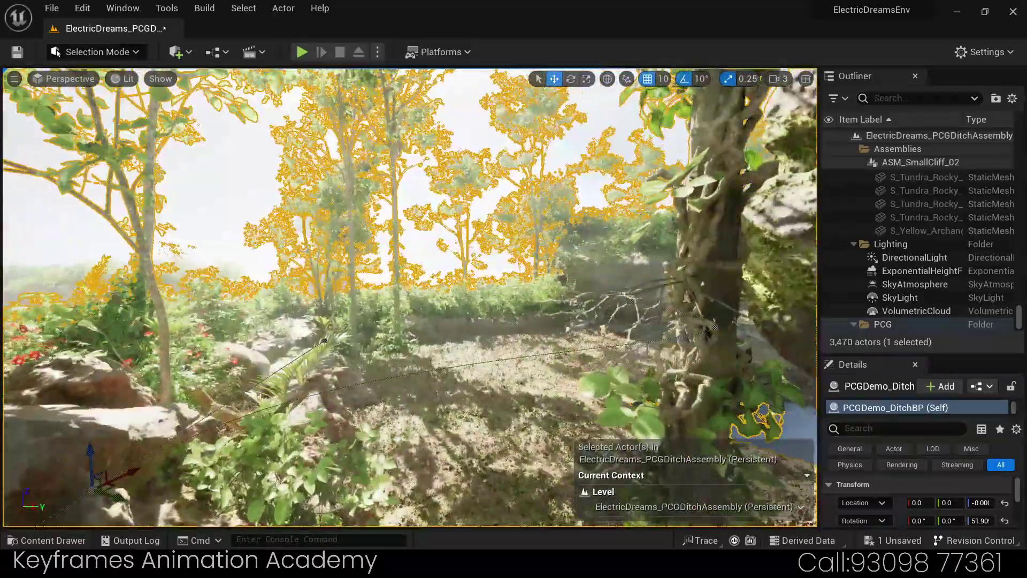
scroll(410, 297, up, 3)
scroll(410, 297, up, 2)
scroll(410, 297, up, 2)
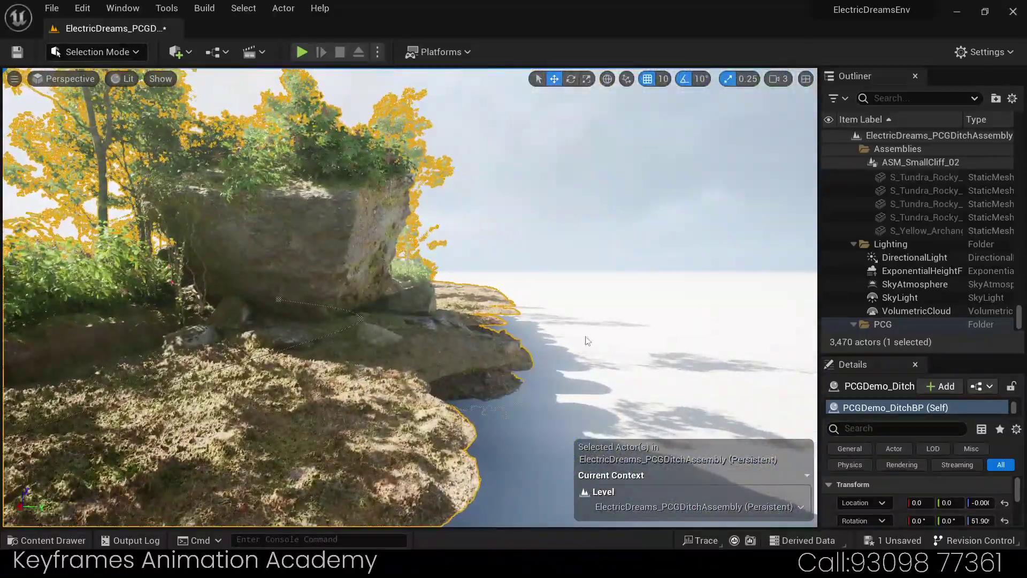
right_drag(410, 297, 410, 297)
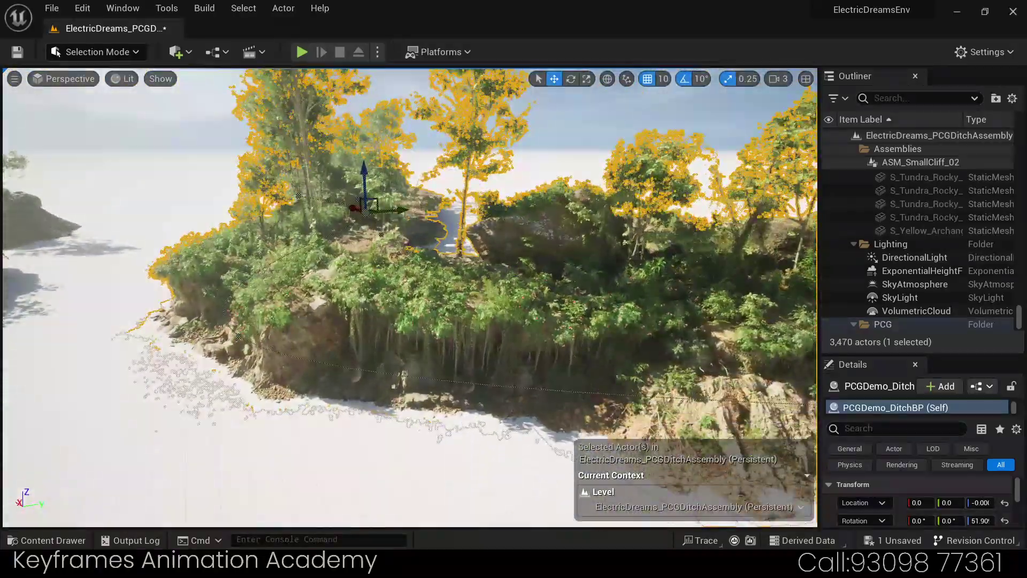
right_drag(410, 366, 409, 366)
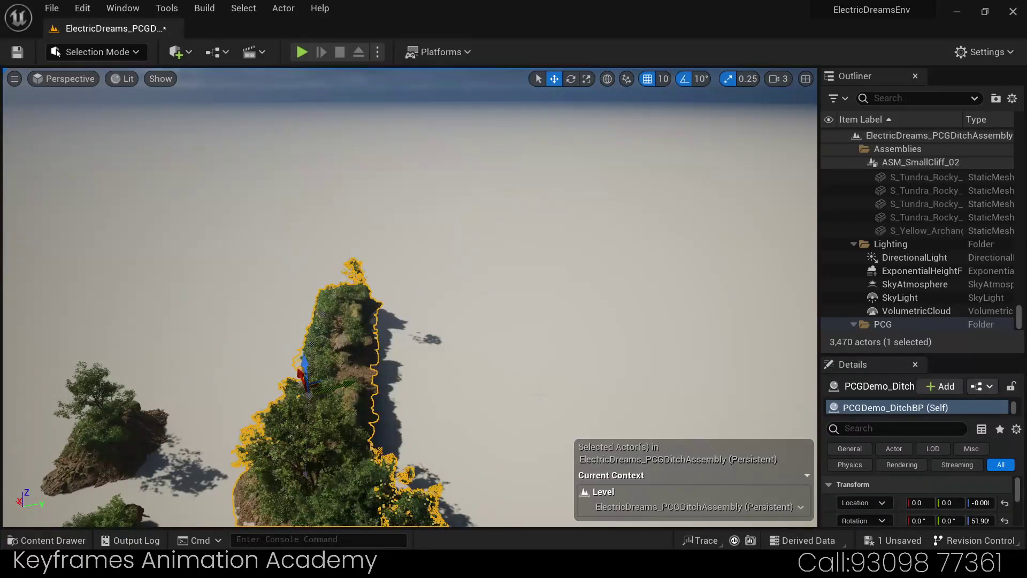
Step: Survey the diagonal ditch island at tree level and close in on one rocky section
right_drag(410, 366, 409, 366)
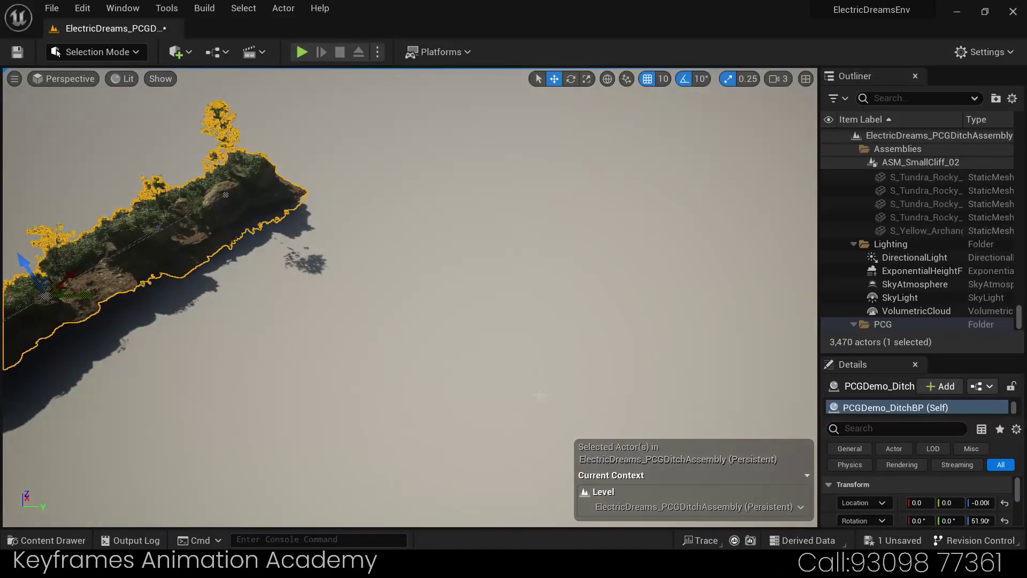
right_drag(284, 336, 284, 335)
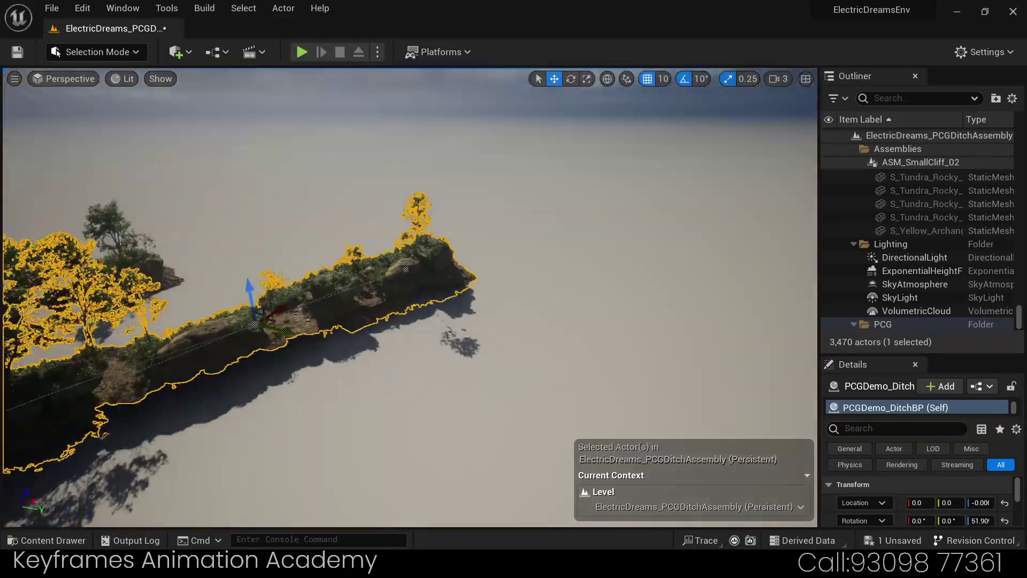
right_drag(677, 280, 677, 280)
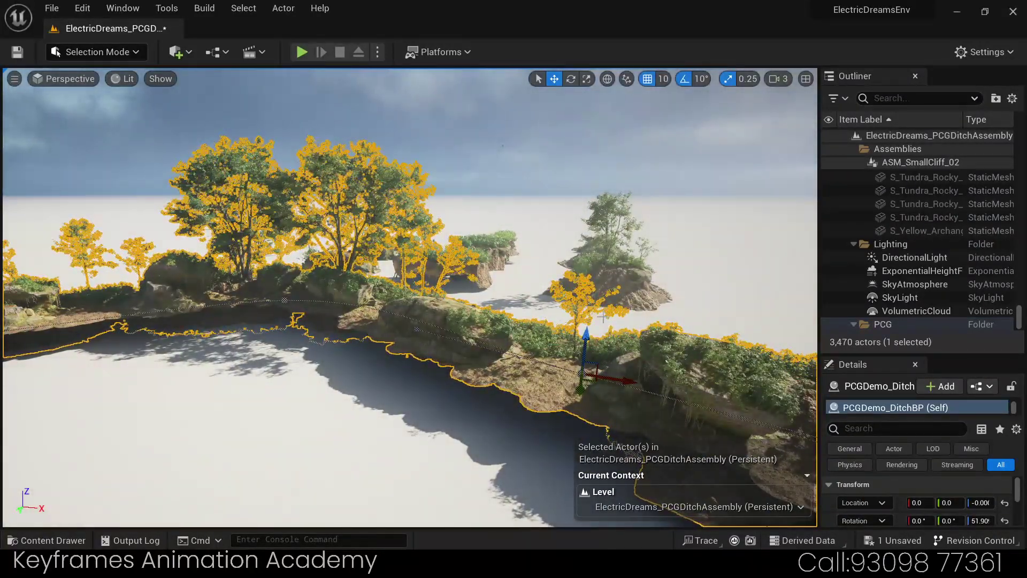
right_drag(341, 316, 341, 316)
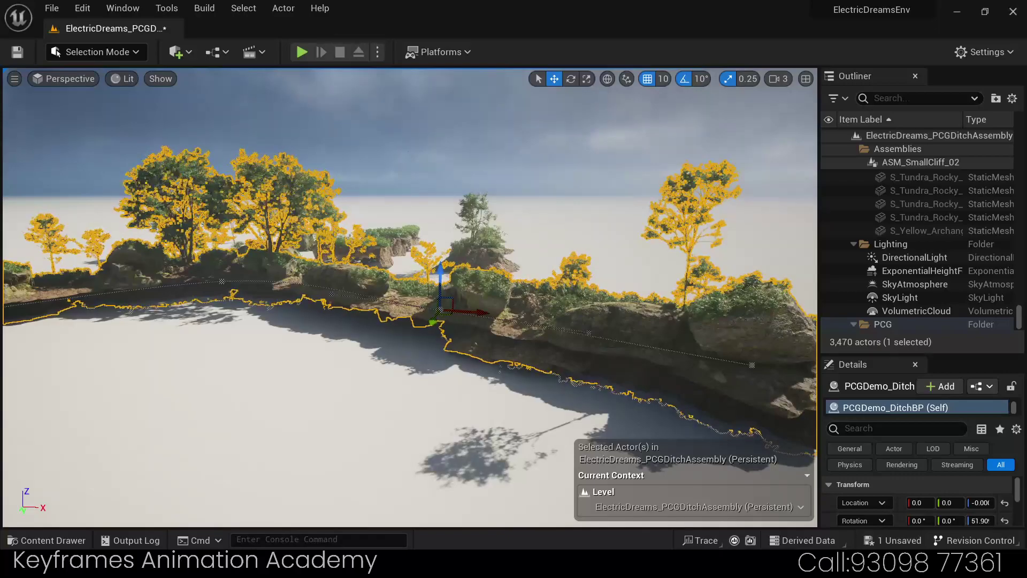
right_drag(341, 315, 341, 315)
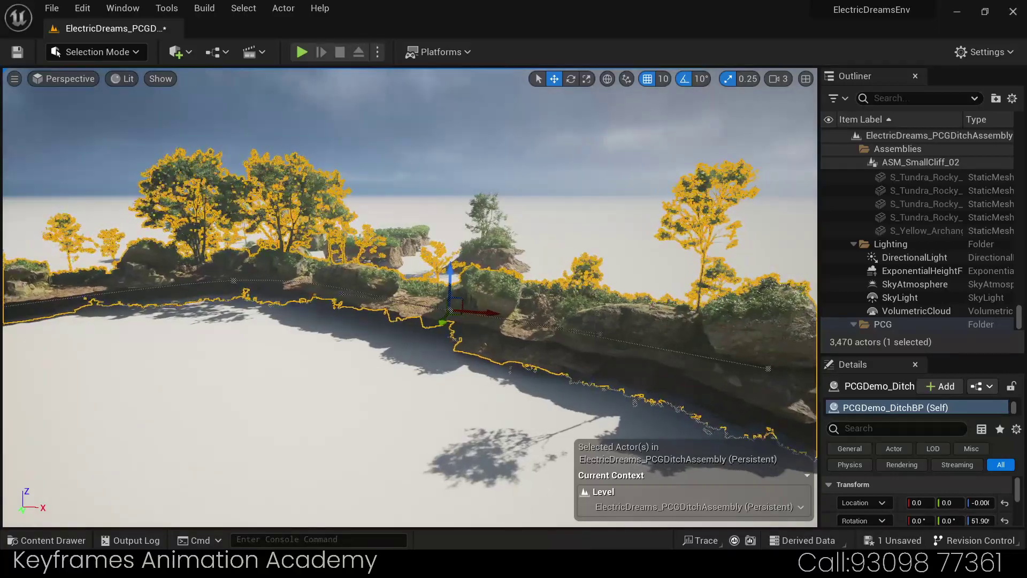
right_drag(417, 336, 417, 336)
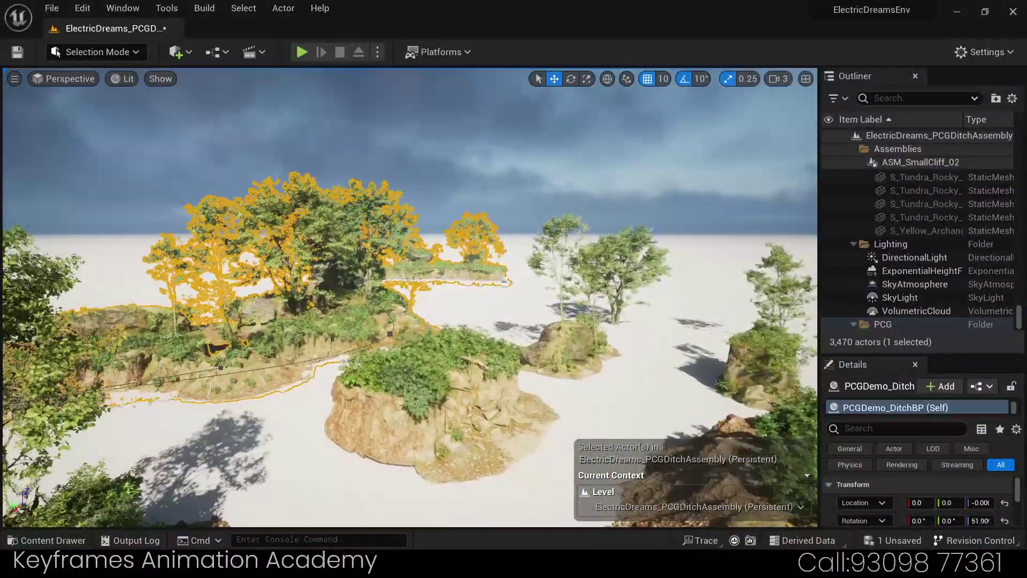
Step: Move the central rocky island toward the lower left and turn to see more islands
click(501, 385)
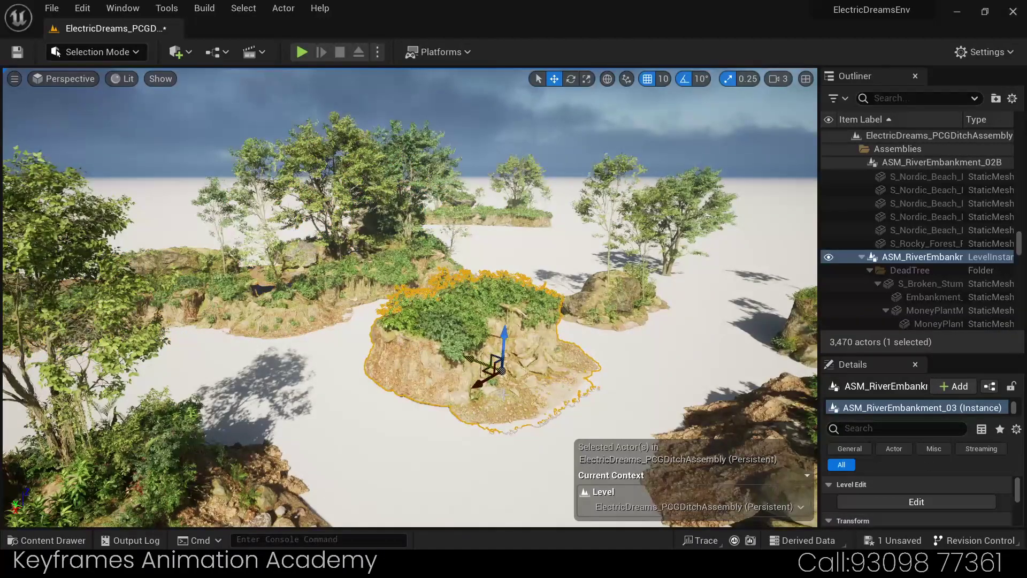
drag(502, 386, 455, 410)
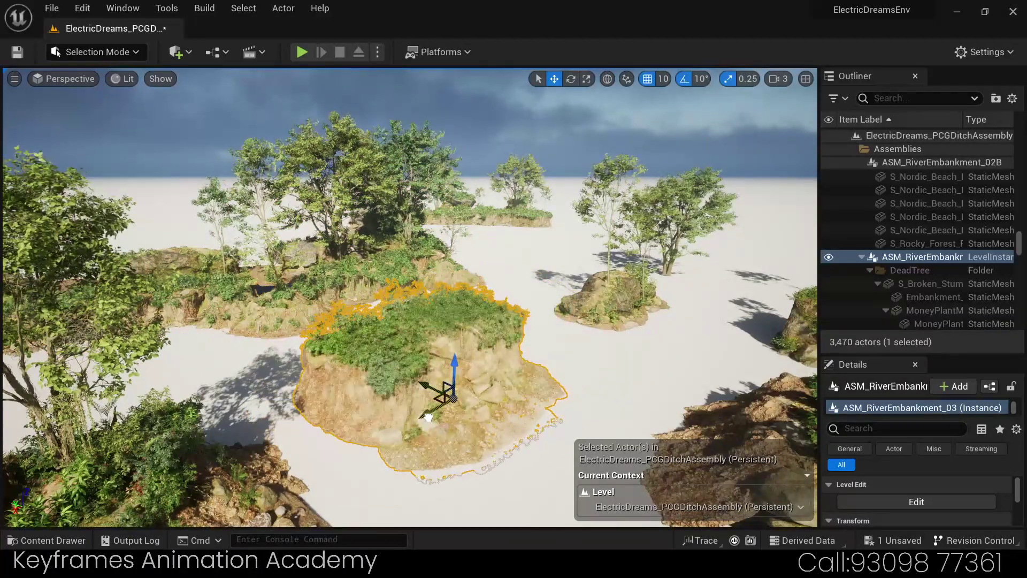
click(593, 314)
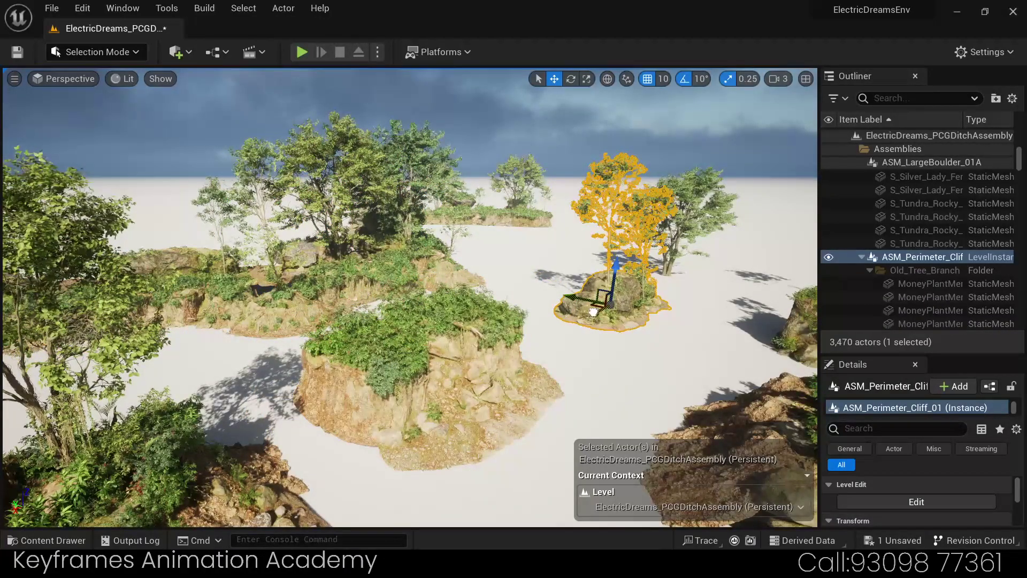
right_drag(593, 313, 565, 300)
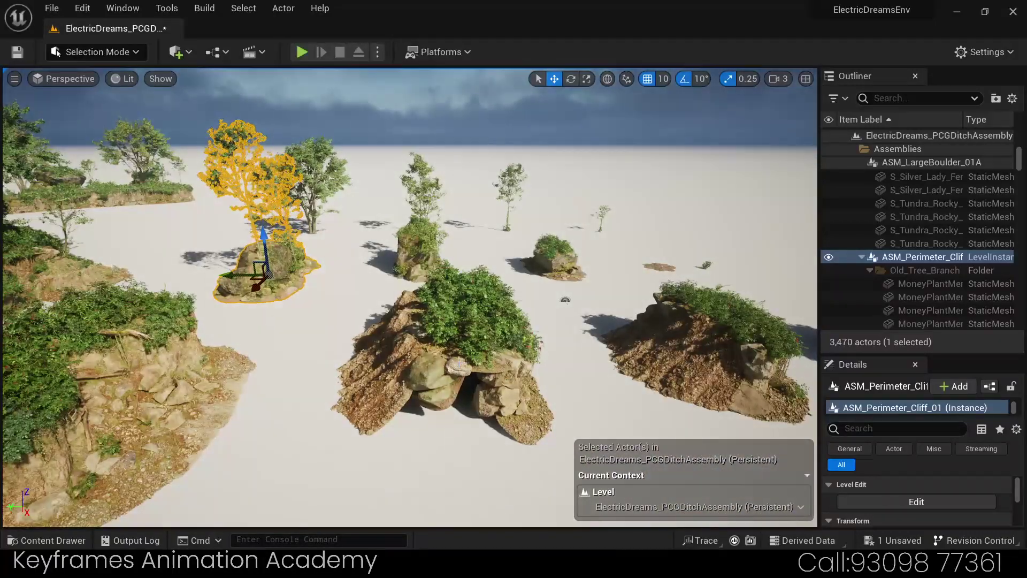
Step: Select the small boulder ASM_LargeBoulder_01A and nudge it slightly left and up
click(465, 310)
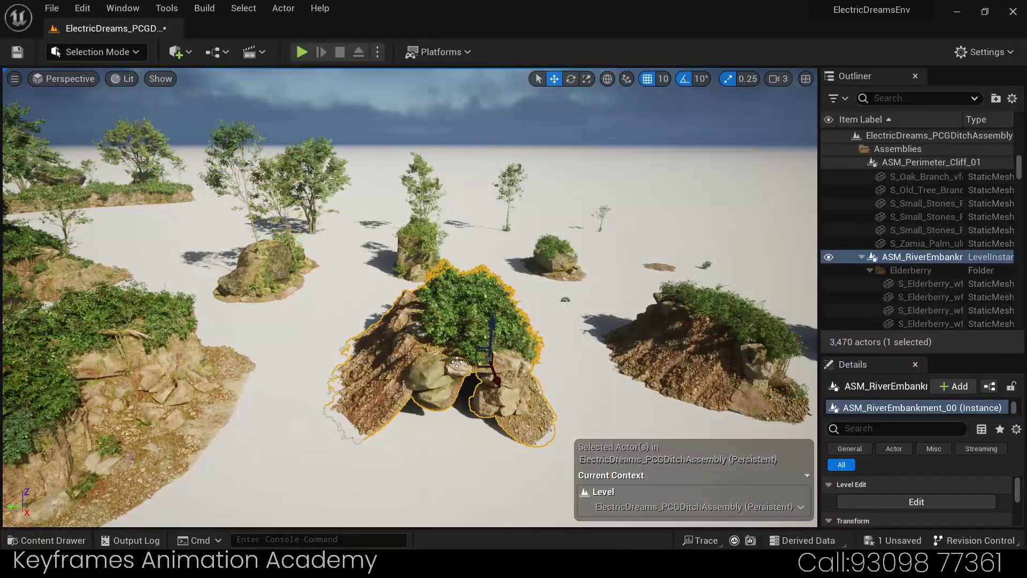
click(551, 255)
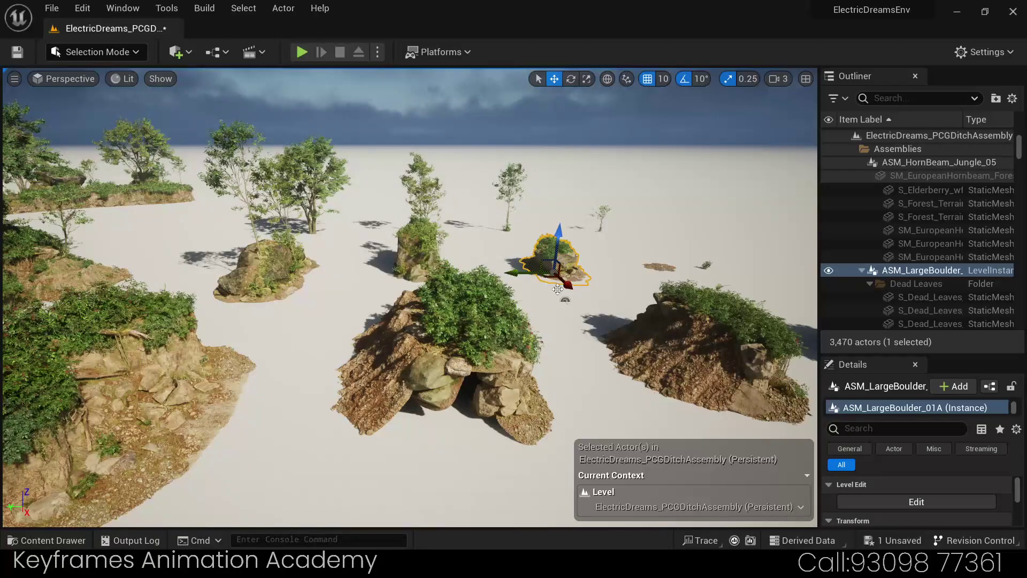
drag(568, 286, 558, 283)
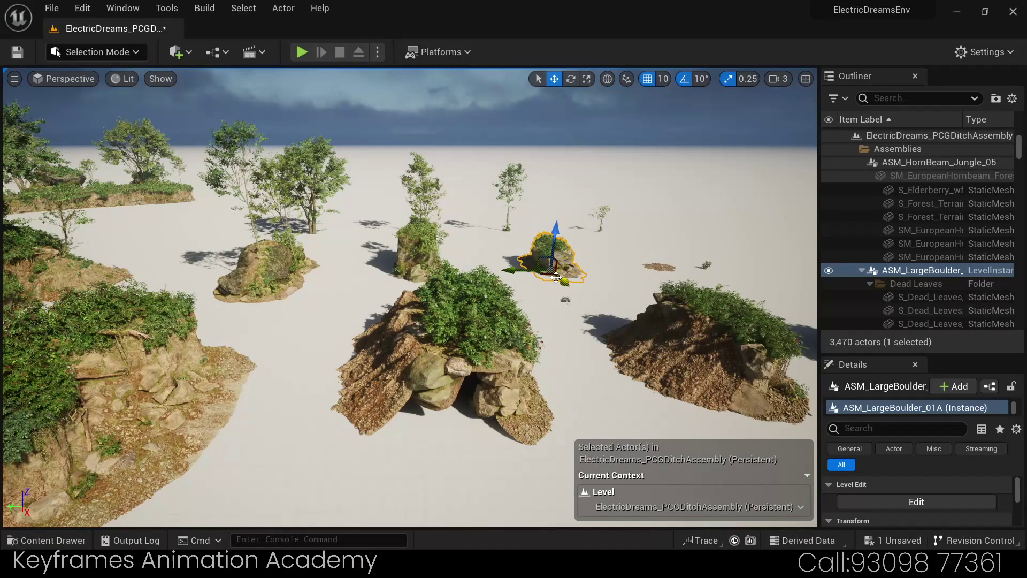
Step: Save the ditch assembly level and open the ElectricDreams_PCGForest breakdown level
click(87, 542)
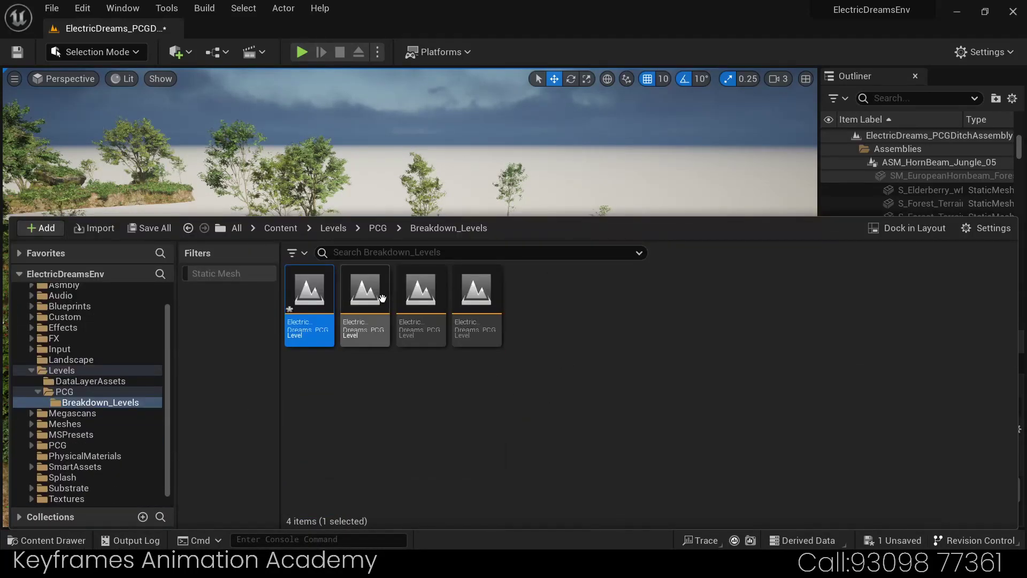
double_click(374, 300)
click(637, 433)
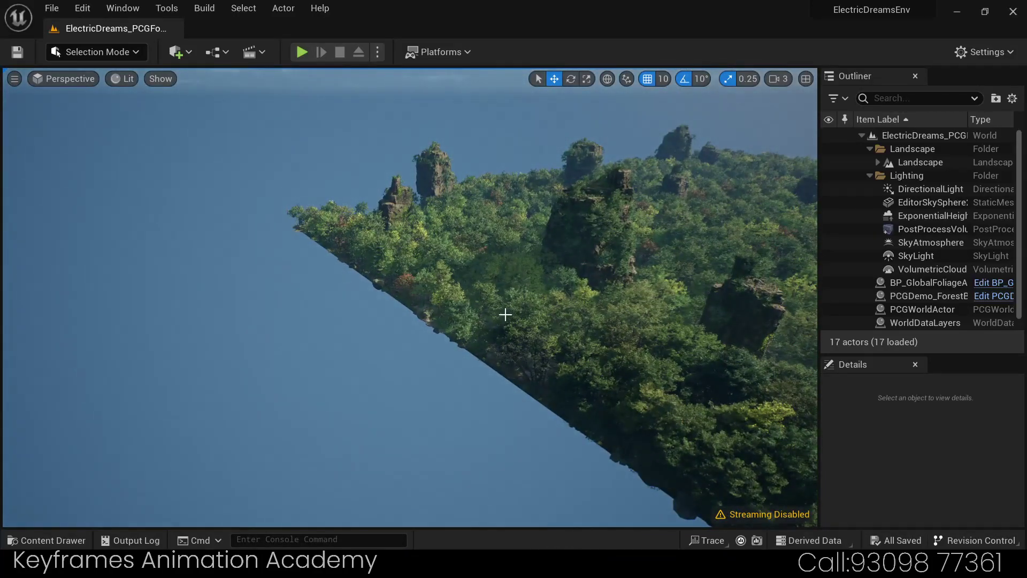
Step: Look over the PCG forest, then show an enlarged listing of the breakdown level assets
right_drag(506, 314, 589, 268)
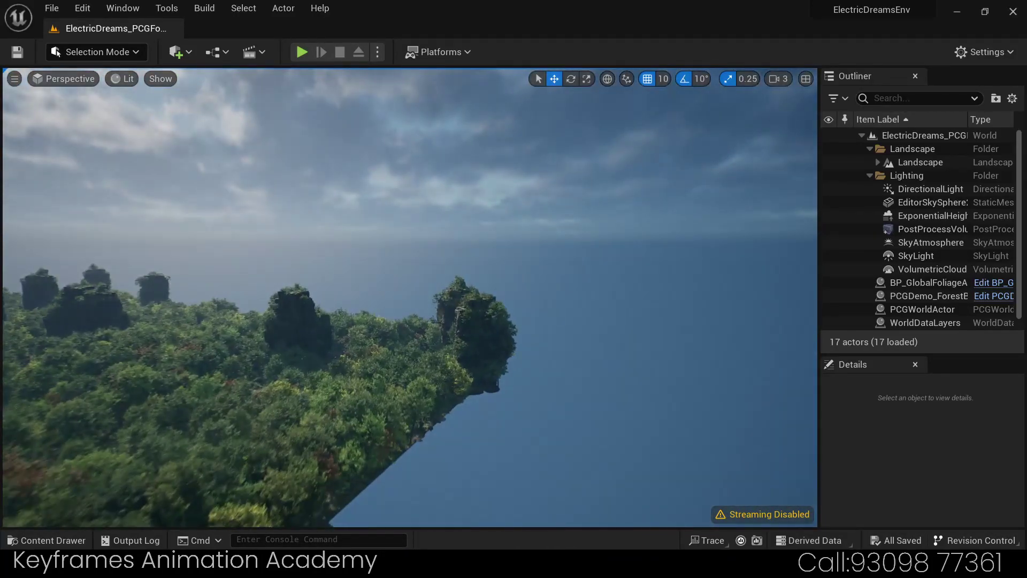
right_drag(2, 483, 3, 483)
click(53, 542)
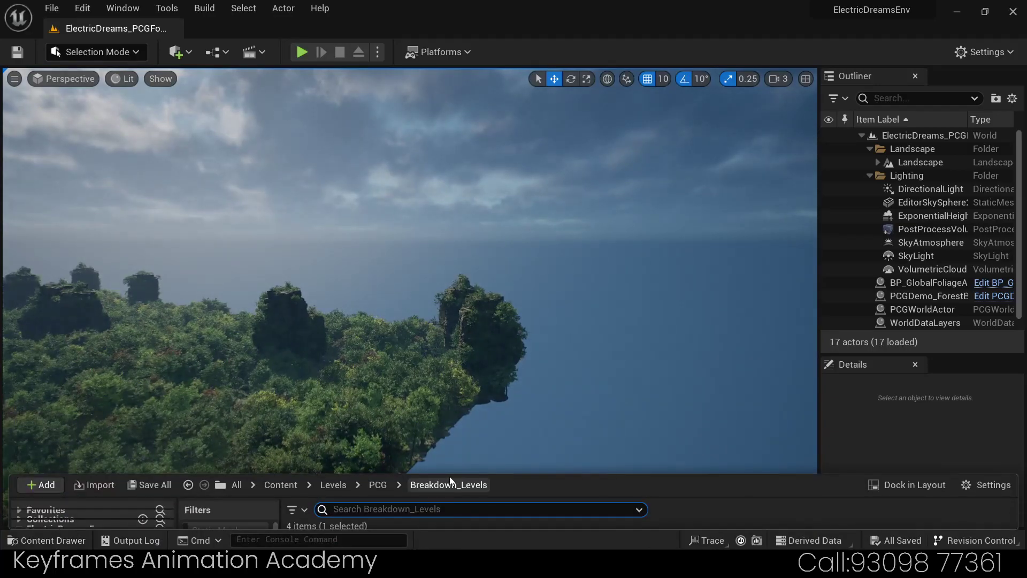
drag(449, 470, 442, 291)
Step: Load ElectricDreams_PCGLargeAssembly, fly over its rock islands, and bring the breakdown levels back up
double_click(420, 342)
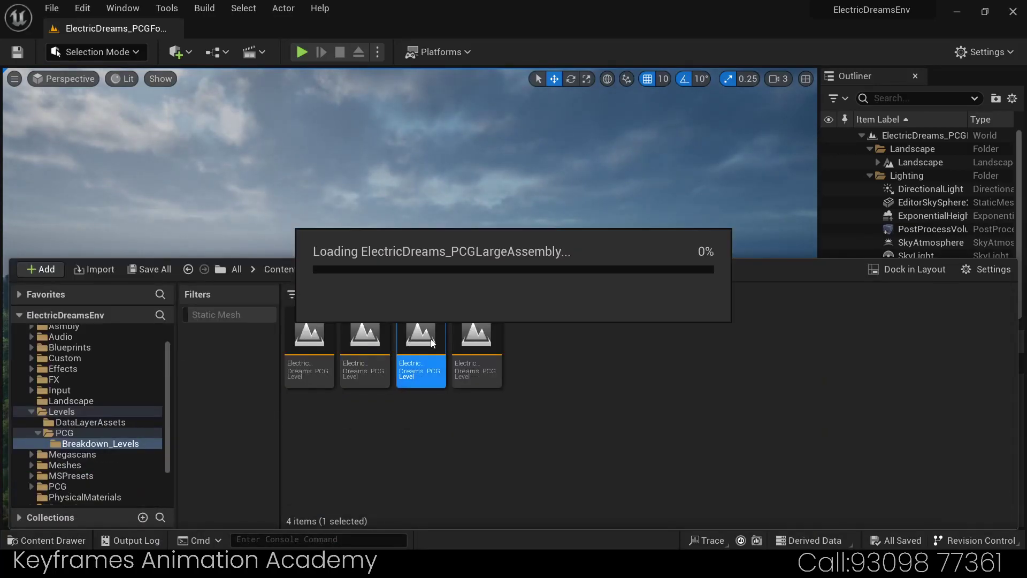
right_drag(674, 254, 674, 255)
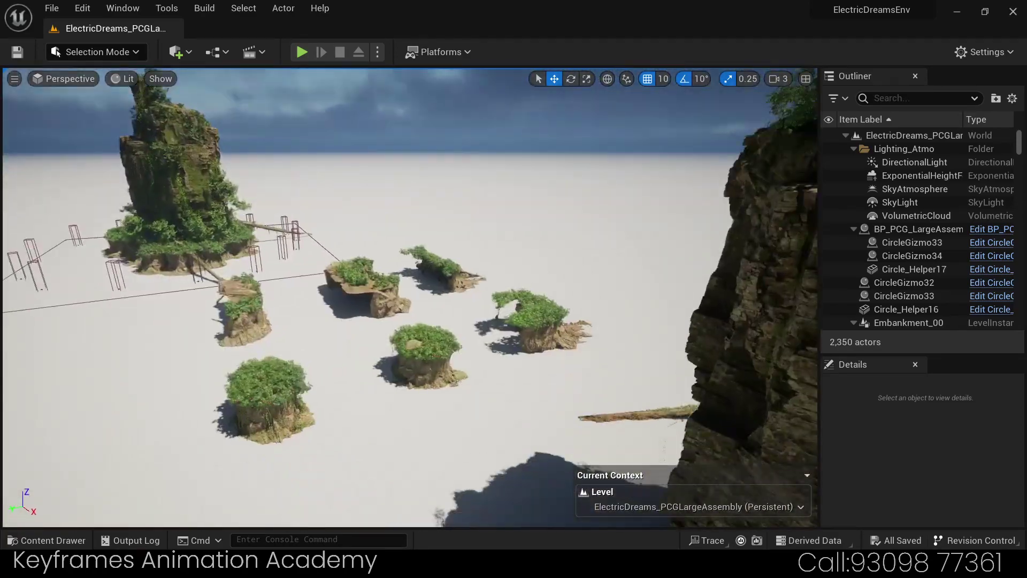
right_drag(544, 353, 544, 353)
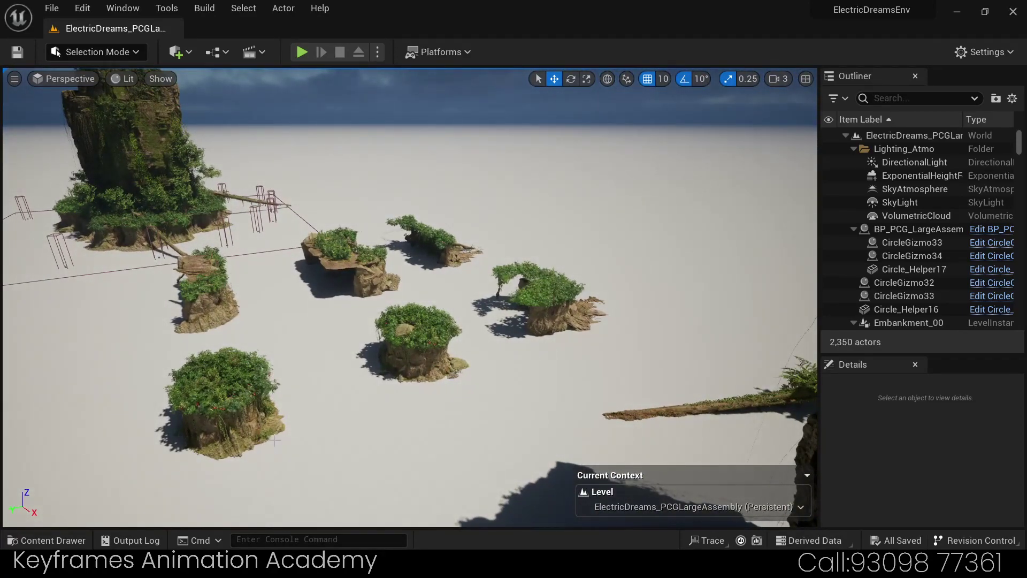
click(69, 541)
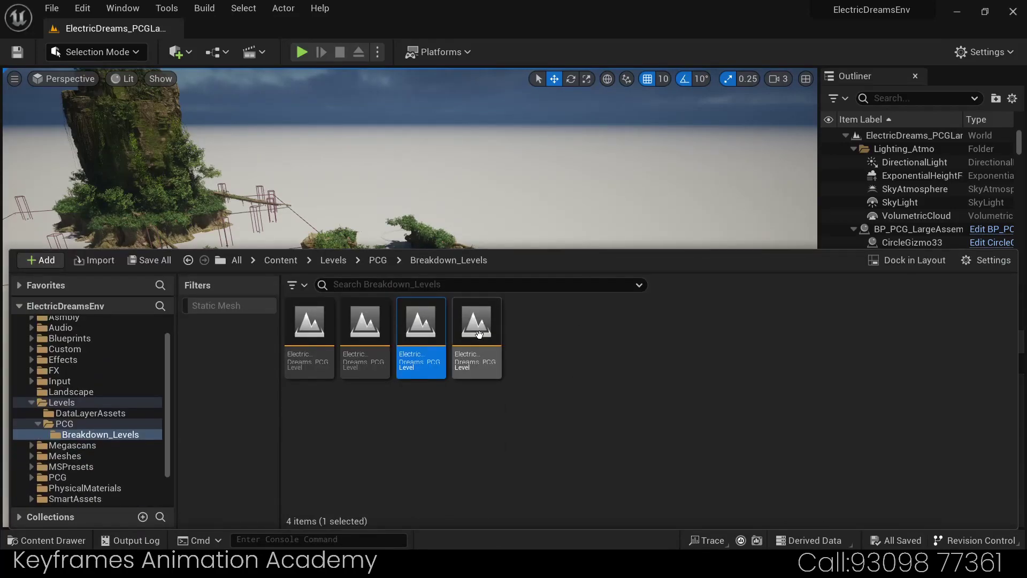
Step: Open the ElectricDreams_PCGSplineExample level, look down the forest path, and paste an actor onto it
double_click(476, 334)
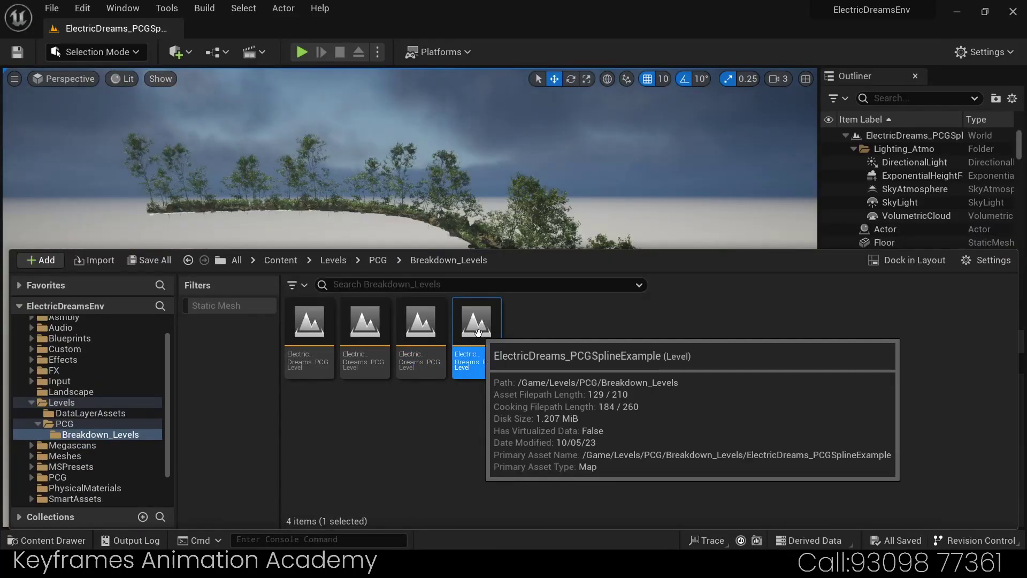
right_drag(635, 240, 636, 240)
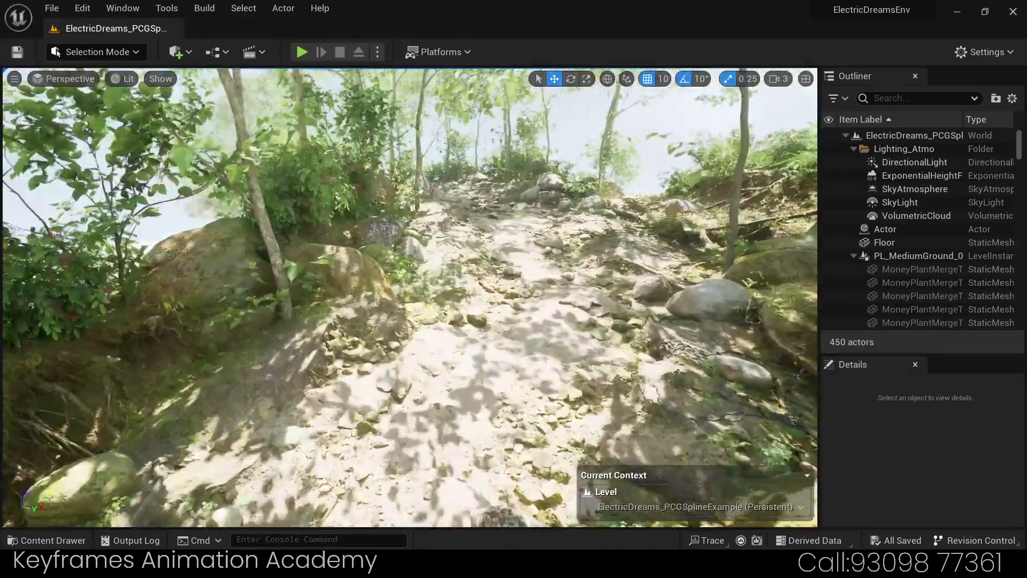
right_drag(581, 301, 580, 301)
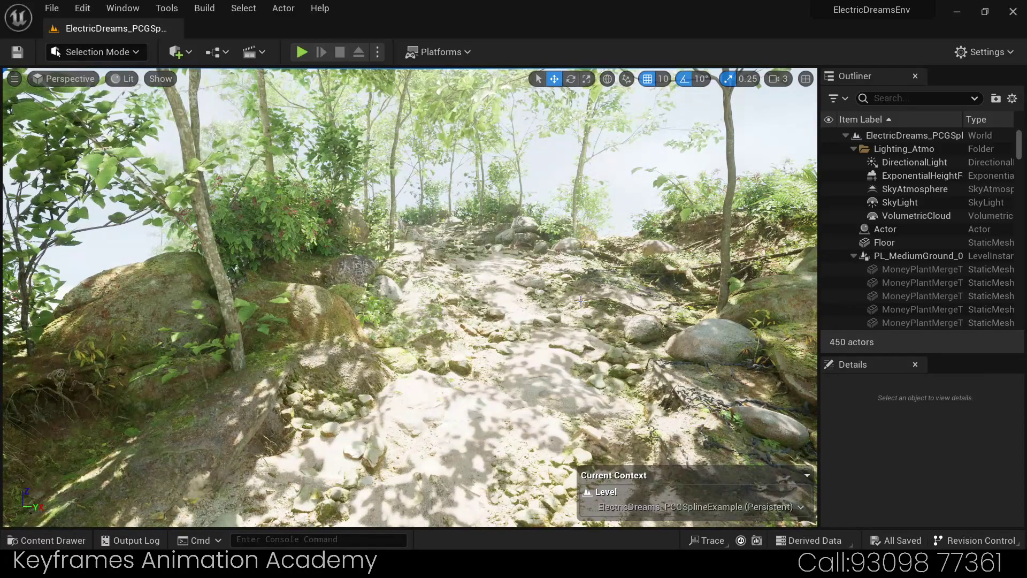
key(ctrl+v)
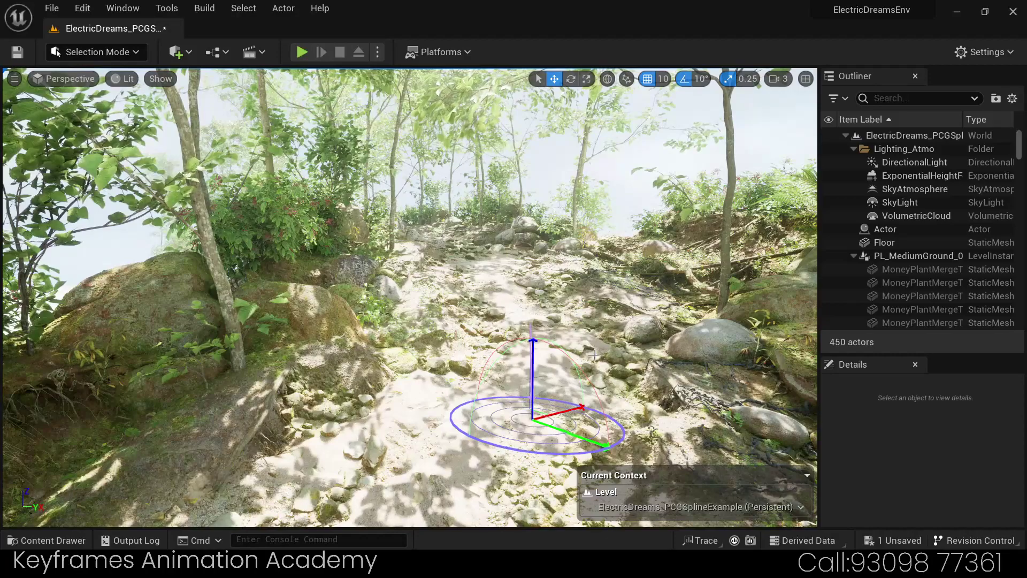
right_drag(550, 365, 544, 365)
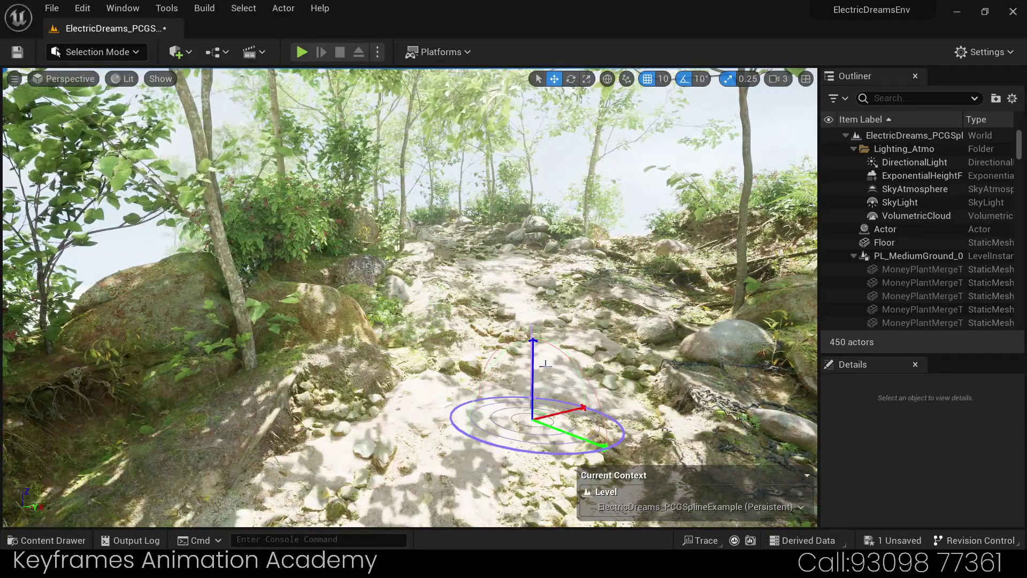
Step: Place two point lights along the forest path, rotating the sun with Ctrl+L between them
right_drag(517, 361, 538, 359)
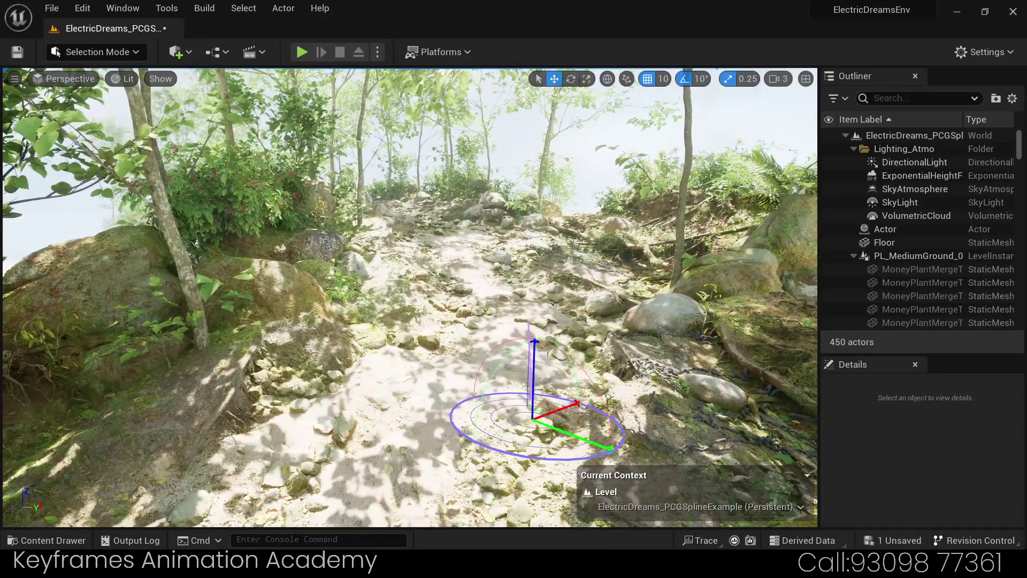
click(551, 348)
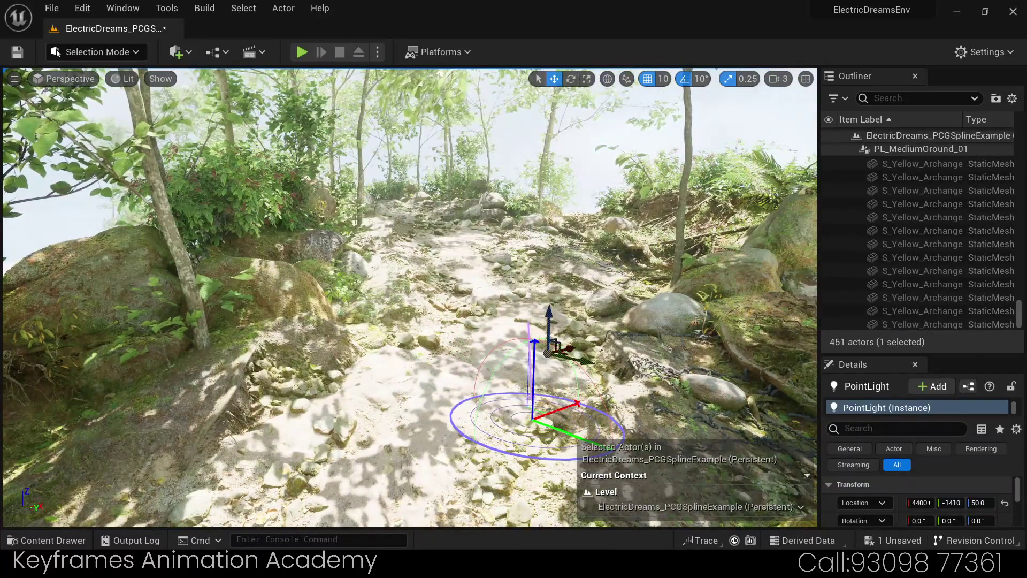
right_drag(551, 349, 590, 379)
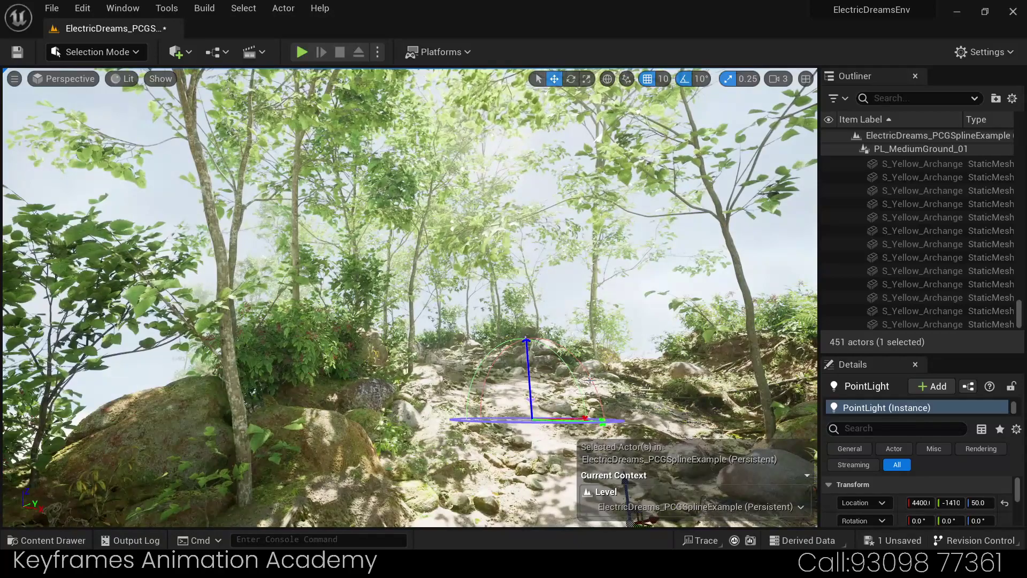
key(ctrl+l)
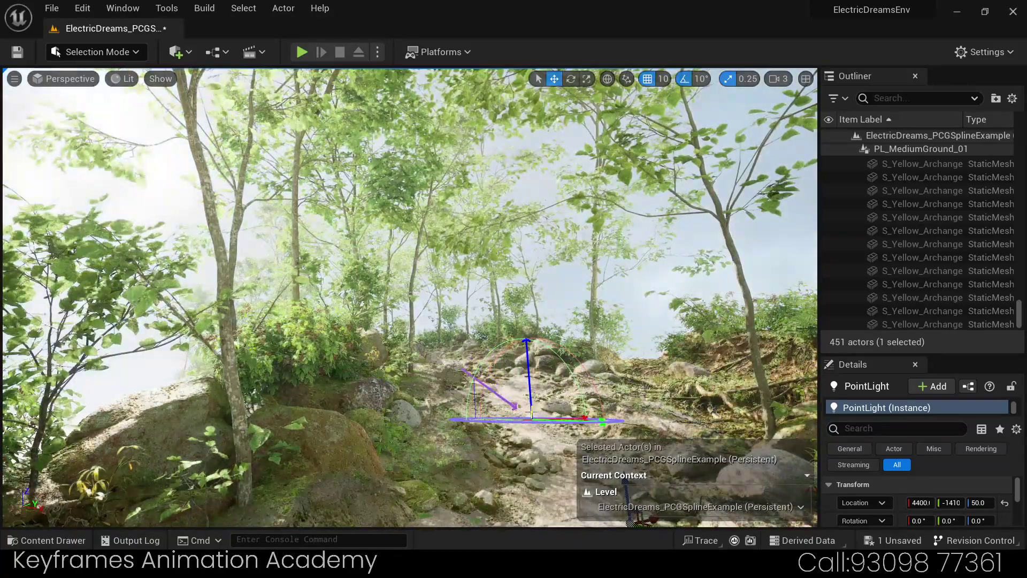
key(ctrl+l)
click(527, 431)
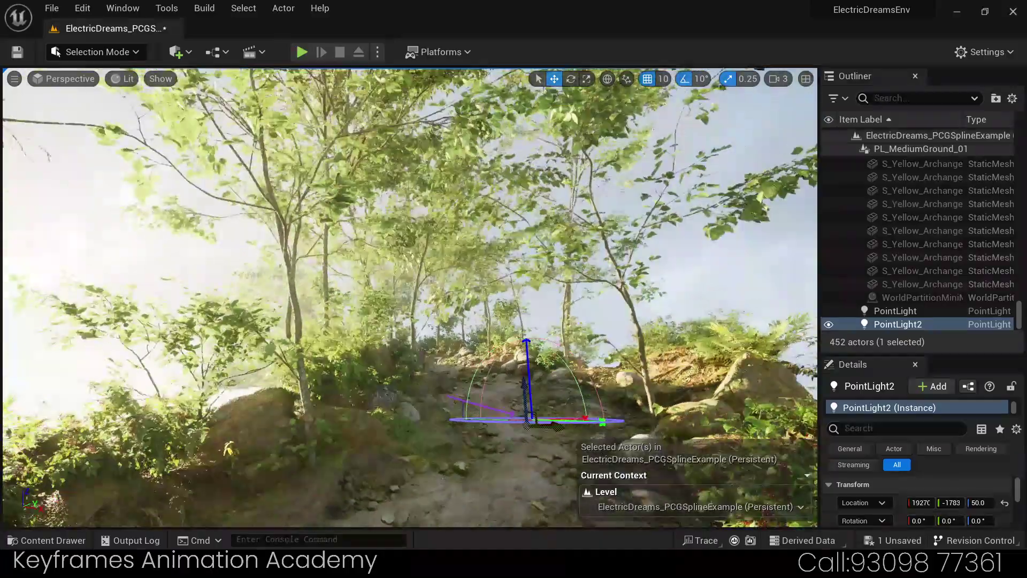
mouse_move(535, 267)
right_down()
mouse_move(535, 299)
mouse_move(535, 268)
mouse_move(514, 288)
mouse_move(524, 289)
right_up()
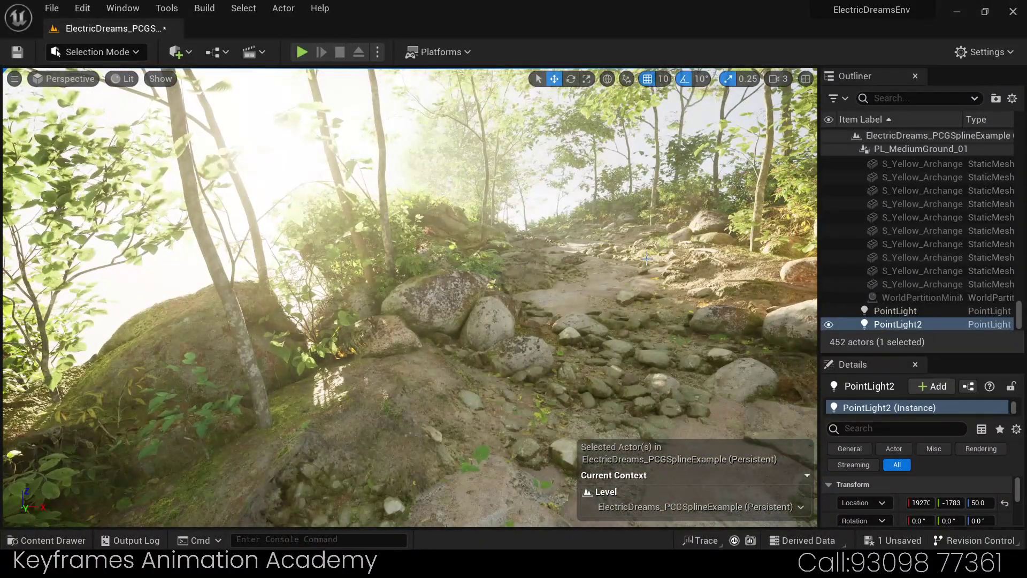
Step: Adjust the sun again and set the viewport camera speed to 0.33, then pan toward the bushes
key(g)
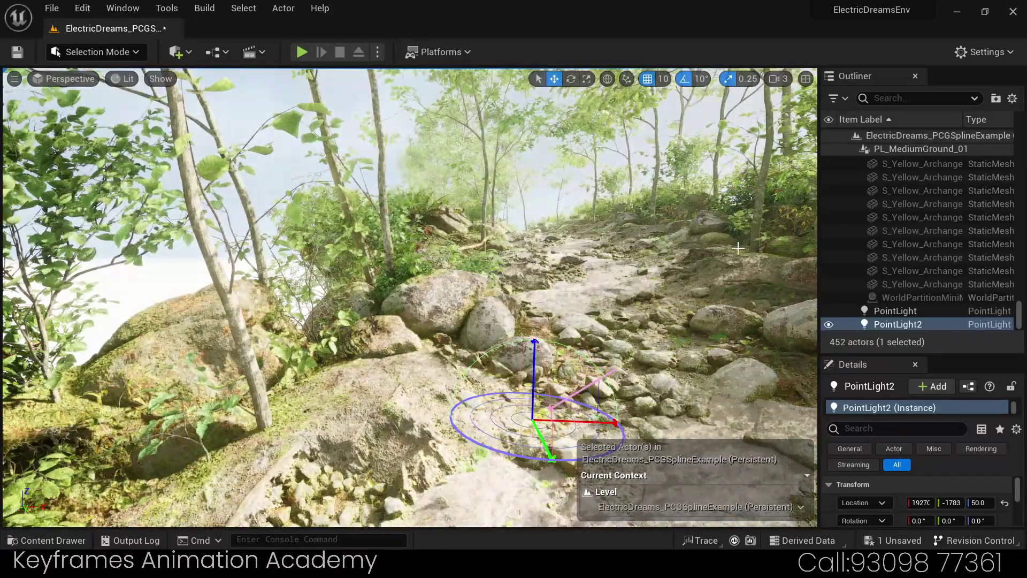
mouse_move(739, 265)
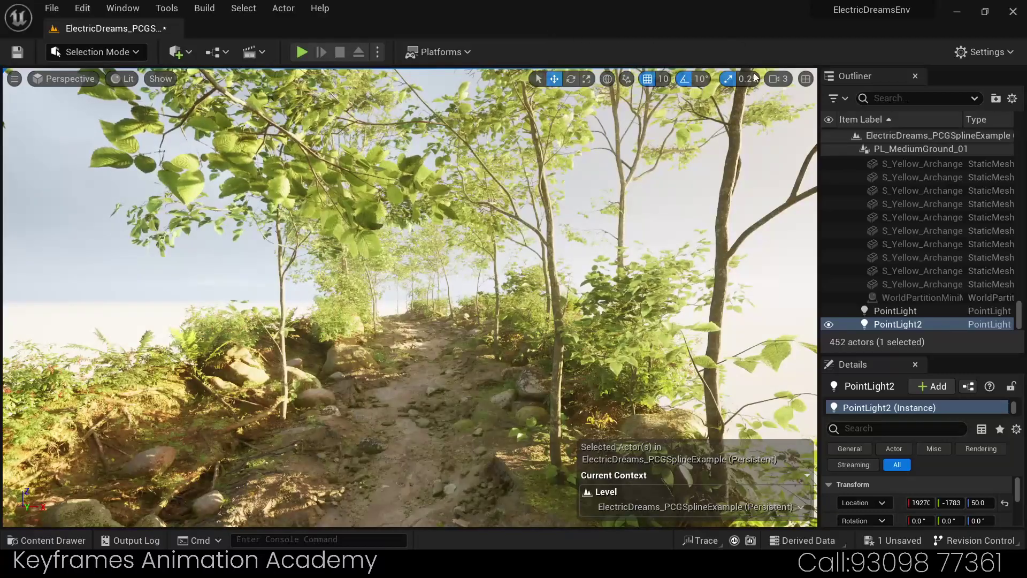
click(773, 79)
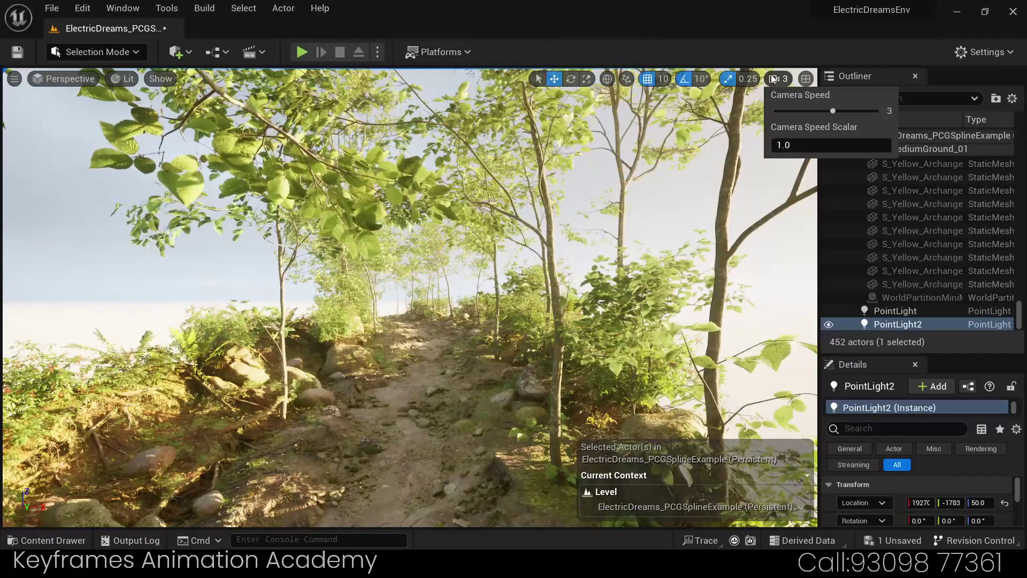
click(815, 113)
click(721, 110)
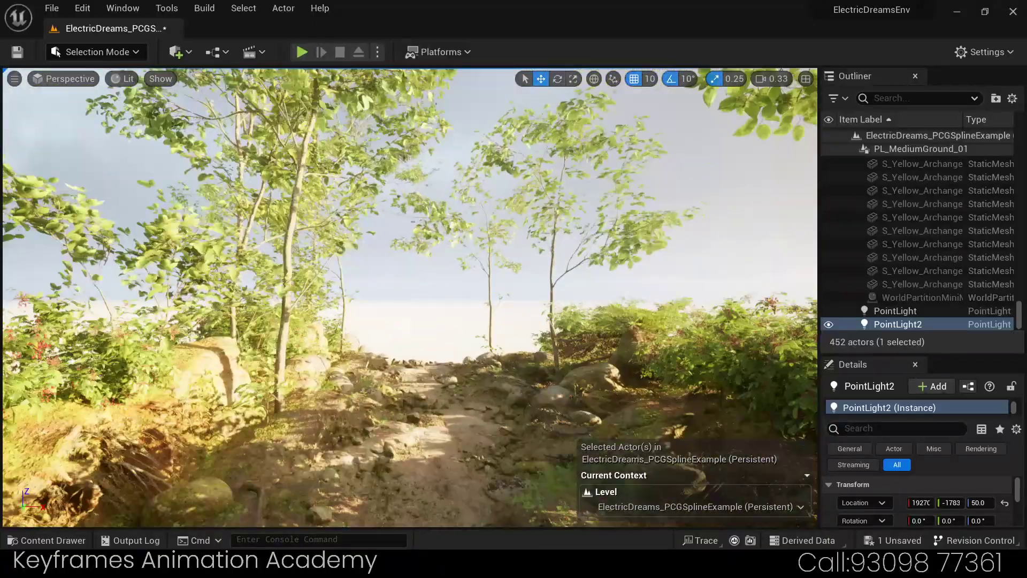
right_drag(410, 298, 481, 297)
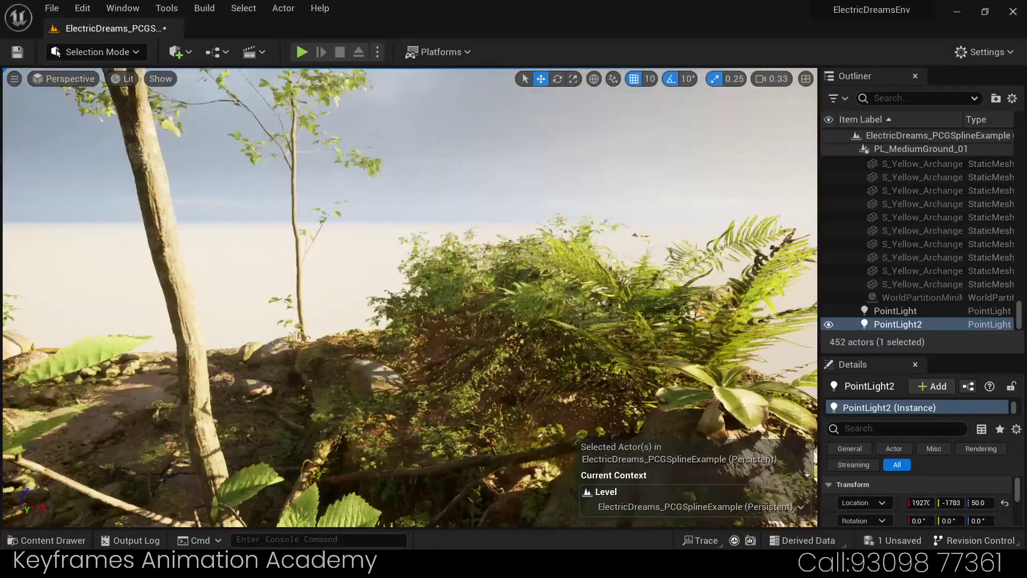
right_drag(410, 297, 375, 298)
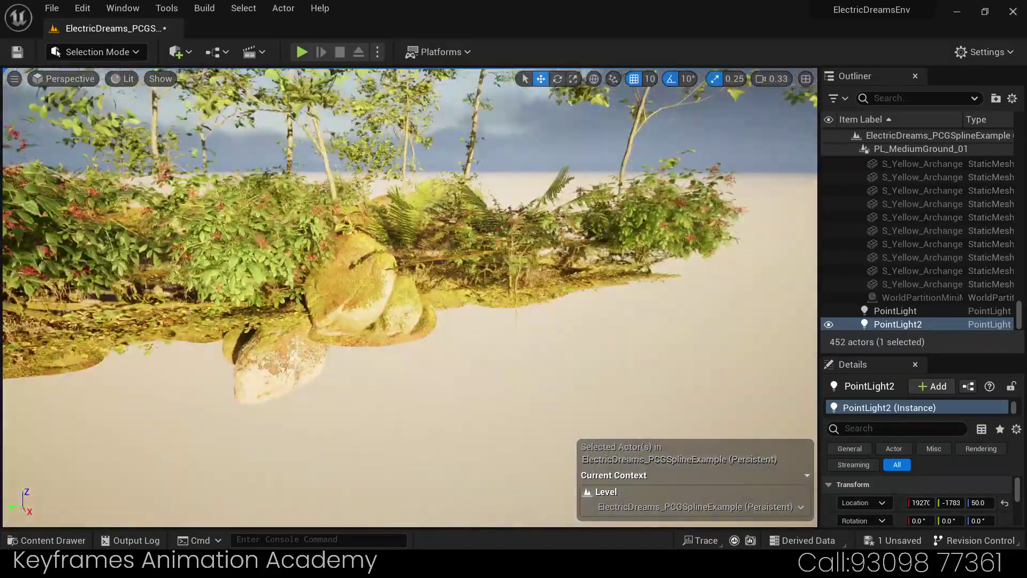
Step: Select the spline Actor and orbit beneath the island's edge, then pick the Floor mesh
click(576, 290)
right_drag(576, 289, 482, 268)
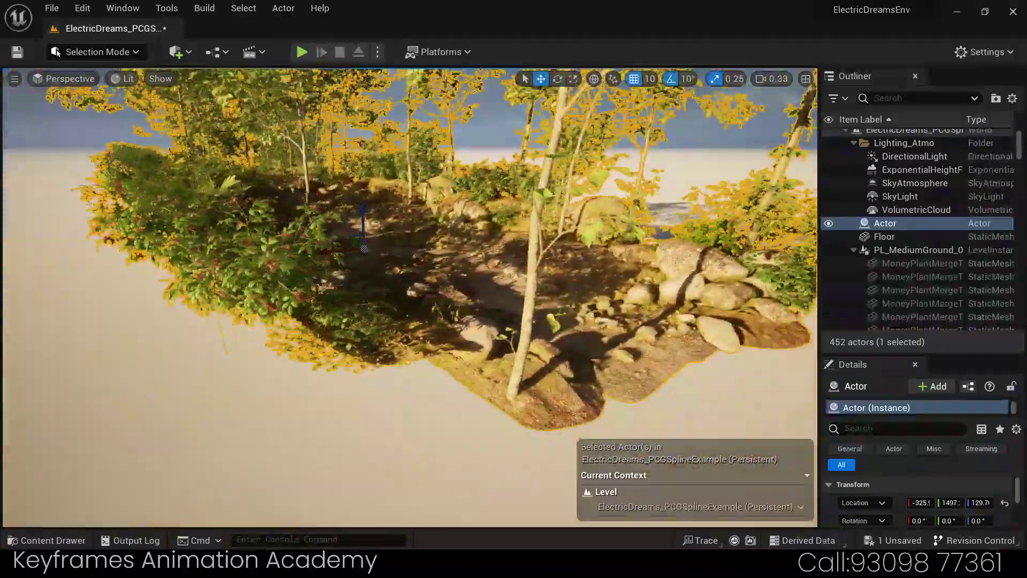
right_drag(410, 298, 482, 267)
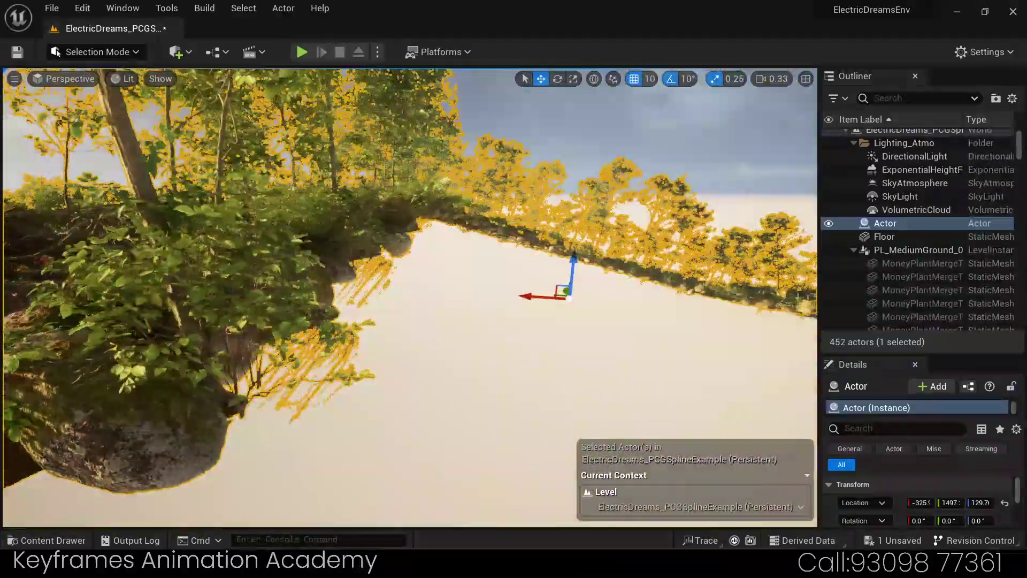
mouse_move(407, 326)
right_down()
mouse_move(374, 326)
mouse_move(375, 299)
right_up()
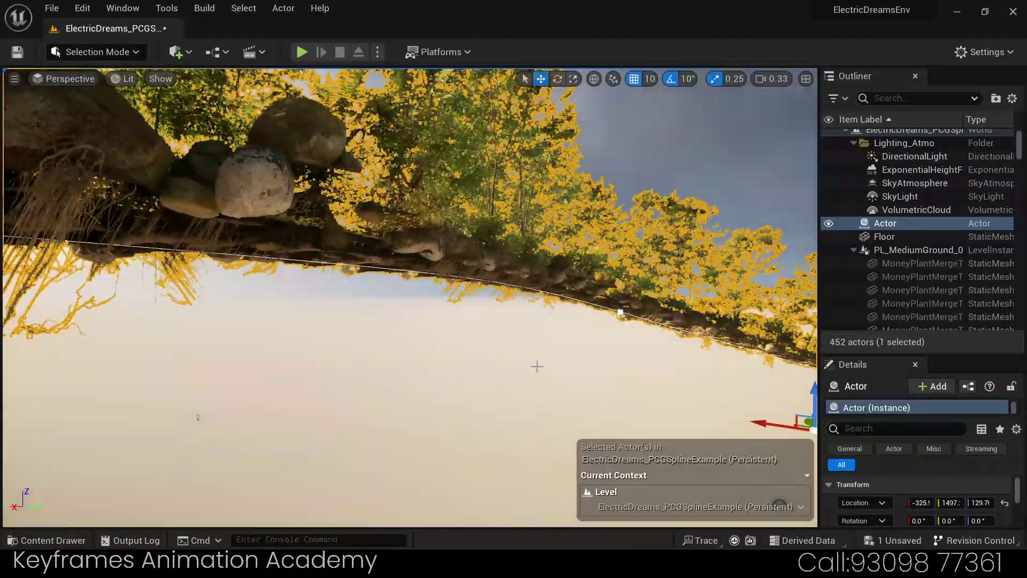
mouse_move(536, 367)
right_down()
mouse_move(537, 343)
mouse_move(548, 370)
mouse_move(548, 342)
mouse_move(527, 327)
mouse_move(481, 321)
right_up()
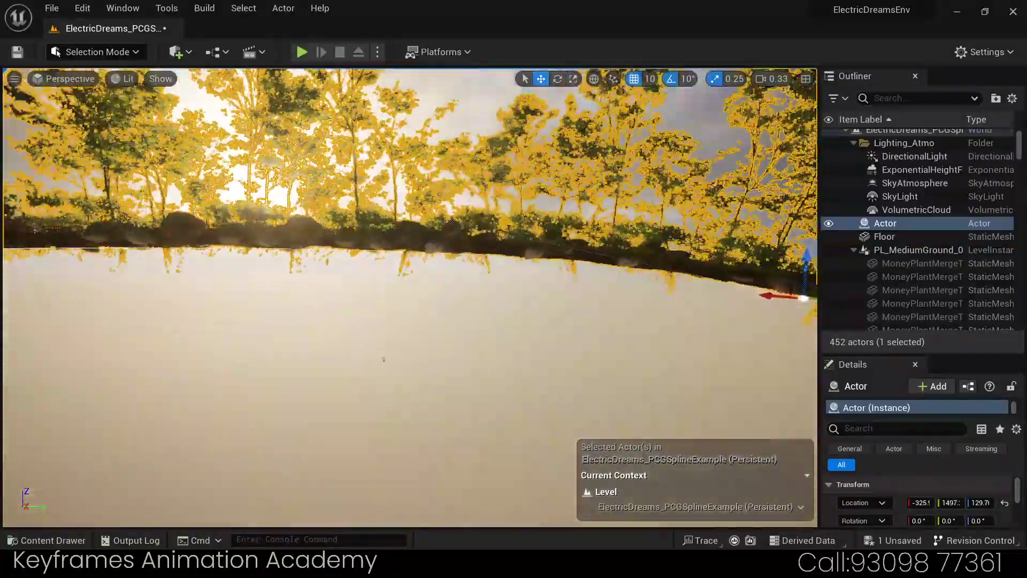
right_drag(383, 360, 321, 356)
click(301, 355)
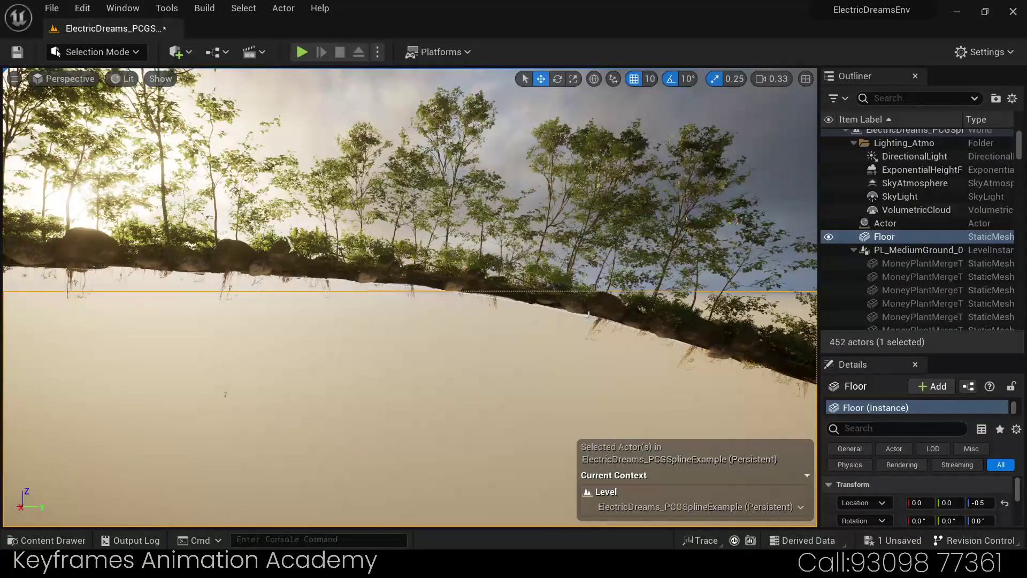
Step: Reselect the spline Actor, fly into the foliage, frame it with F, and bring up the Content Drawer
click(673, 295)
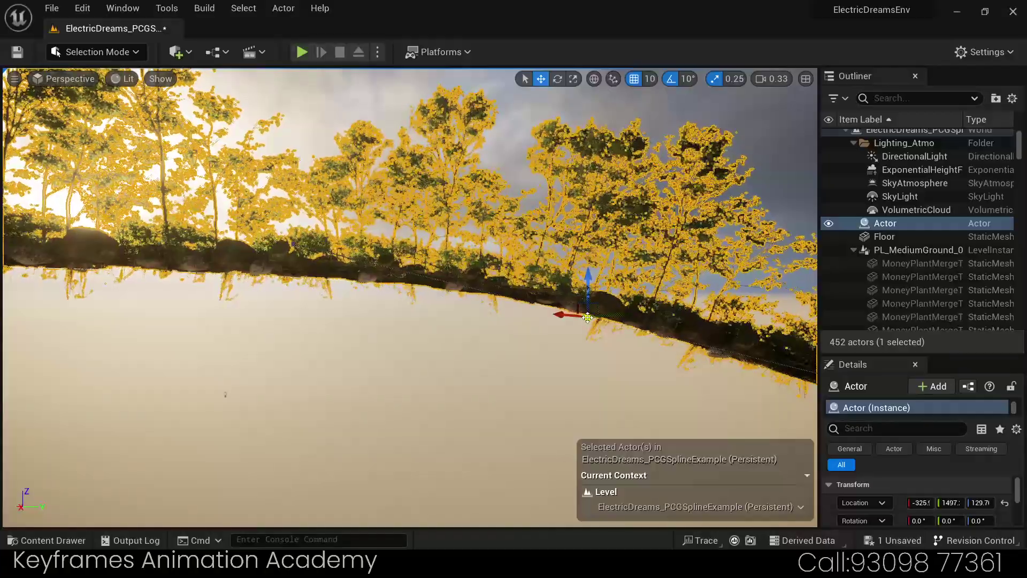
mouse_move(664, 341)
right_down()
mouse_move(717, 292)
mouse_move(770, 289)
right_up()
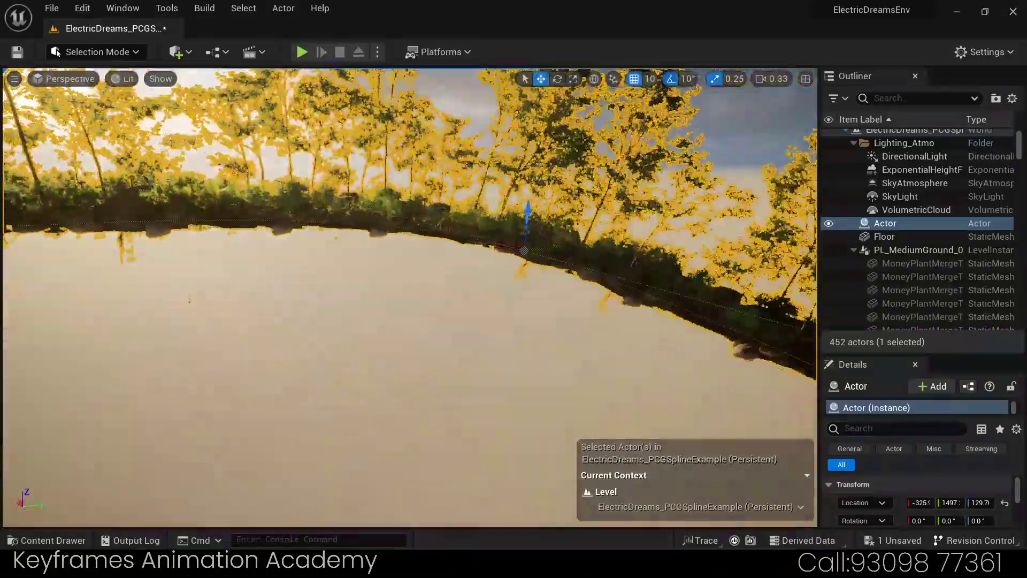
mouse_move(512, 284)
right_down()
mouse_move(407, 299)
mouse_move(593, 332)
right_up()
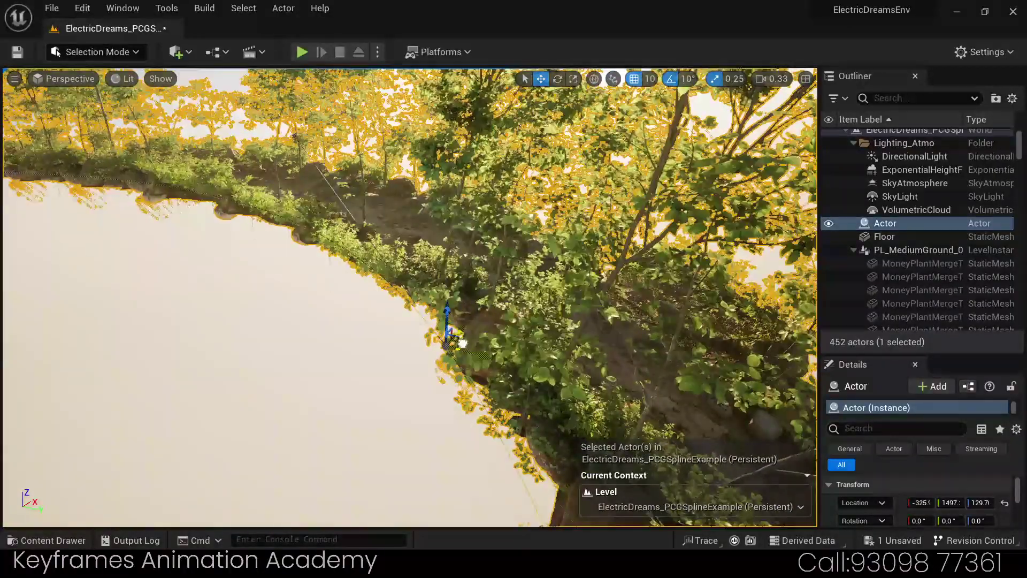
right_drag(594, 332, 659, 364)
key(f)
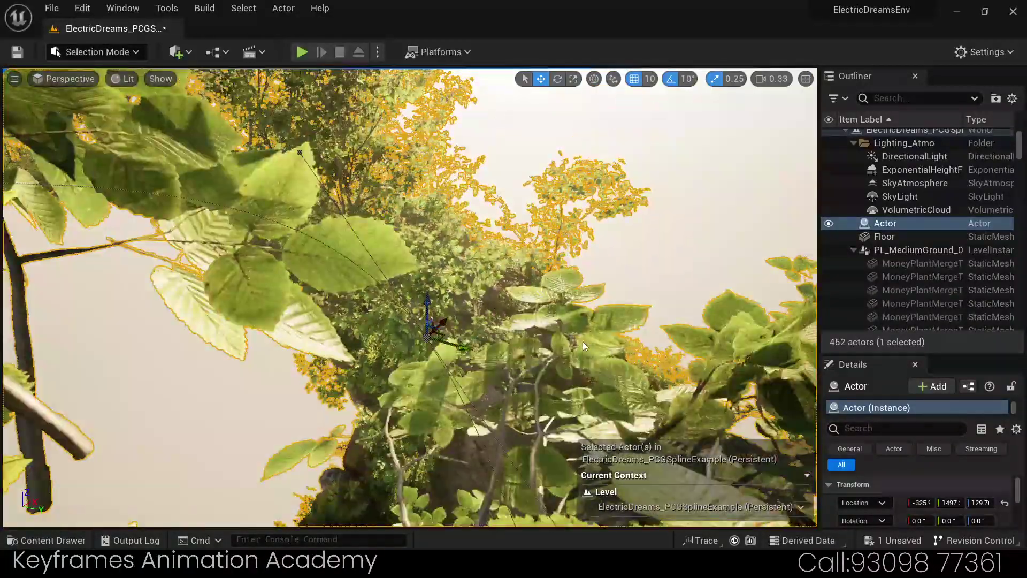
mouse_move(476, 349)
alt+mouse_down()
mouse_move(438, 326)
mouse_move(510, 363)
mouse_move(492, 457)
alt+mouse_up()
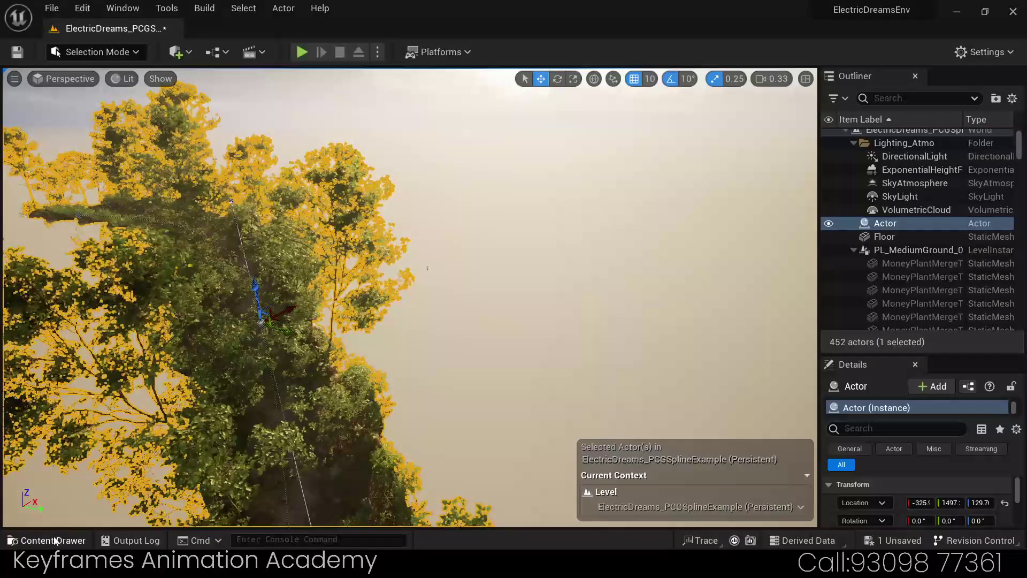
key(ctrl+space)
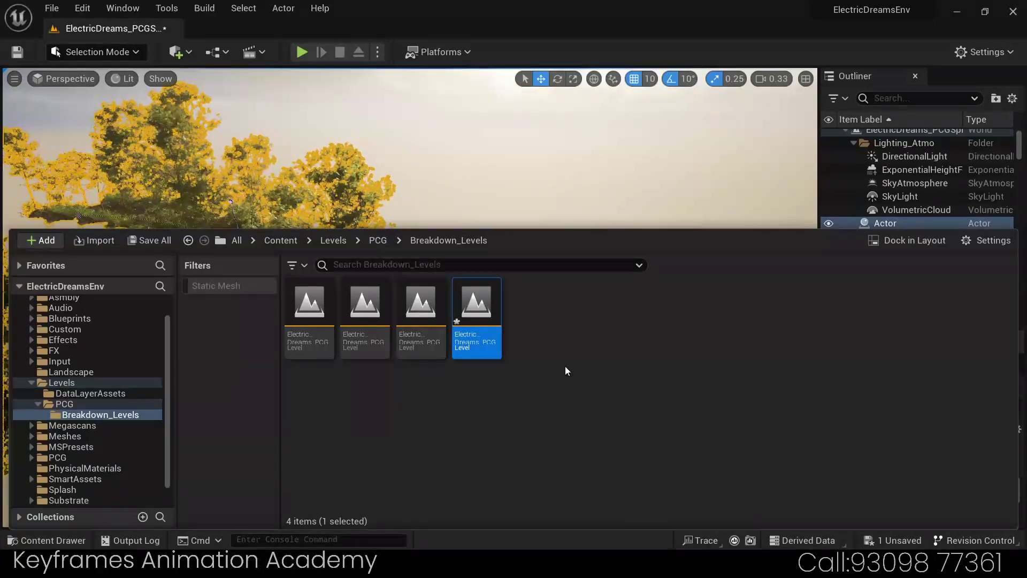
Step: Open the Megascans folder and remove the Static Mesh filter
click(82, 427)
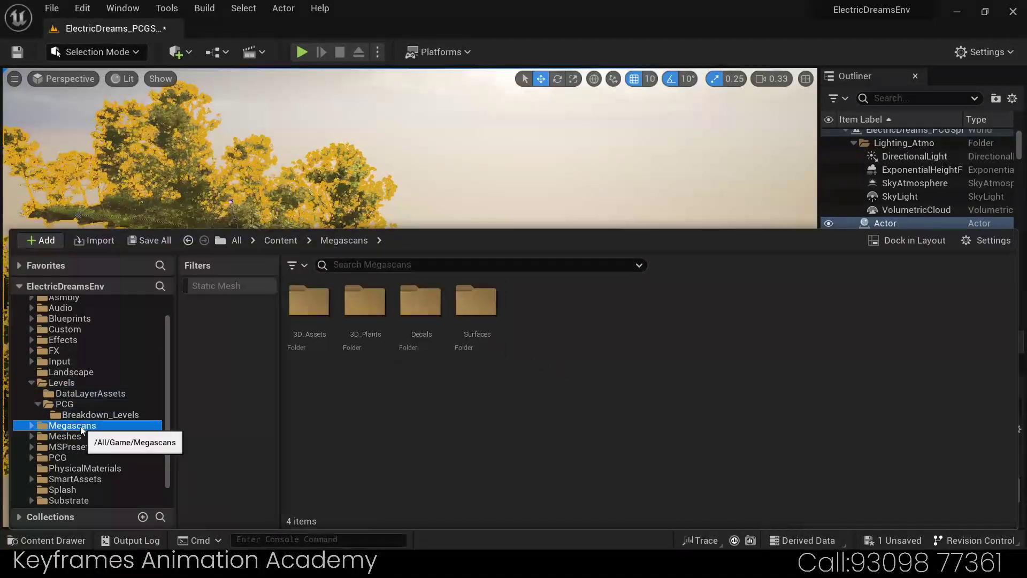
click(240, 289)
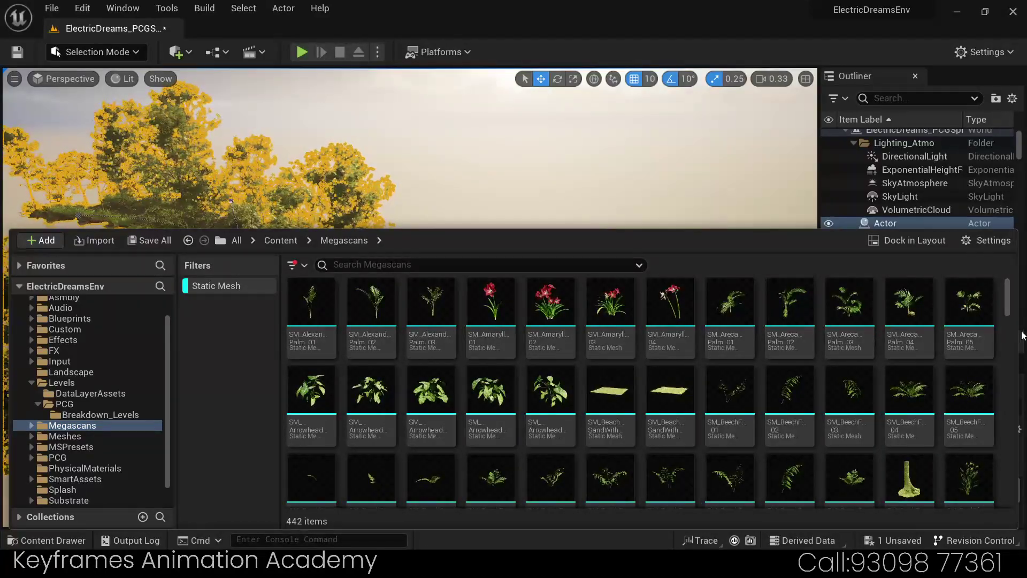
click(220, 286)
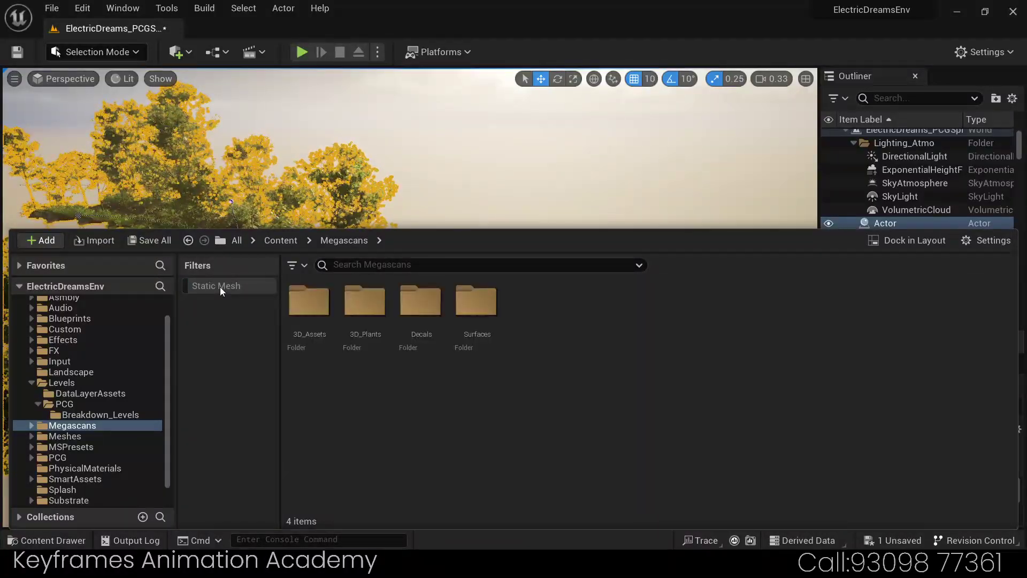
click(299, 266)
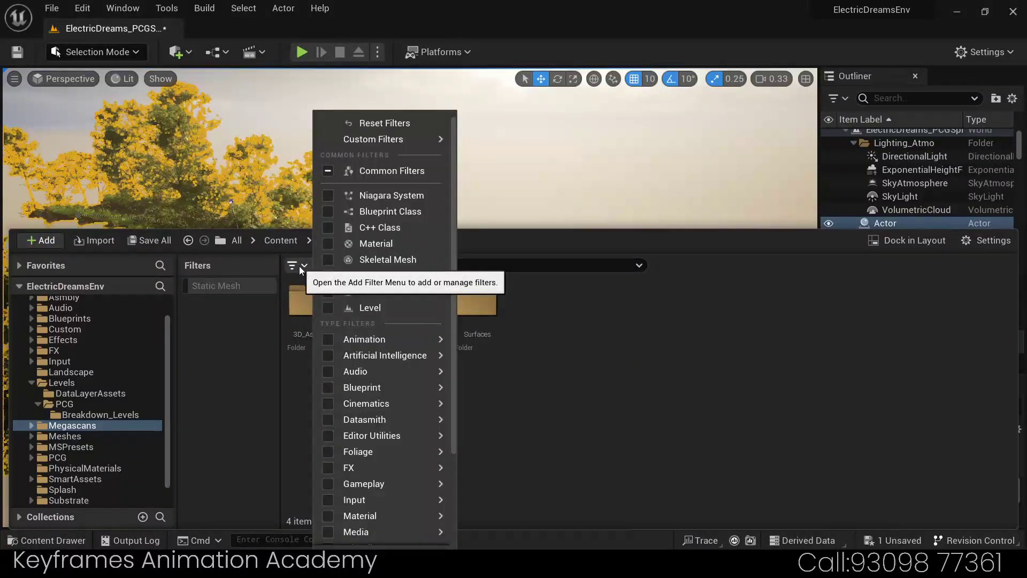
click(302, 267)
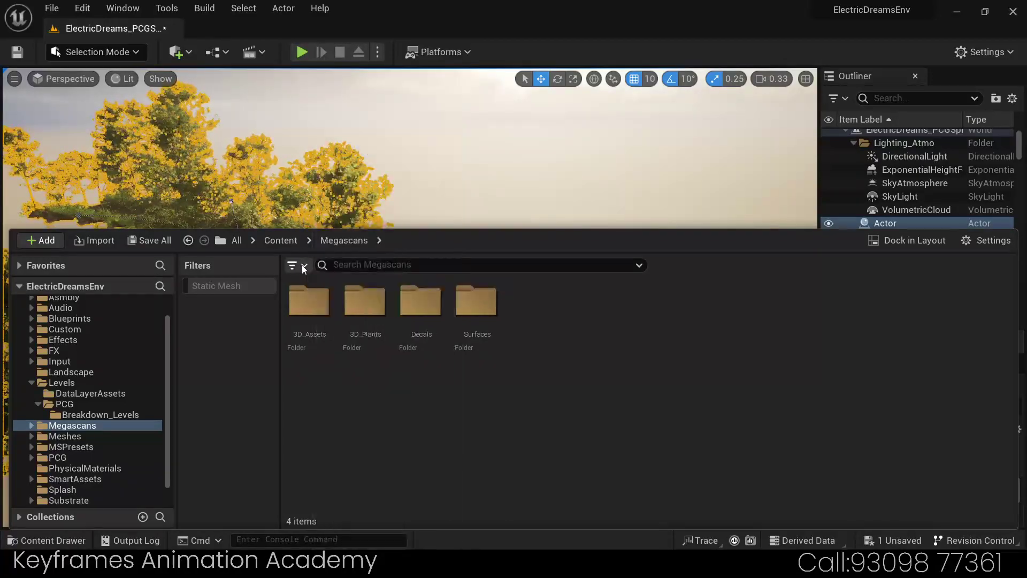
click(302, 267)
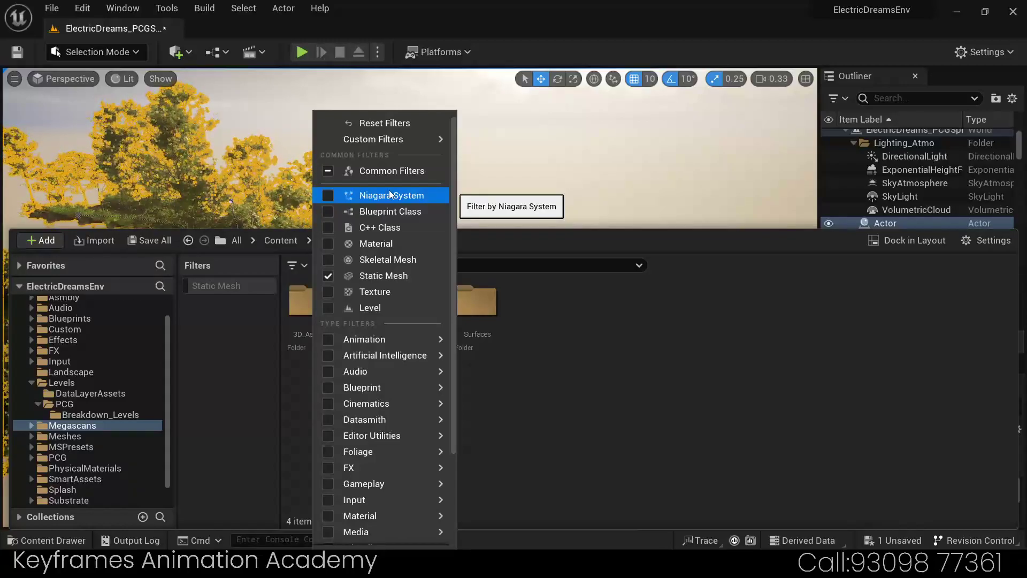
click(380, 275)
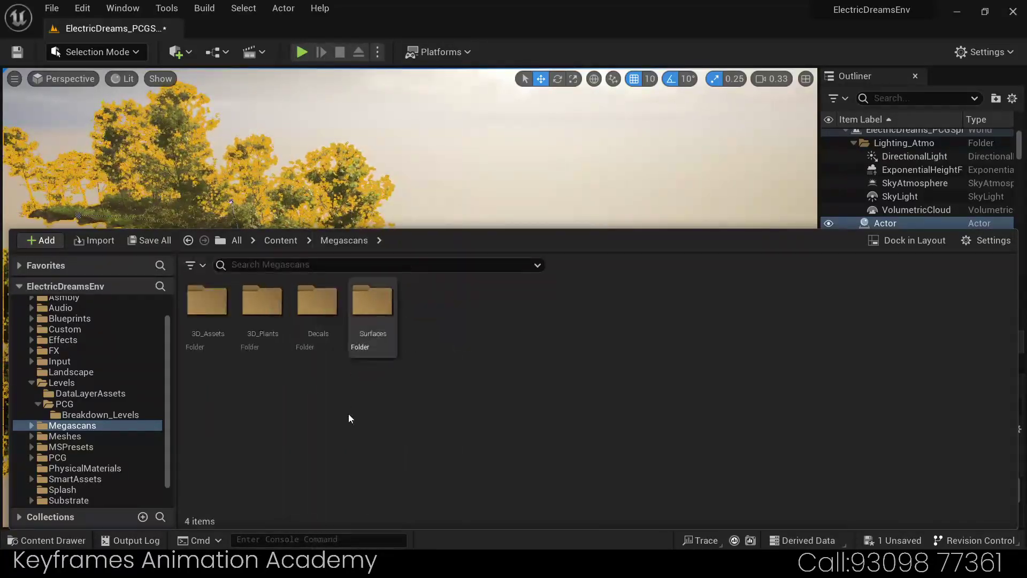
Step: Re-add the Static Mesh filter switched off, then view Surfaces and return to Megascans
click(197, 266)
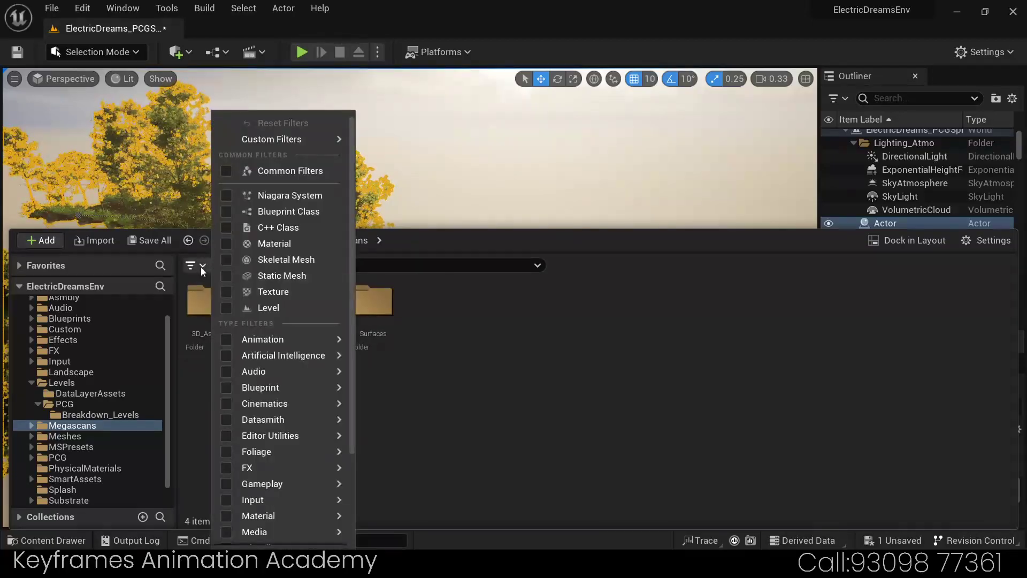
click(281, 276)
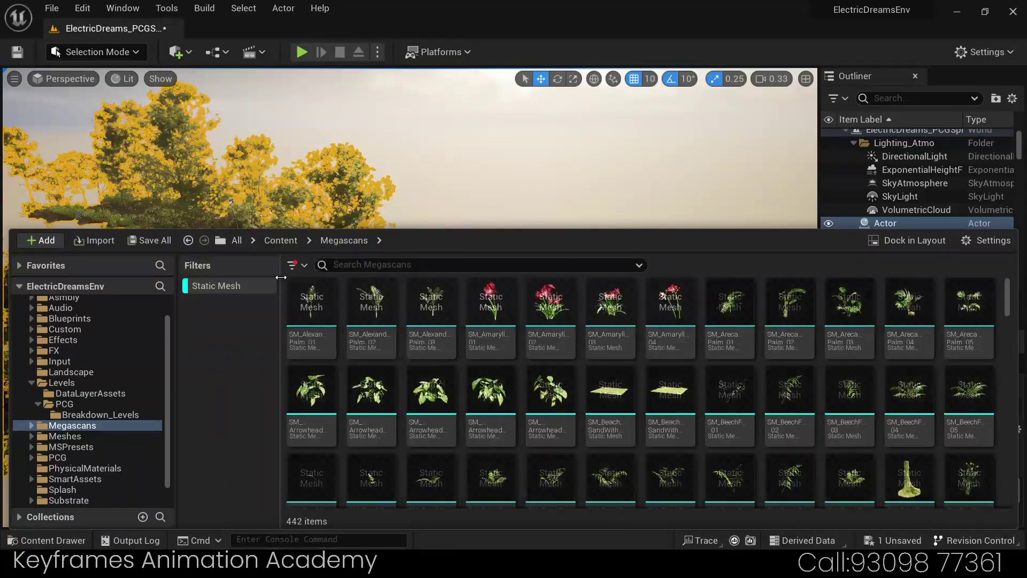
click(218, 287)
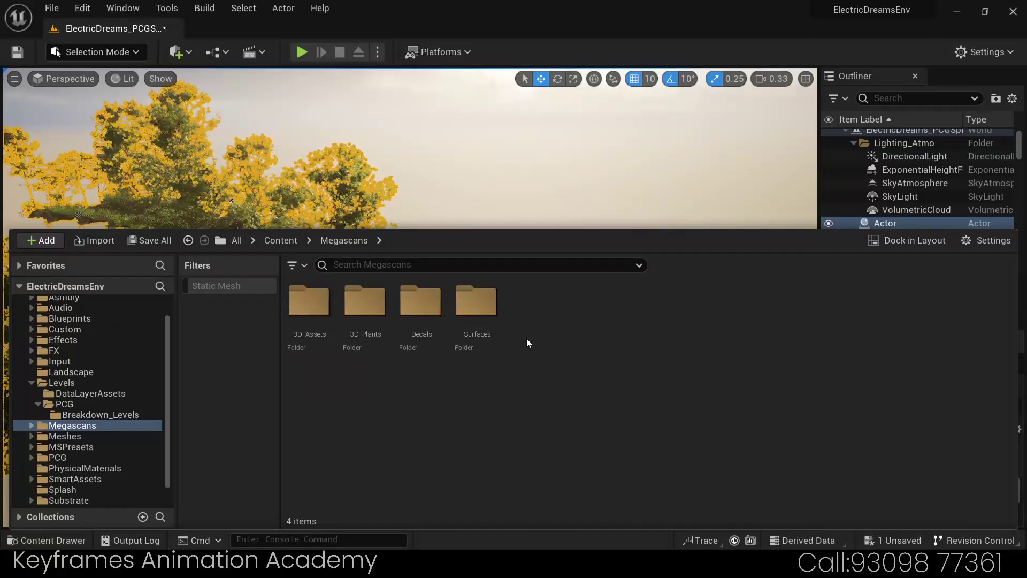
double_click(476, 305)
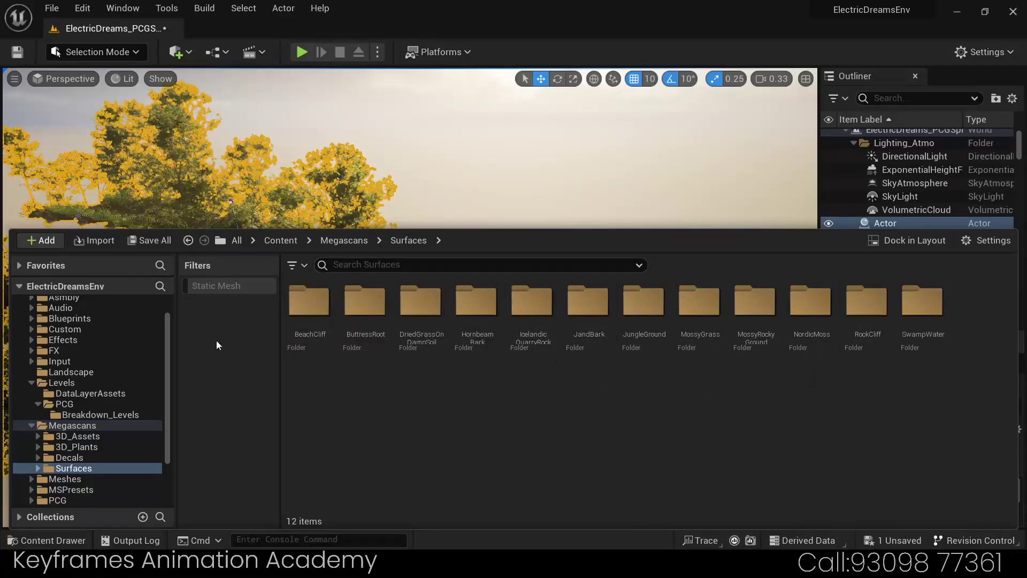
click(74, 426)
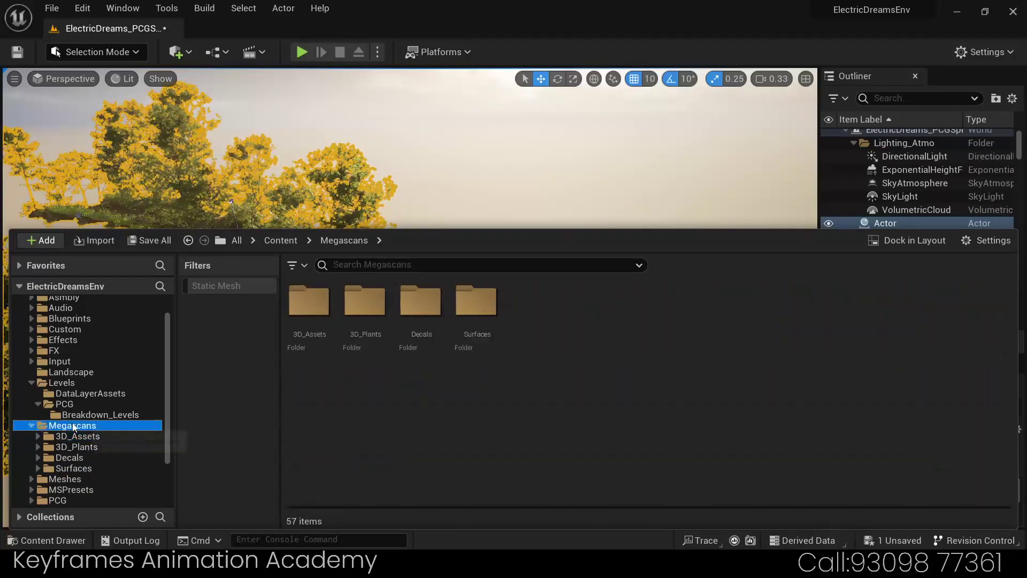
Step: Enable the Static Mesh filter and scroll down through the 442 Megascans meshes
click(219, 288)
scroll(754, 369, down, 3)
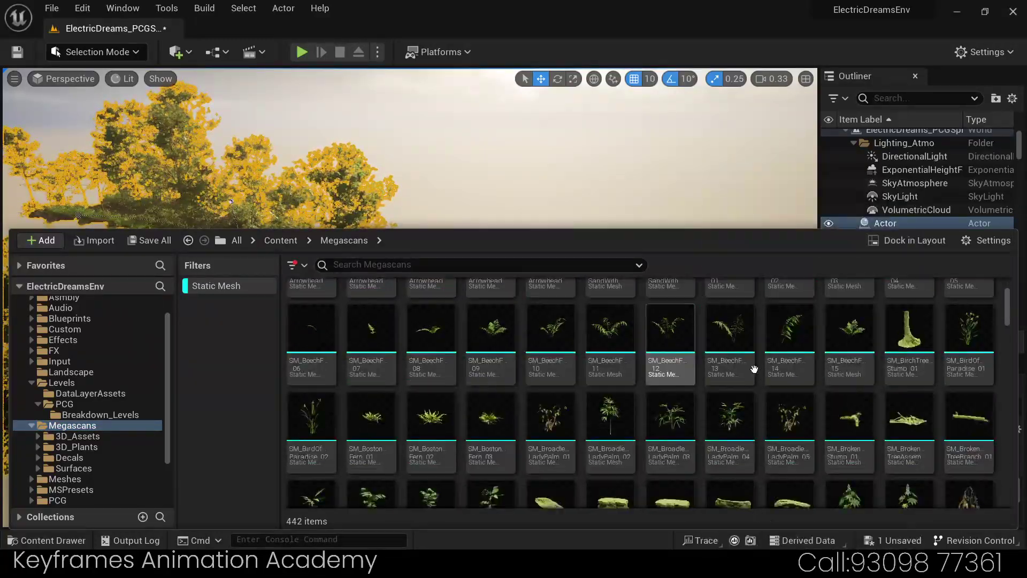
scroll(755, 369, down, 2)
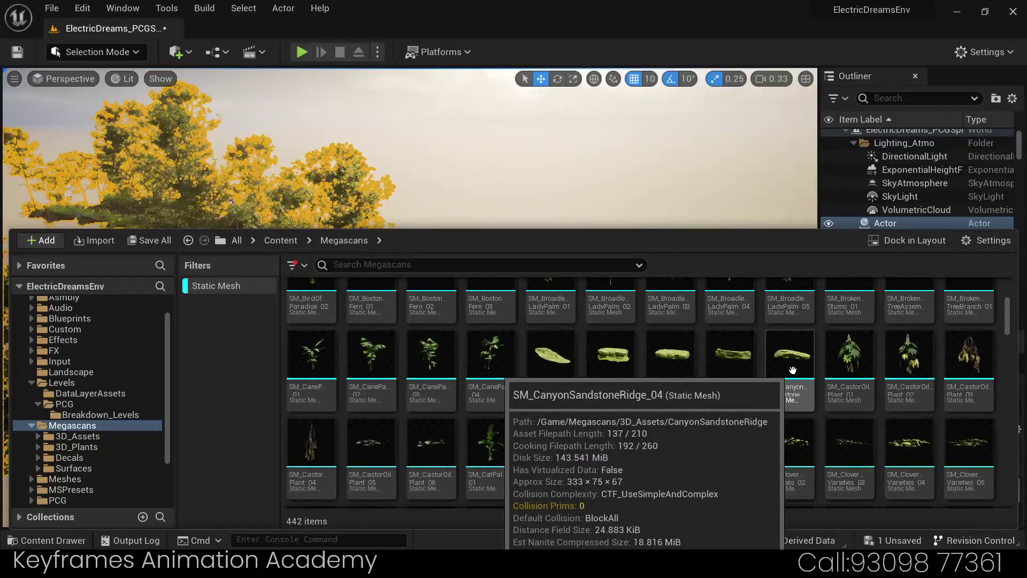
scroll(793, 370, down, 2)
scroll(776, 406, down, 2)
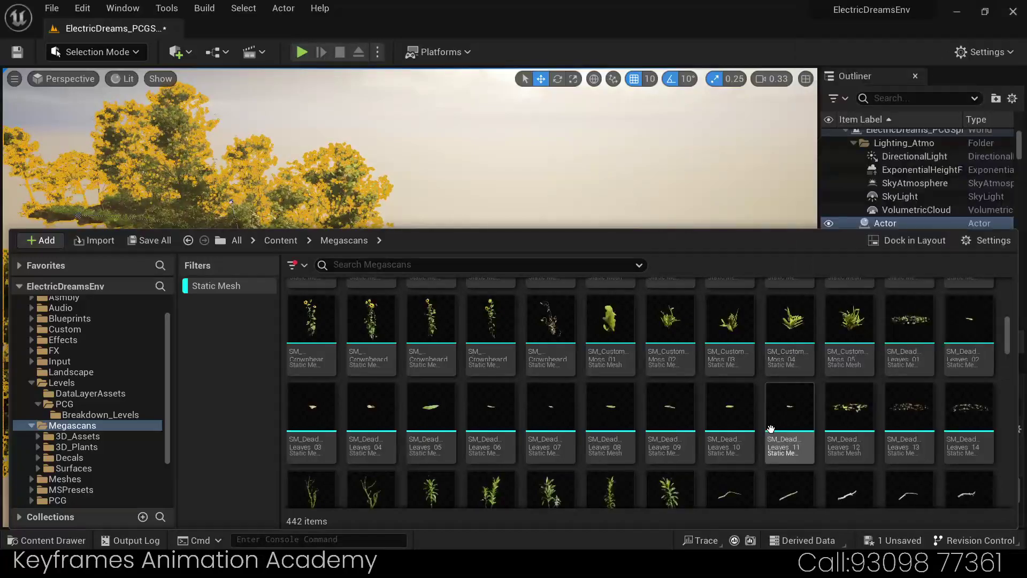
scroll(765, 427, down, 2)
scroll(754, 428, down, 2)
scroll(733, 430, down, 2)
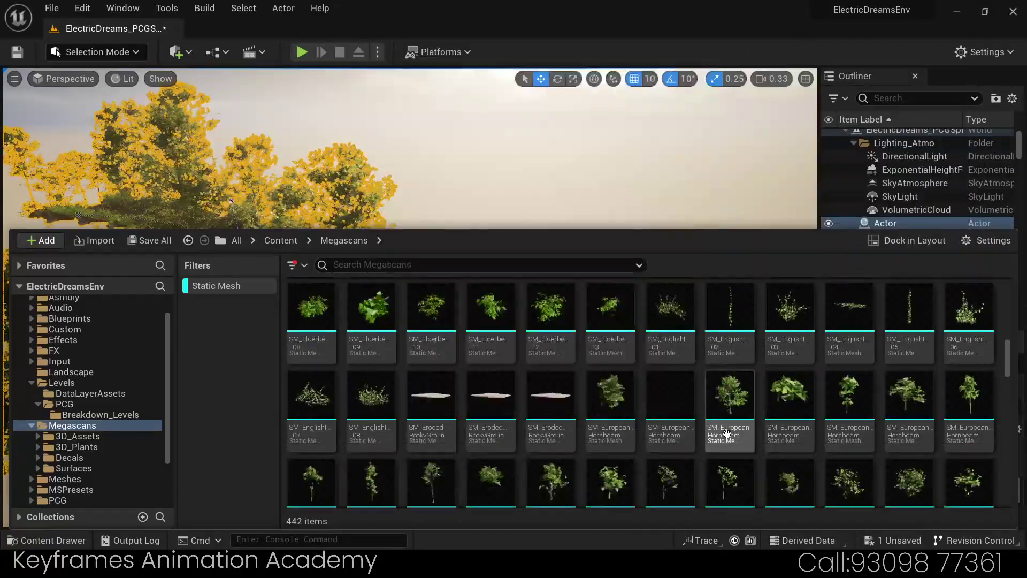
scroll(725, 431, down, 2)
scroll(717, 427, down, 1)
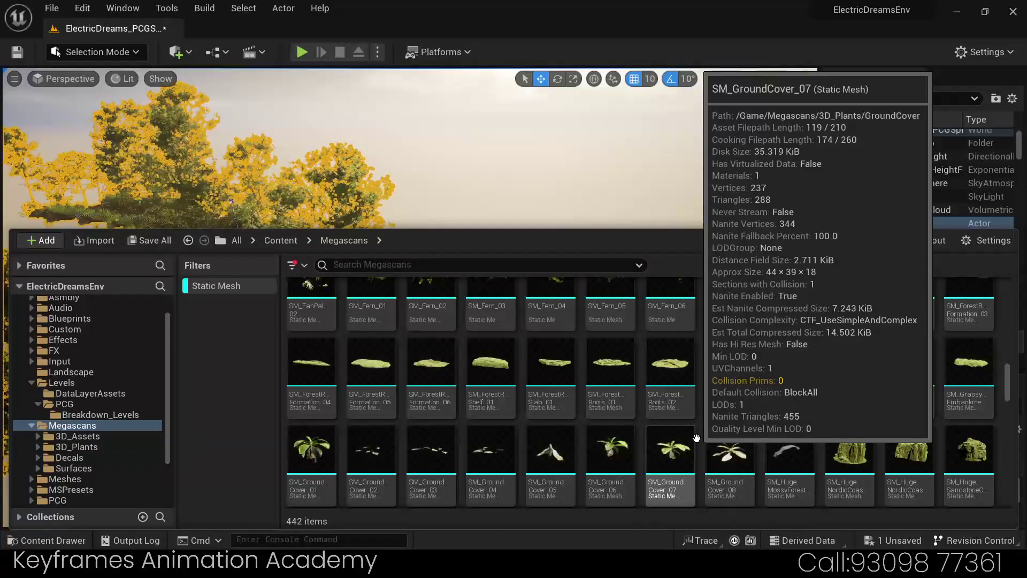
Step: Scroll back up through the meshes and close the content browser
scroll(776, 406, up, 3)
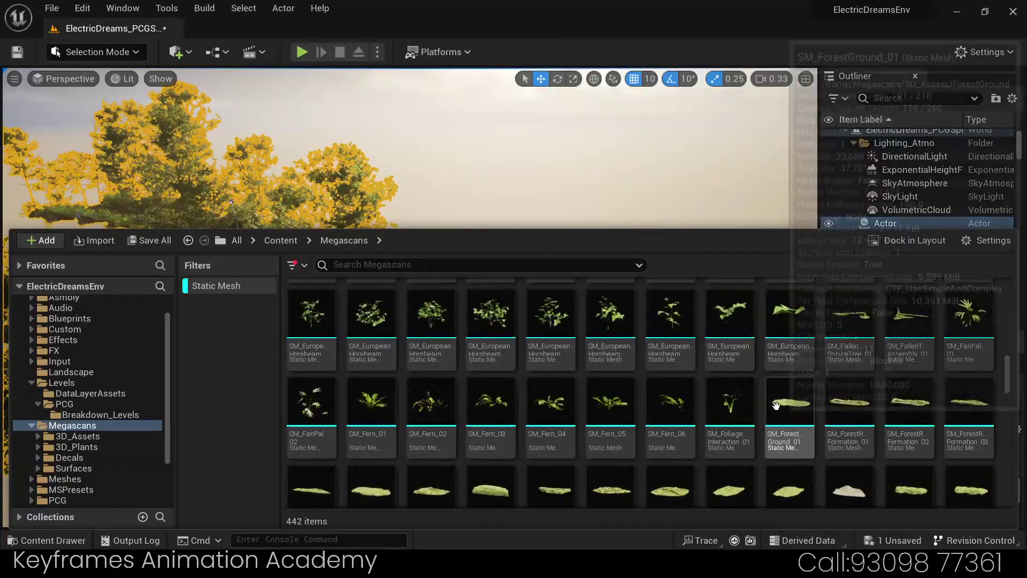
scroll(776, 406, up, 3)
scroll(777, 406, up, 5)
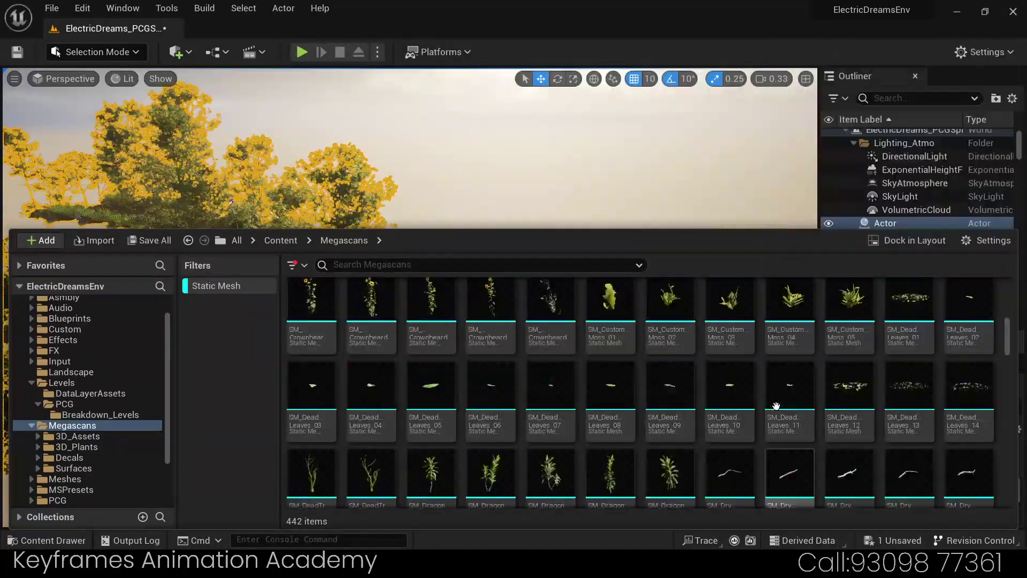
scroll(776, 406, up, 2)
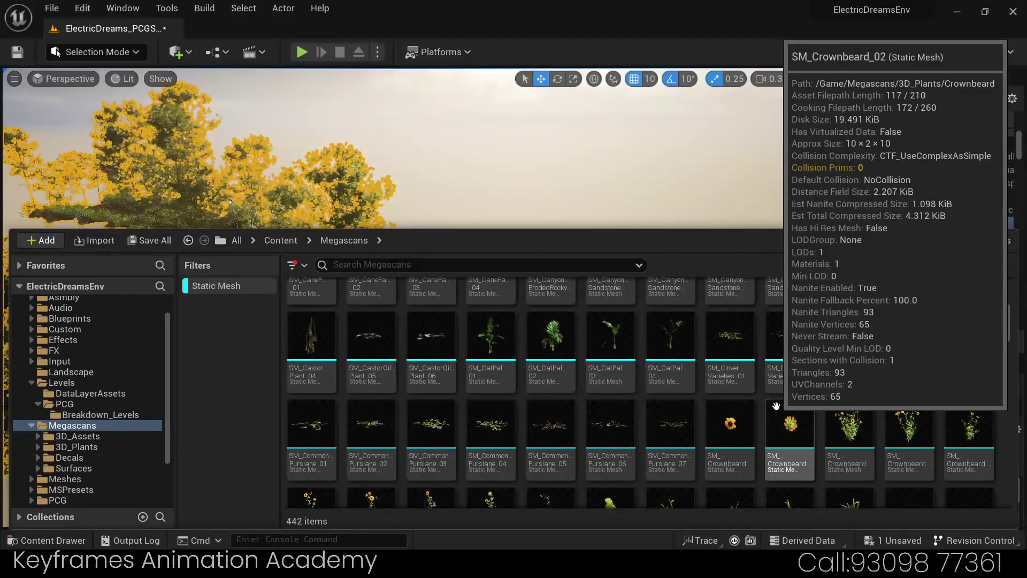
key(ctrl+space)
Step: Open the Selection Mode dropdown listing the editor modes
click(134, 52)
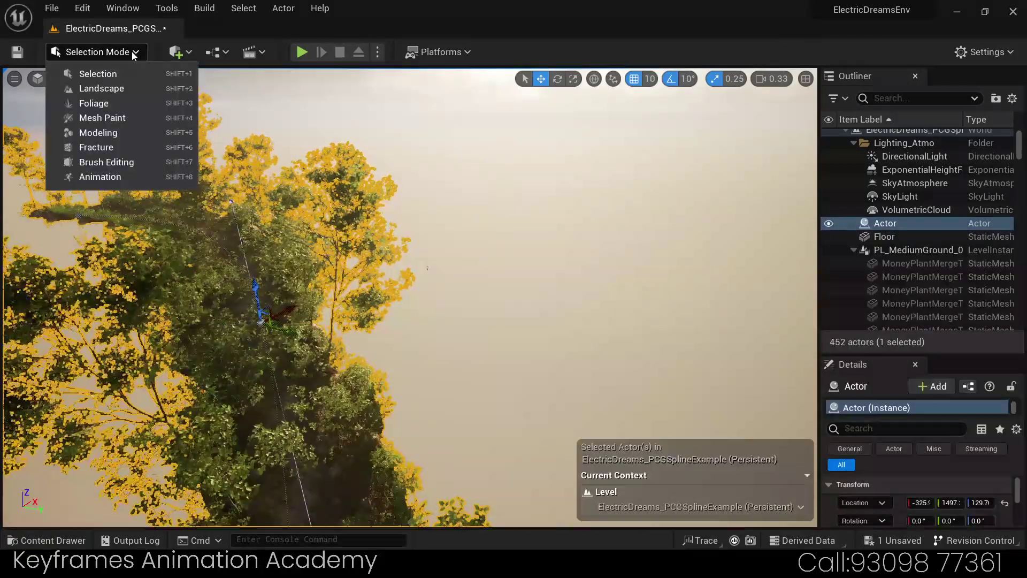